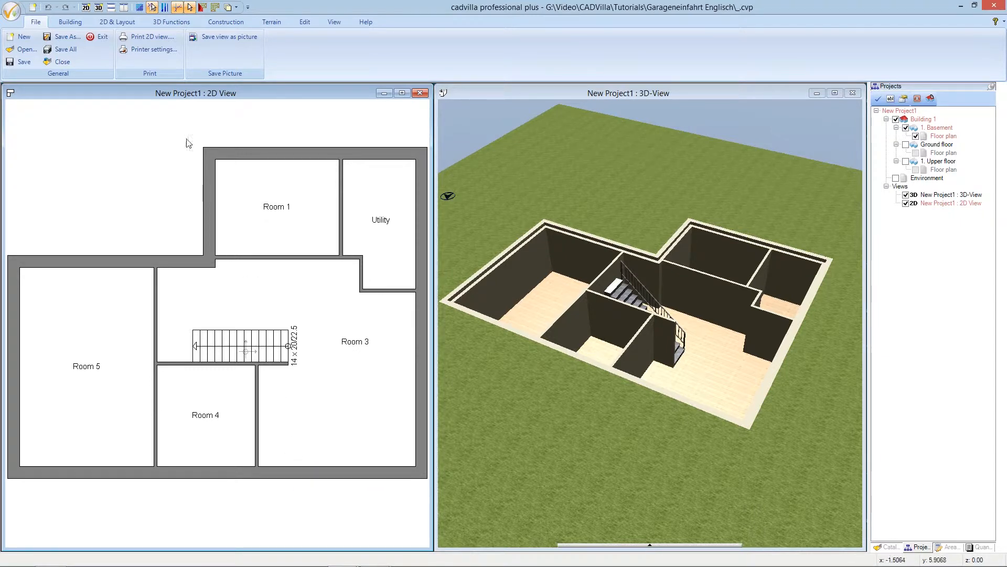
# Start a freely positioned door for the basement and choose the Door white model from the interior doors.
pyautogui.click(77, 24)
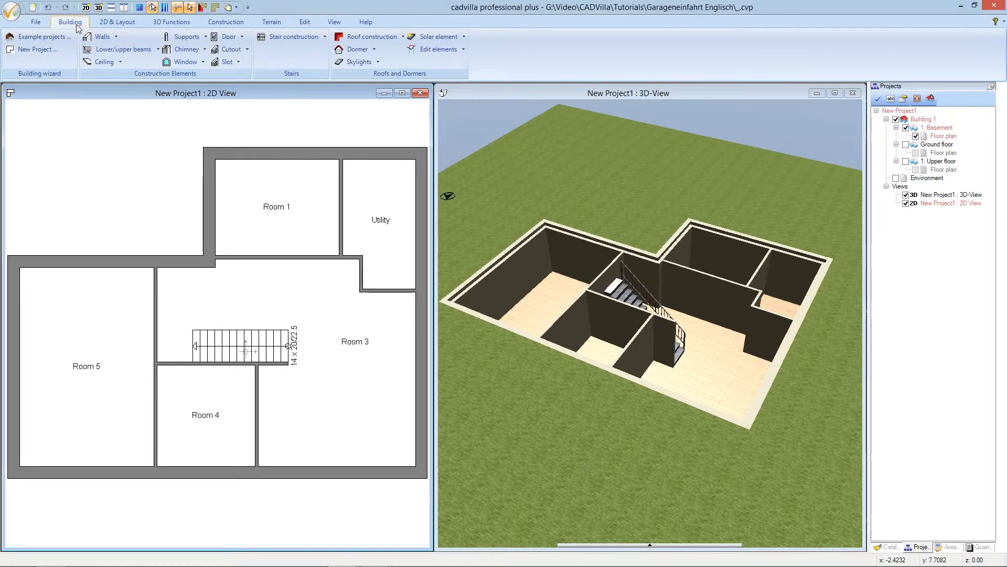
pyautogui.click(234, 39)
pyautogui.moveTo(242, 51)
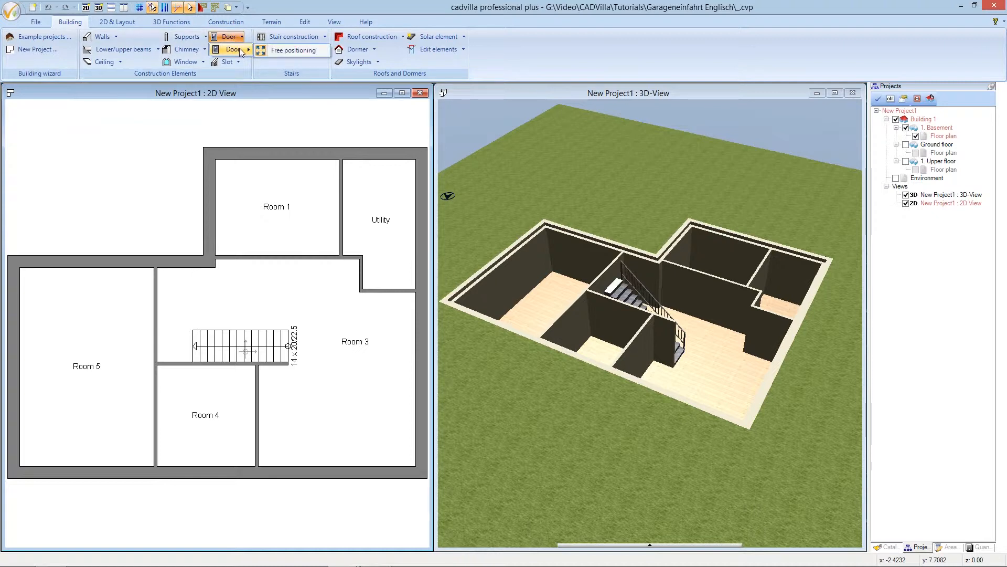
pyautogui.click(320, 51)
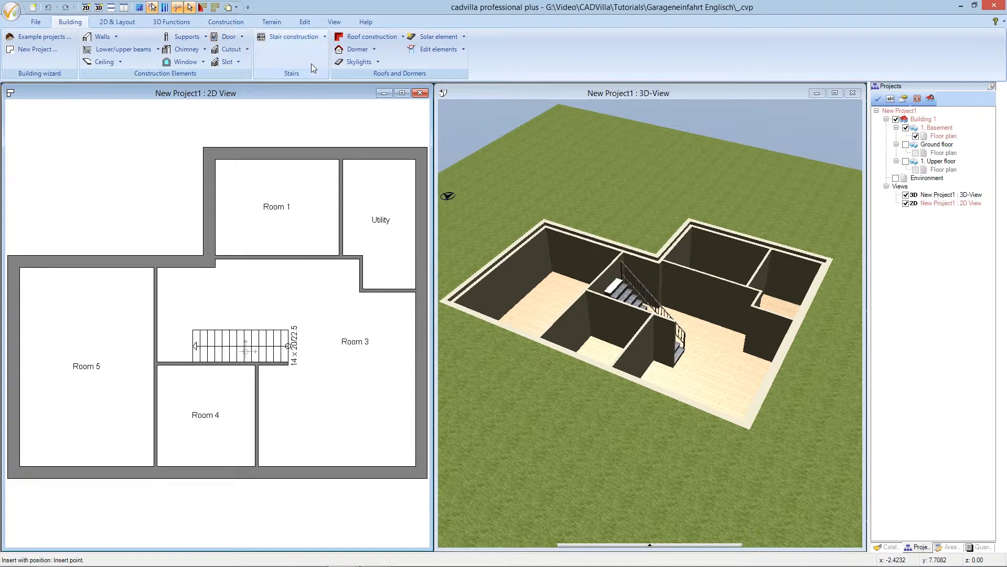
pyautogui.rightClick(285, 286)
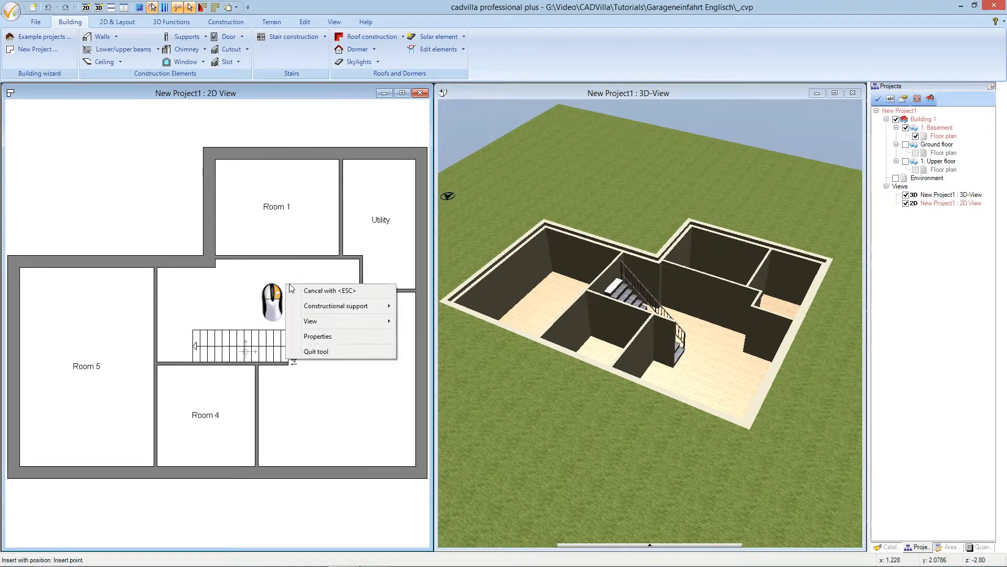
pyautogui.click(334, 337)
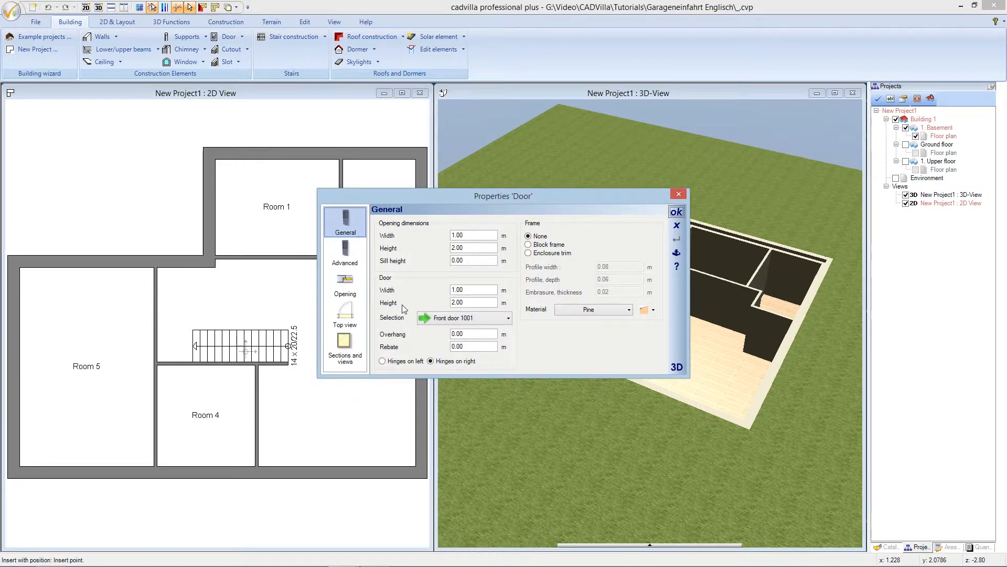
pyautogui.click(474, 318)
pyautogui.moveTo(515, 430); pyautogui.dragTo(511, 376)
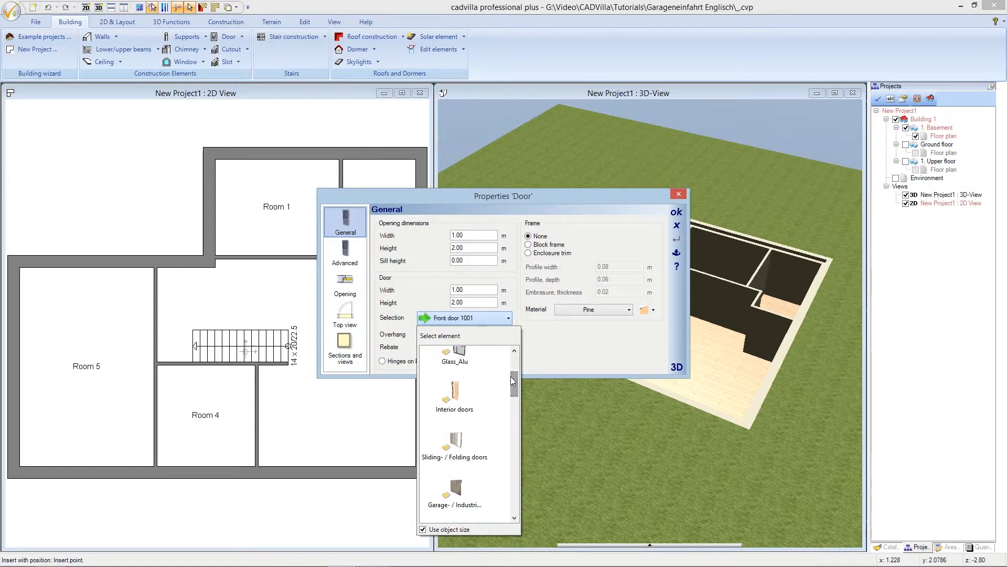
pyautogui.doubleClick(455, 394)
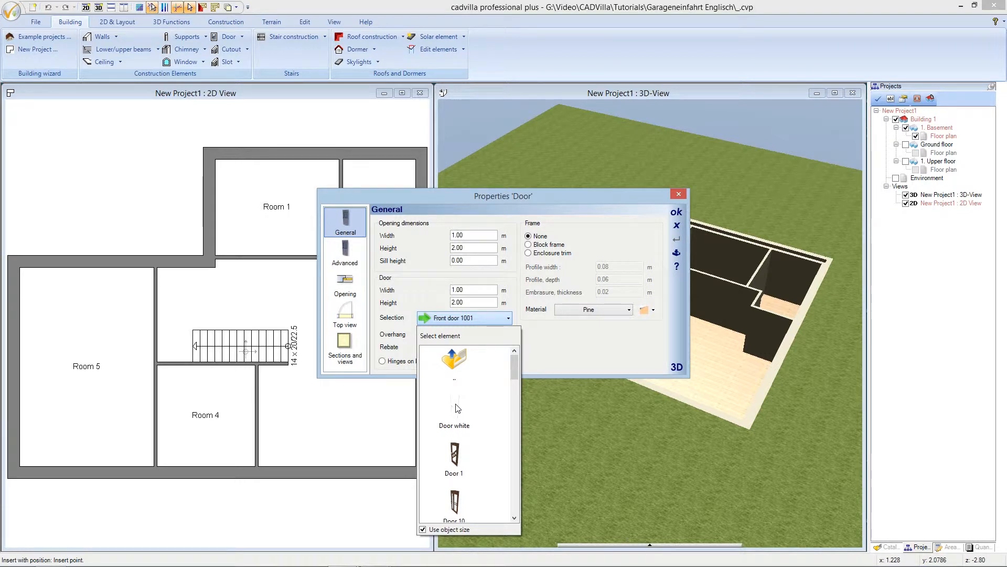
pyautogui.click(455, 408)
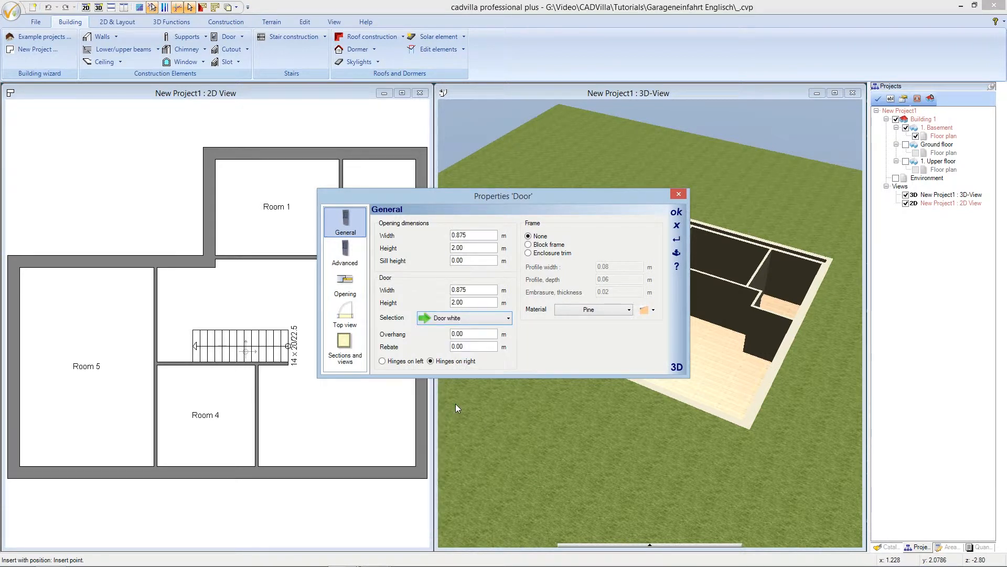
# Preview the white door in 3D, close the preview and accept the door properties.
pyautogui.click(677, 367)
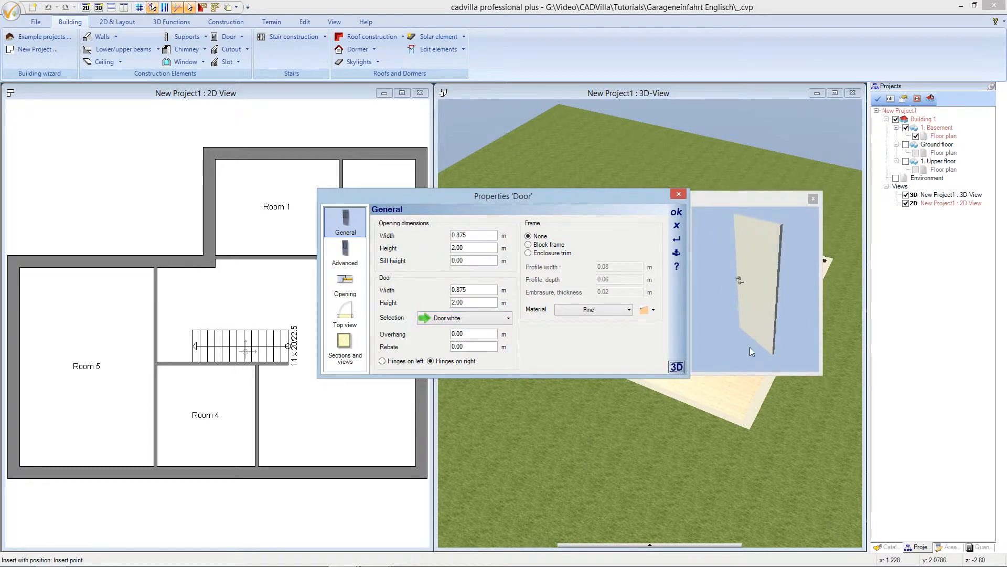
pyautogui.moveTo(761, 334)
pyautogui.mouseDown()
pyautogui.moveTo(704, 322)
pyautogui.moveTo(760, 338)
pyautogui.mouseUp()
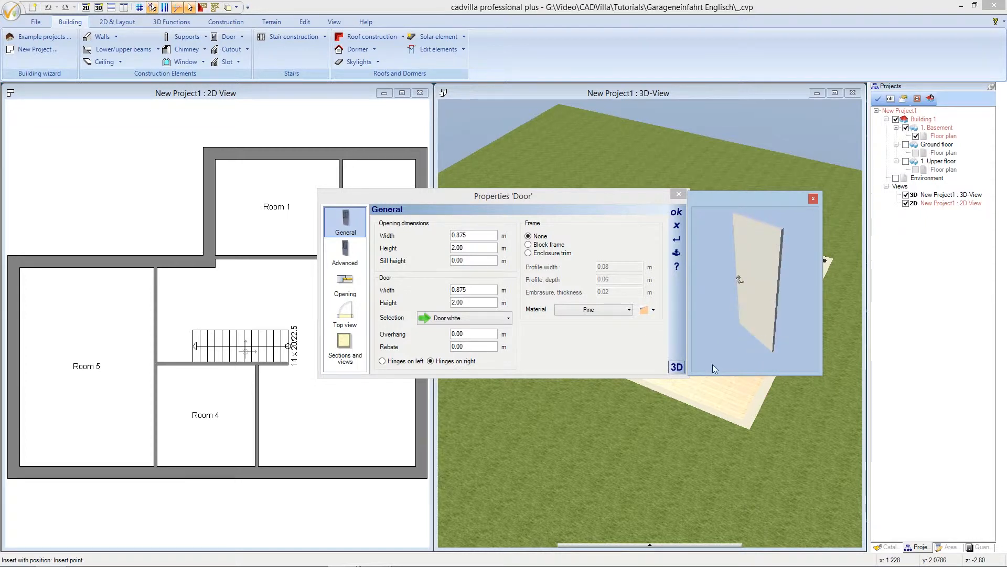
pyautogui.click(677, 367)
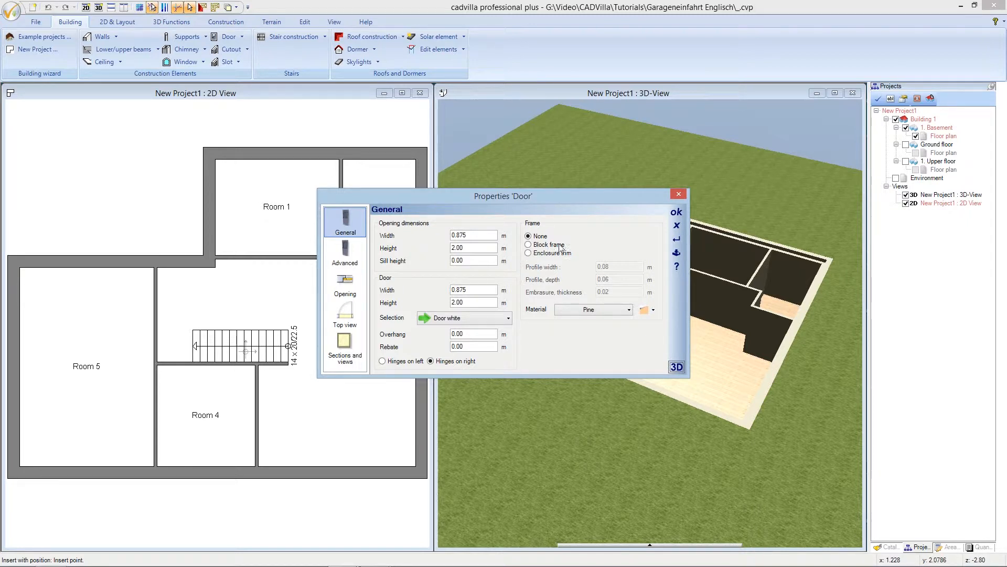
pyautogui.click(676, 213)
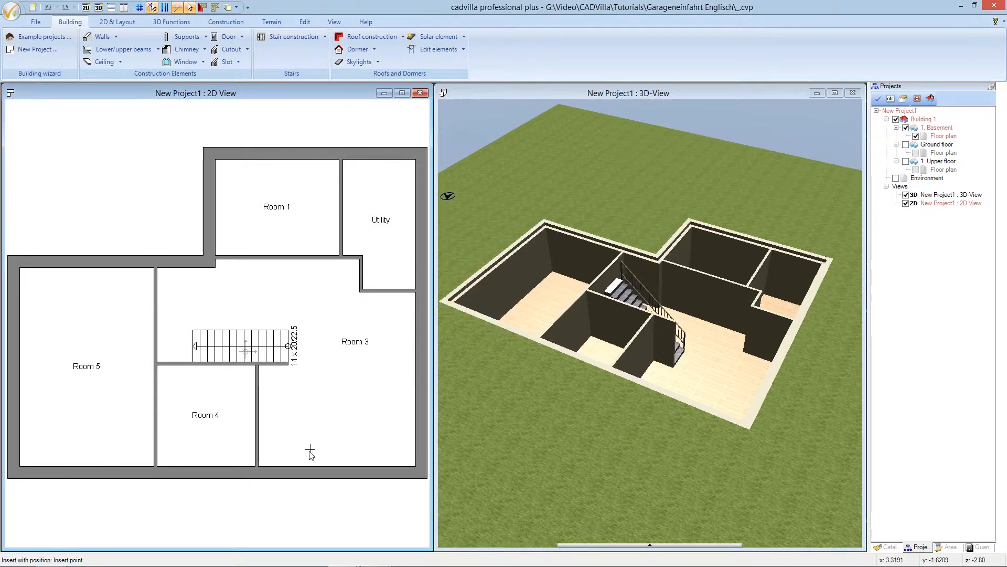
# Switch the door's reference point to its left edge and insert it in Room 3's lower exterior wall, 0.10 m from the Room 4 partition corner.
pyautogui.hotkey('ctrl', 'w')
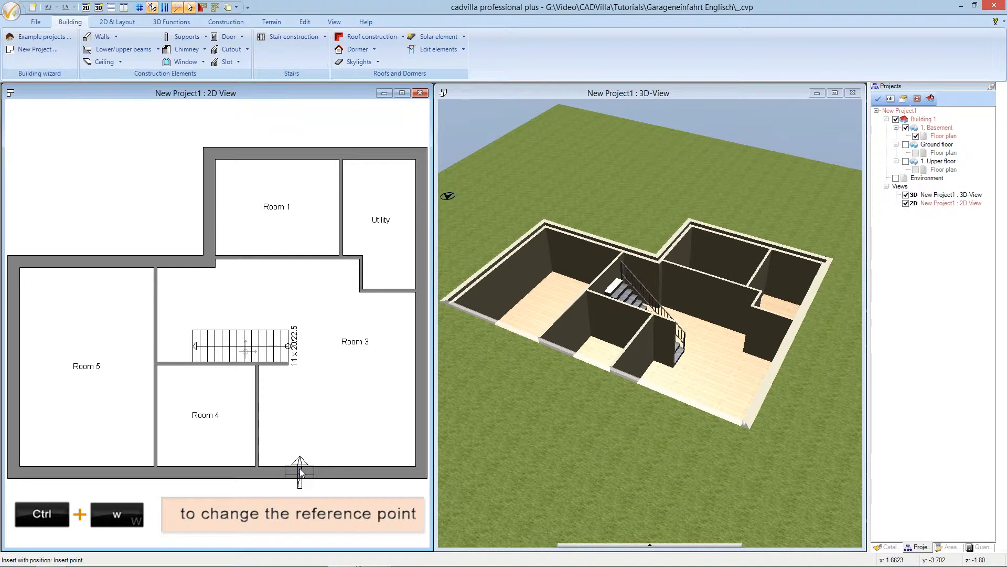
pyautogui.hotkey('ctrl', 'w')
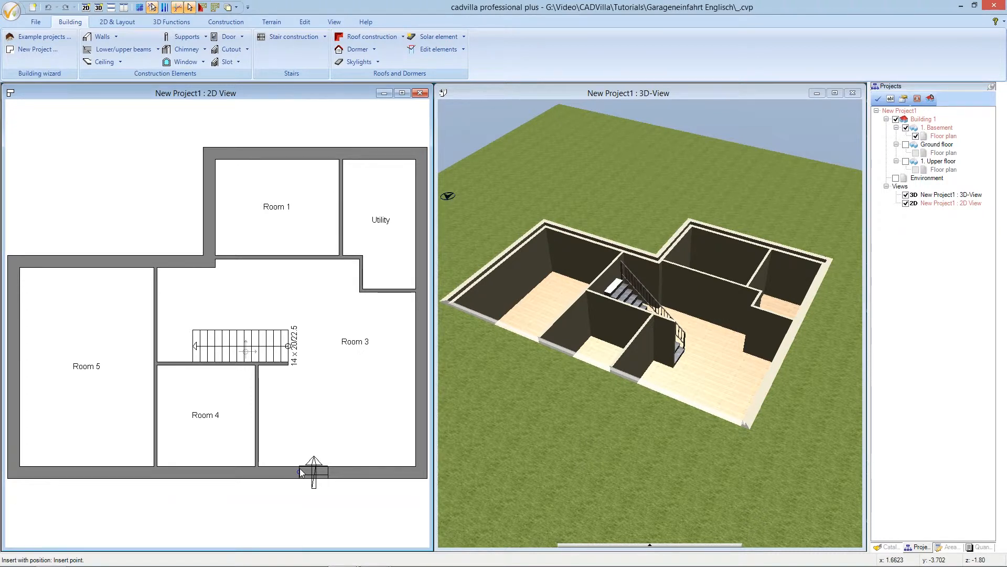
pyautogui.rightClick(300, 468)
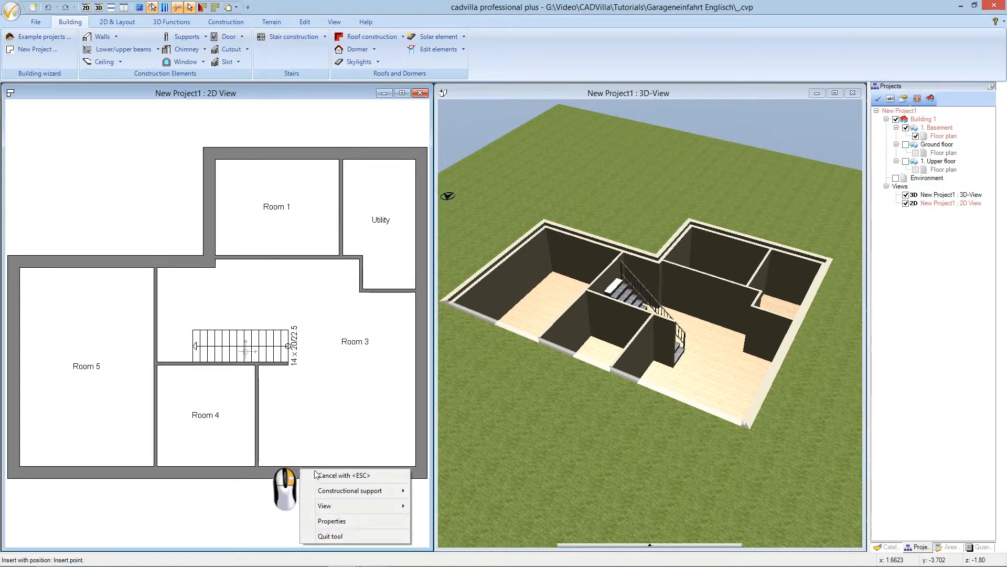
pyautogui.moveTo(324, 490)
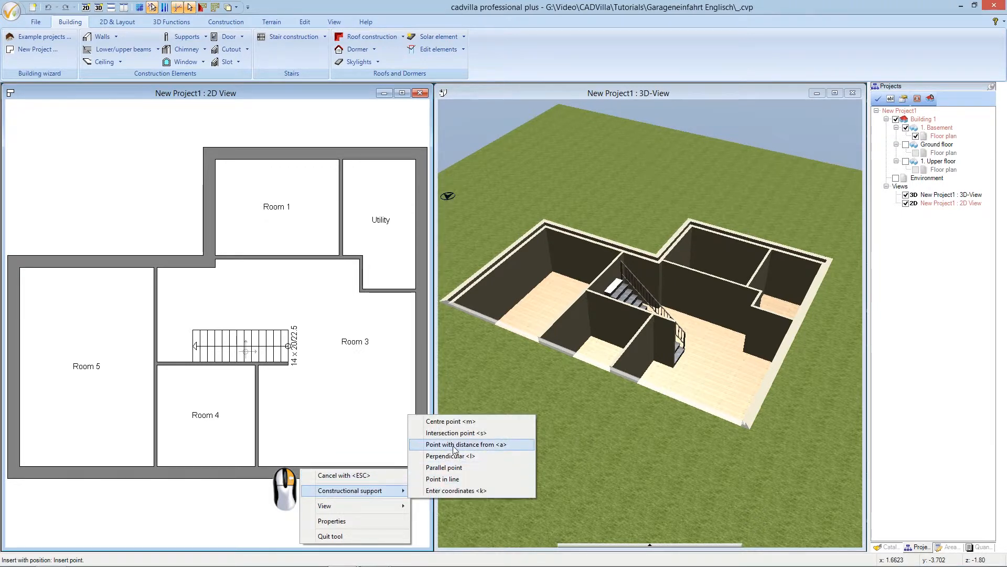
pyautogui.click(514, 445)
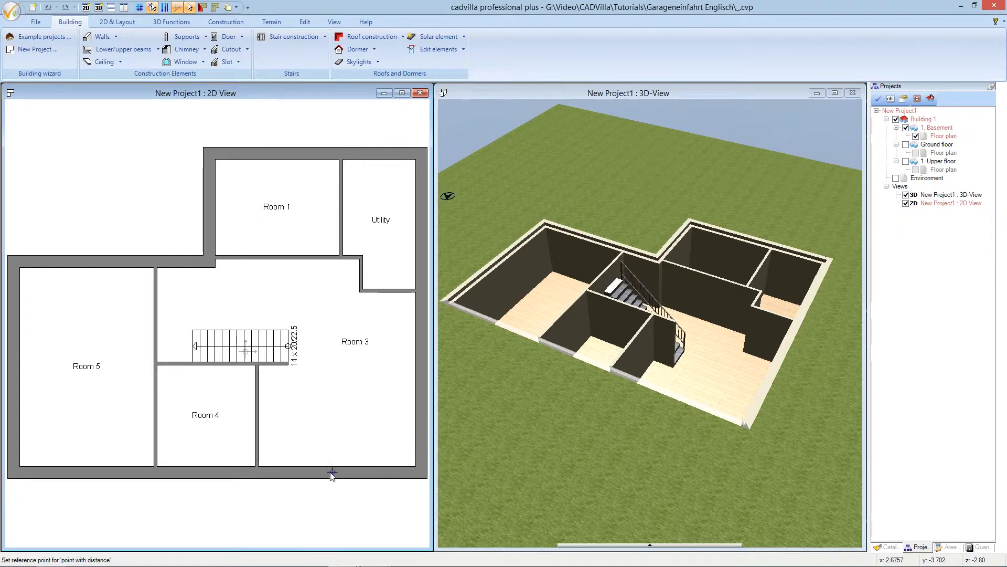
pyautogui.click(258, 464)
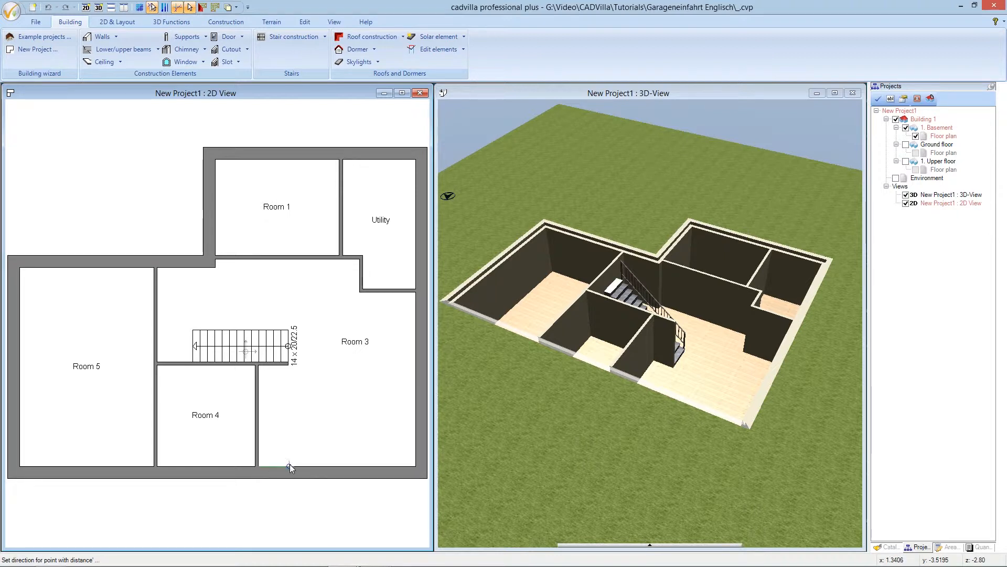
pyautogui.click(291, 465)
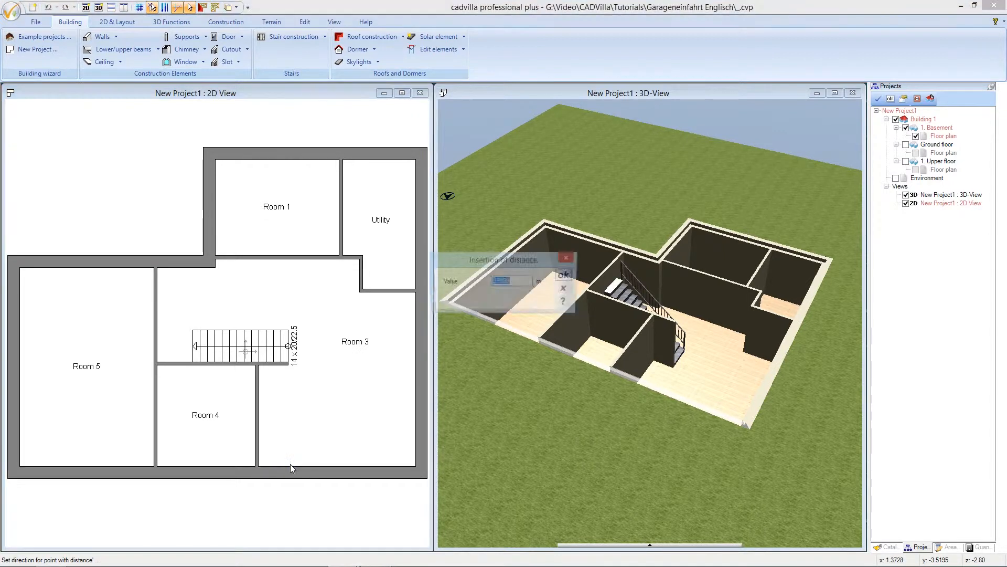
pyautogui.write('0.')
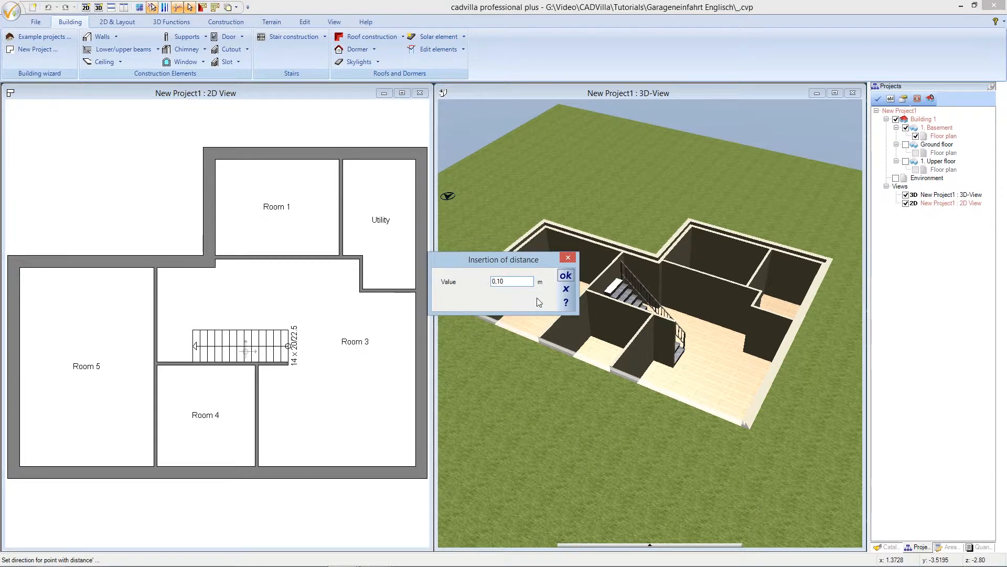
pyautogui.click(561, 277)
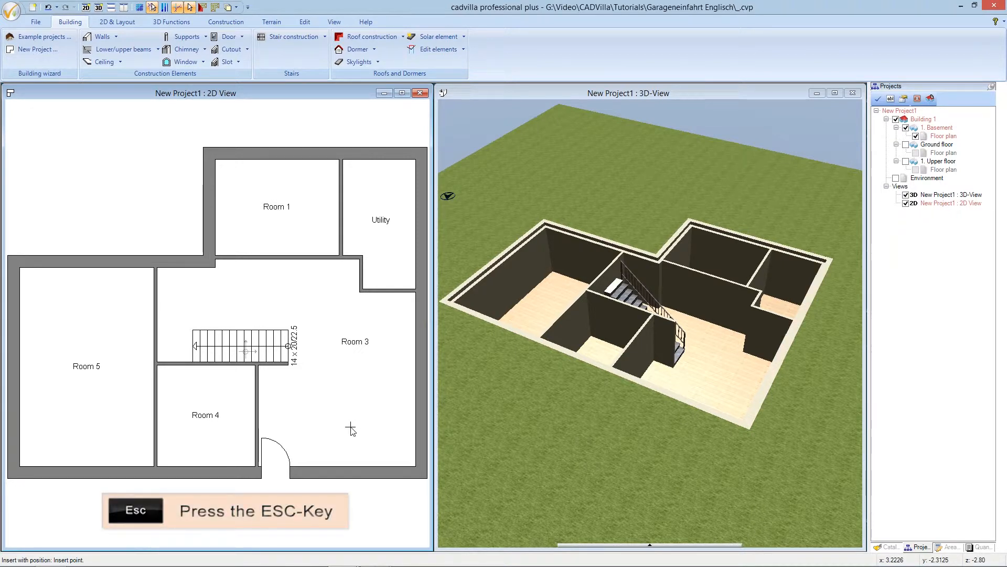
pyautogui.press('Escape')
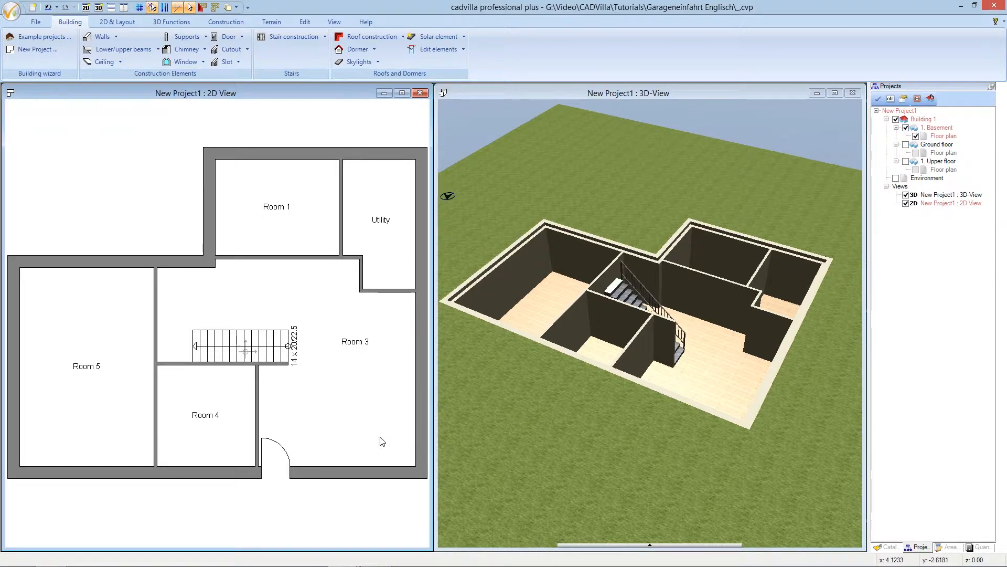
# Start another freely positioned door and choose the Roller shutter 3,5mx3,5m model from the garage and industrial doors.
pyautogui.click(242, 38)
pyautogui.moveTo(240, 53)
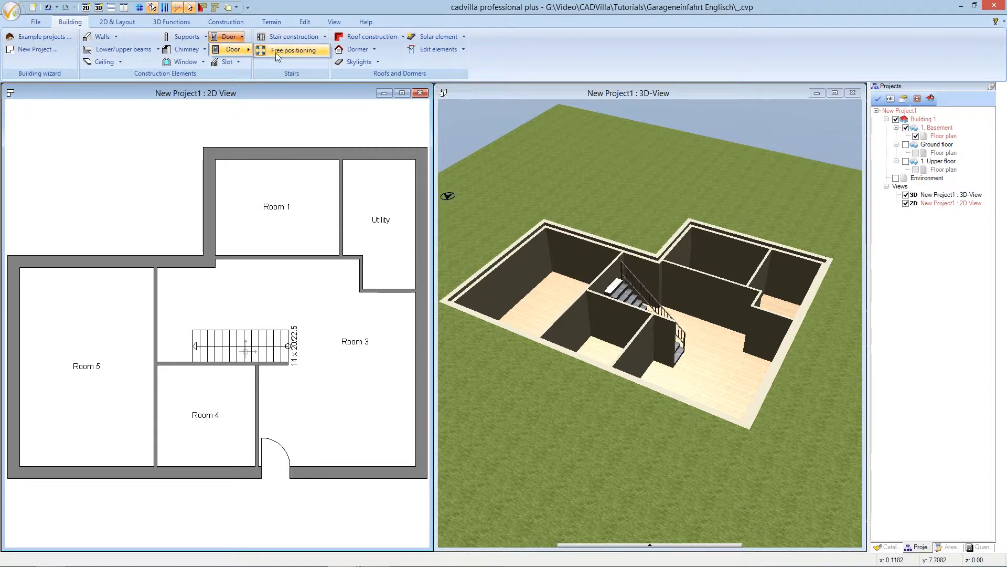
pyautogui.click(323, 53)
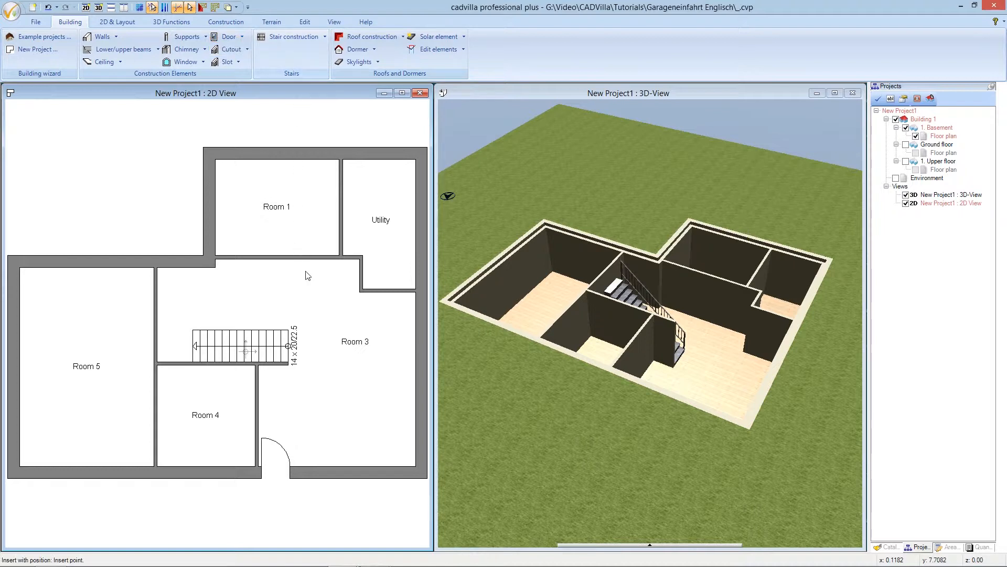
pyautogui.rightClick(321, 307)
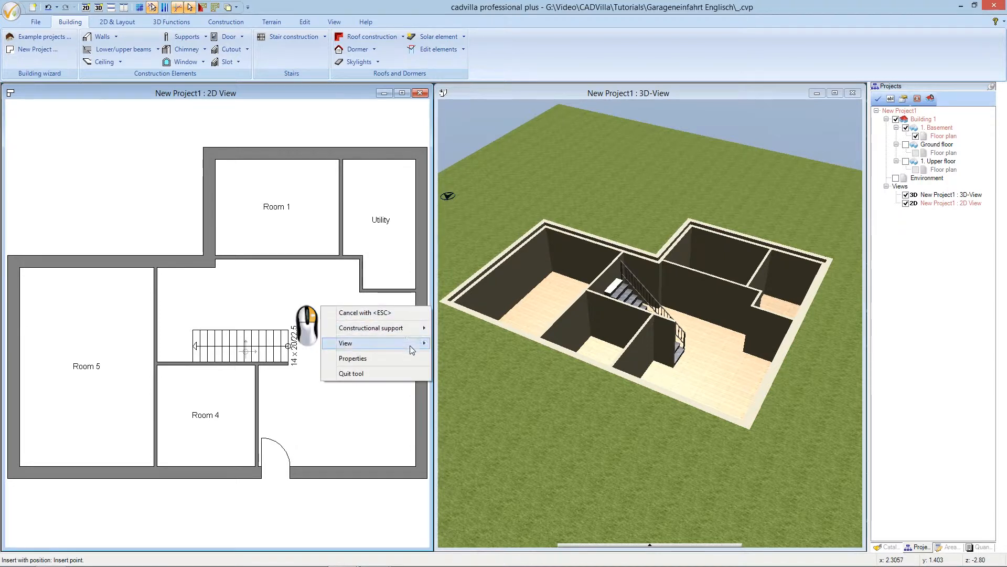
pyautogui.click(412, 359)
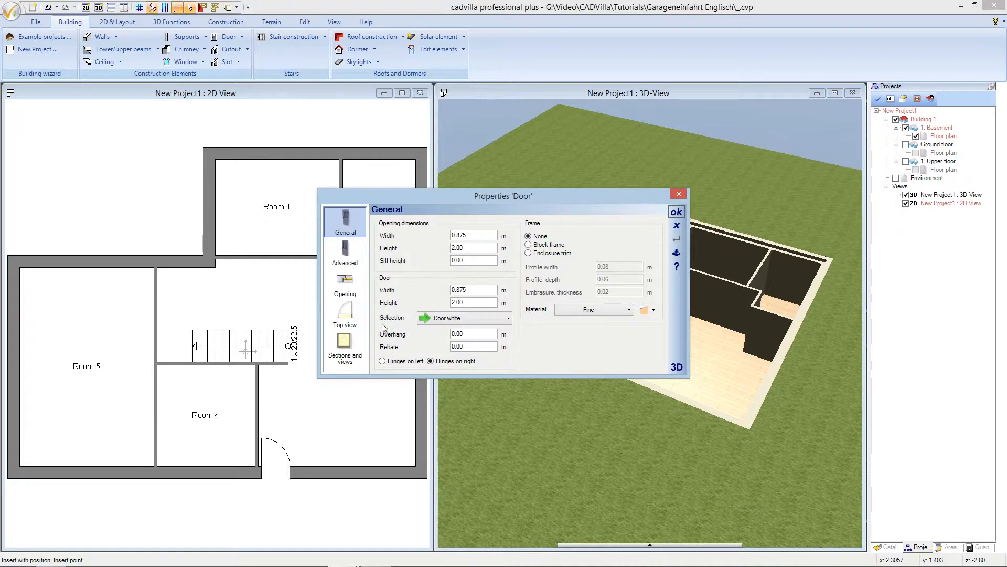
pyautogui.click(433, 319)
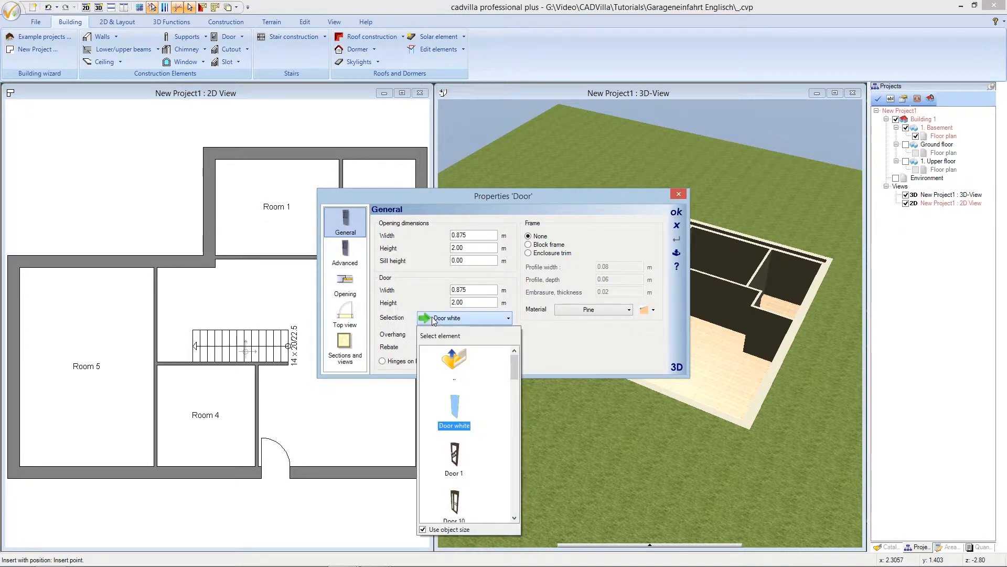
pyautogui.doubleClick(447, 360)
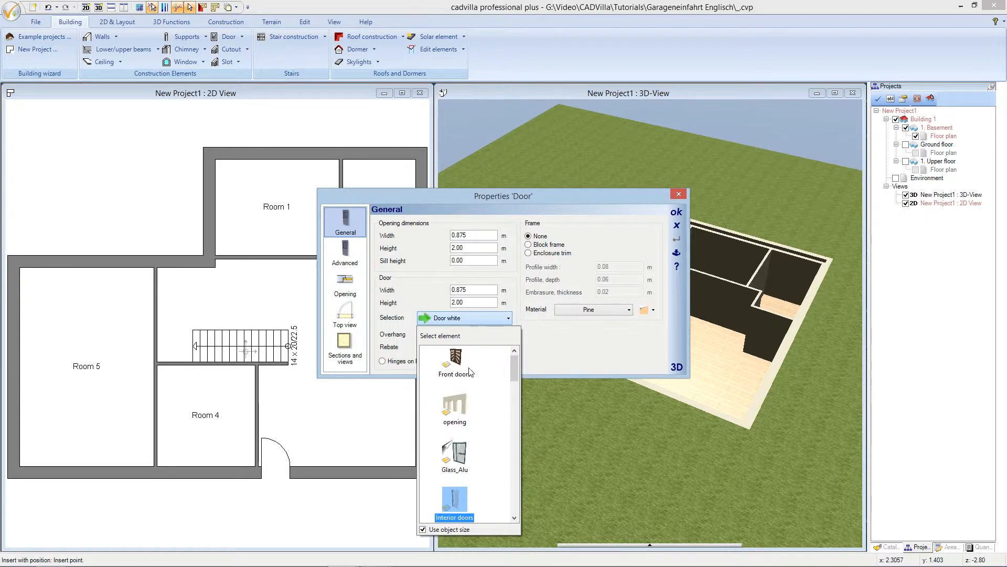
pyautogui.moveTo(511, 360); pyautogui.dragTo(512, 391)
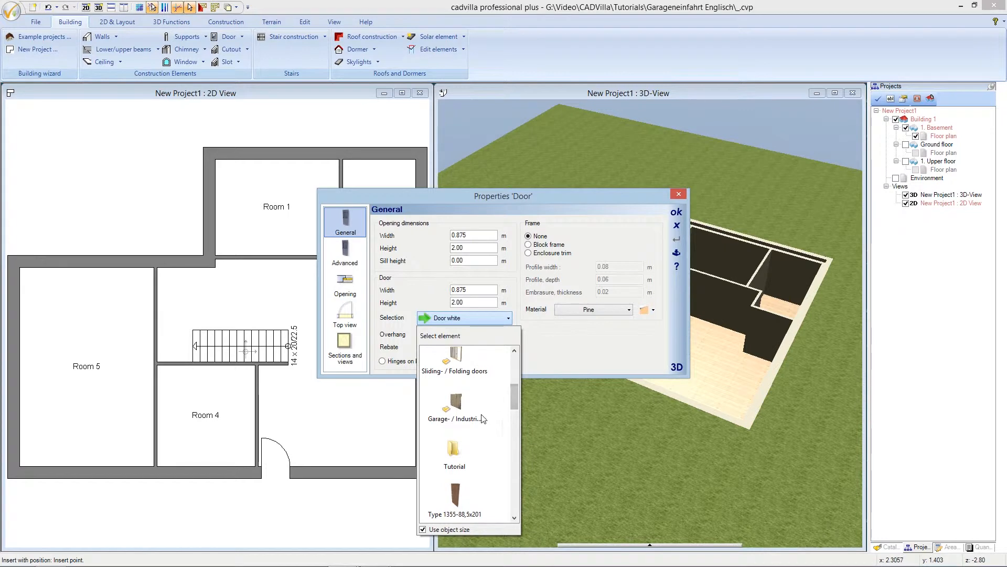
pyautogui.doubleClick(455, 415)
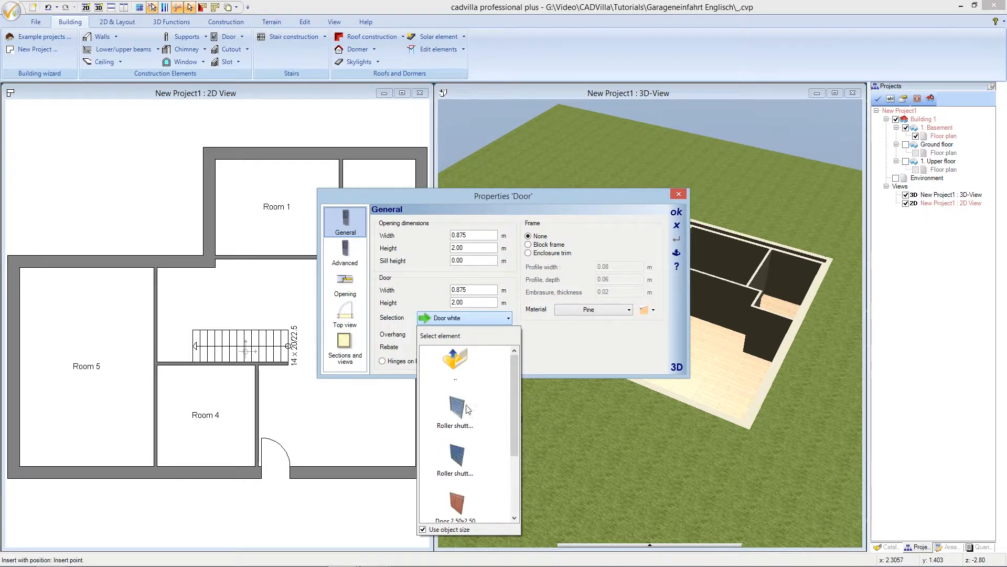
pyautogui.moveTo(509, 401); pyautogui.dragTo(510, 411)
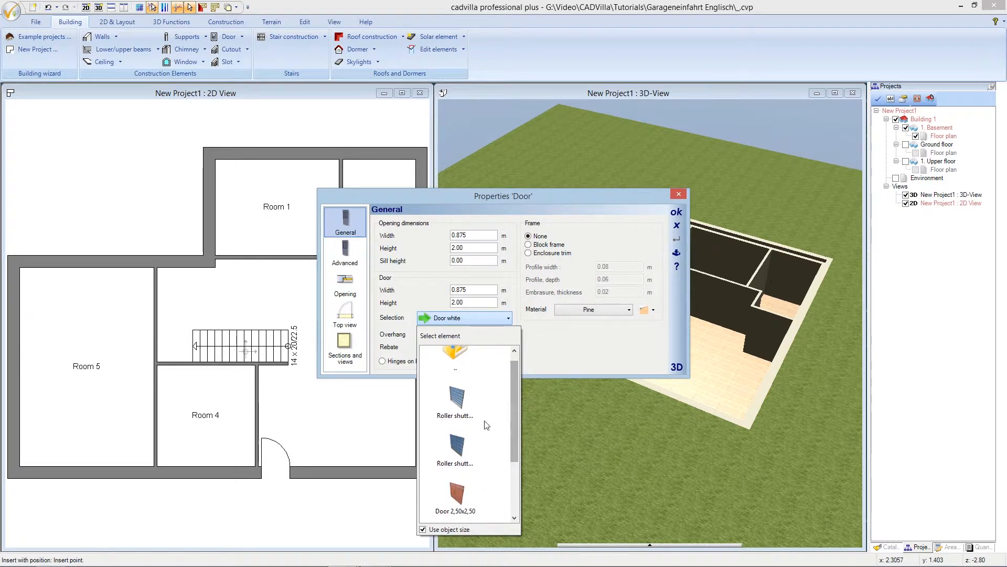
pyautogui.click(459, 444)
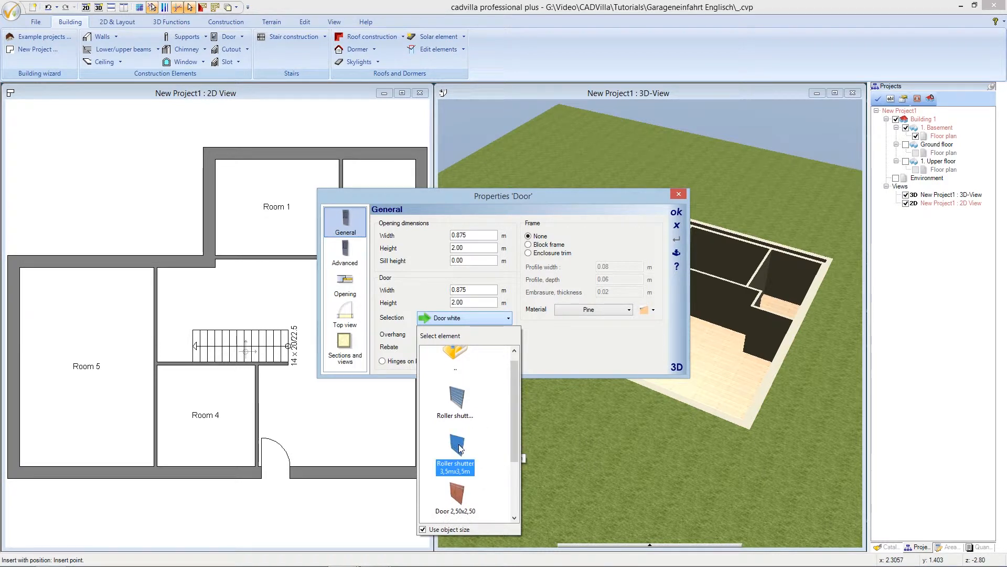
pyautogui.click(458, 445)
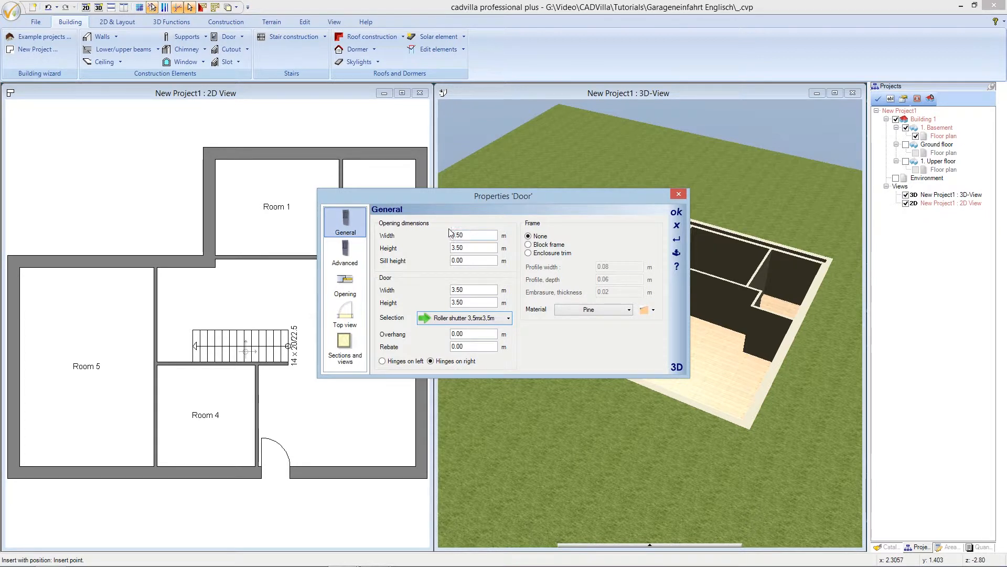
# Set the roller shutter's opening to 3.30 m wide and 2.70 m high, and preview the door in 3D.
pyautogui.doubleClick(470, 236)
pyautogui.write('3.30')
pyautogui.press('Tab')
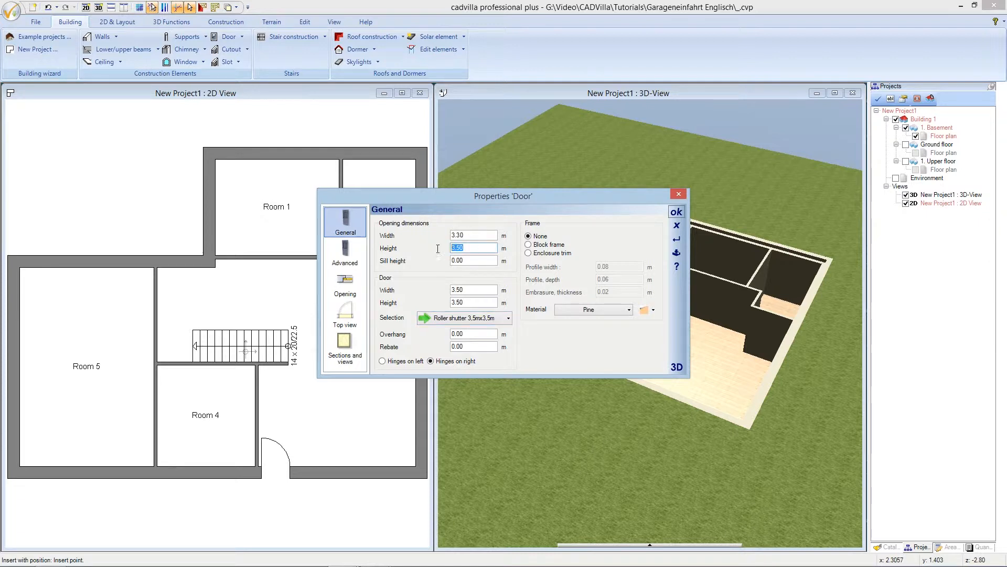
pyautogui.write('2,70')
pyautogui.click(677, 367)
pyautogui.moveTo(761, 329)
pyautogui.mouseDown()
pyautogui.moveTo(711, 309)
pyautogui.moveTo(761, 319)
pyautogui.moveTo(745, 331)
pyautogui.mouseUp()
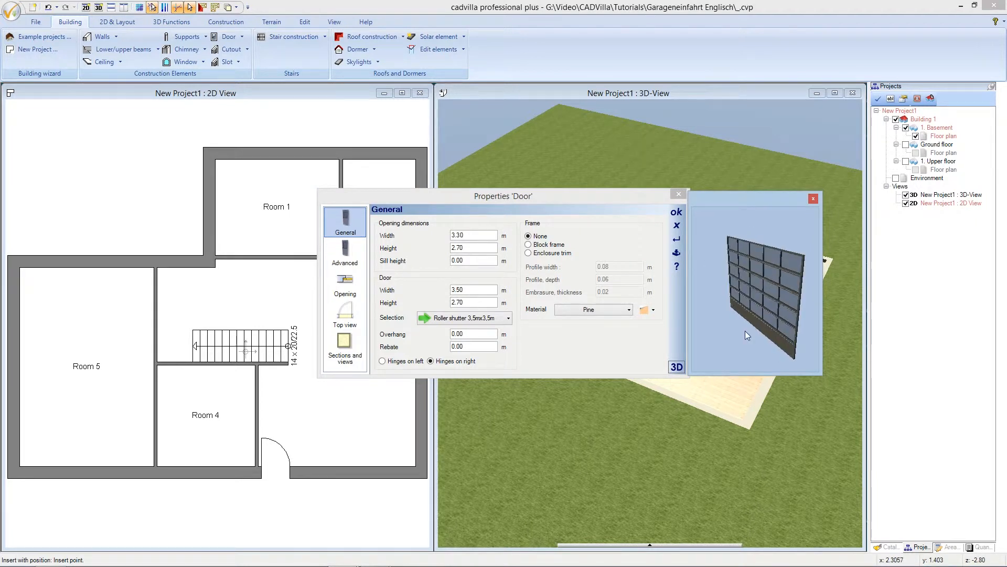
# Close the 3D preview, accept the roller shutter's properties and switch its reference point to the right edge.
pyautogui.click(678, 366)
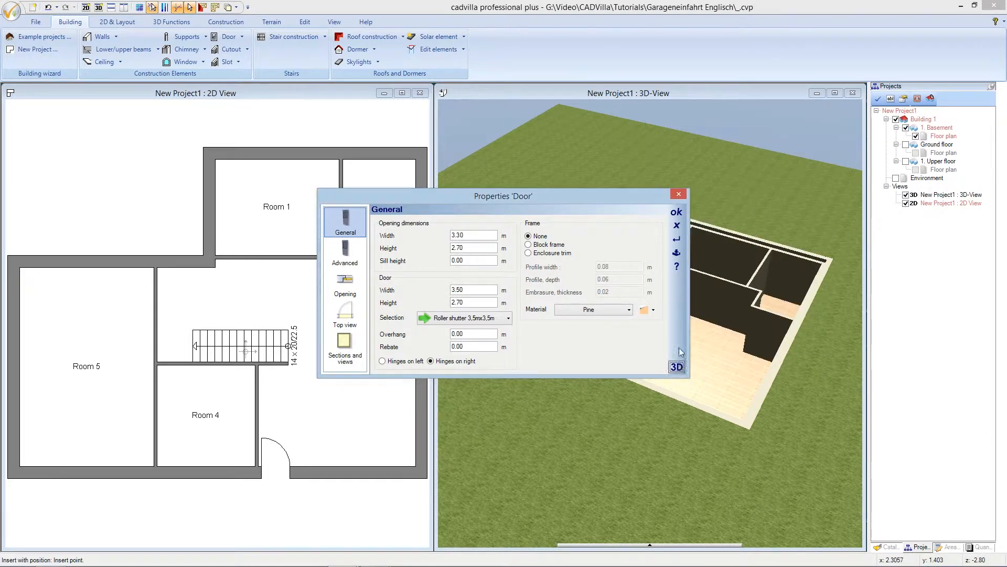
pyautogui.click(676, 211)
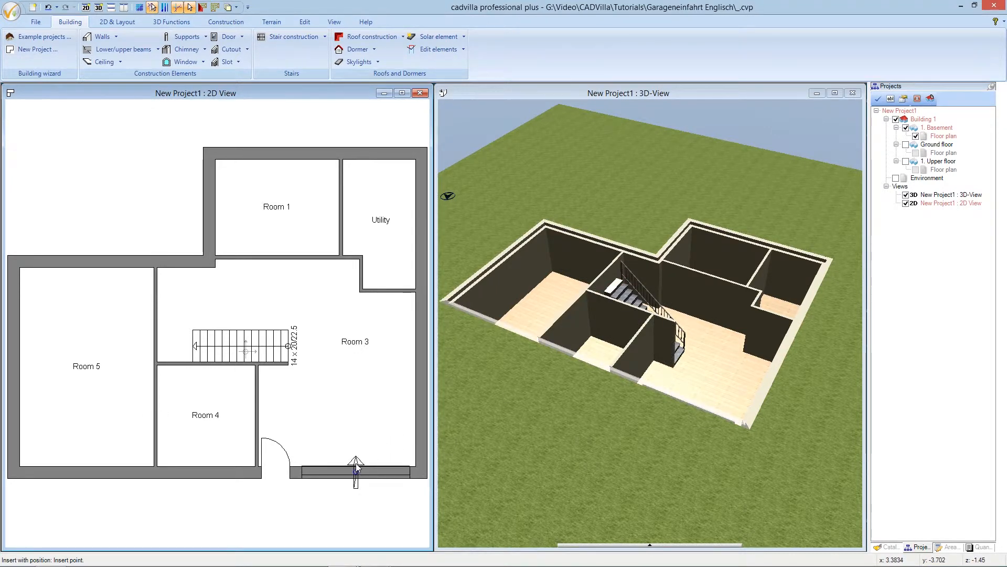
pyautogui.hotkey('ctrl', 'w')
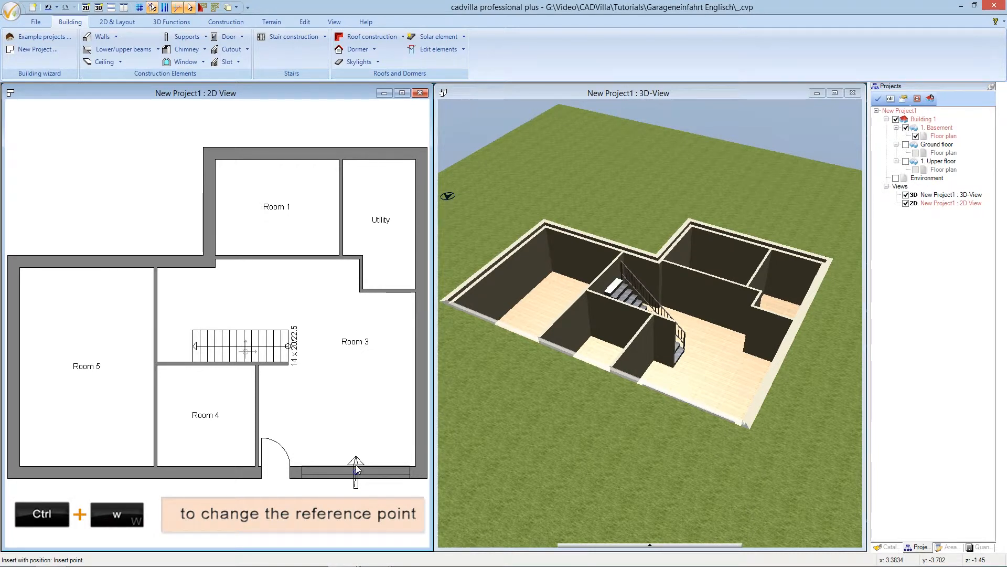
pyautogui.hotkey('ctrl', 'w')
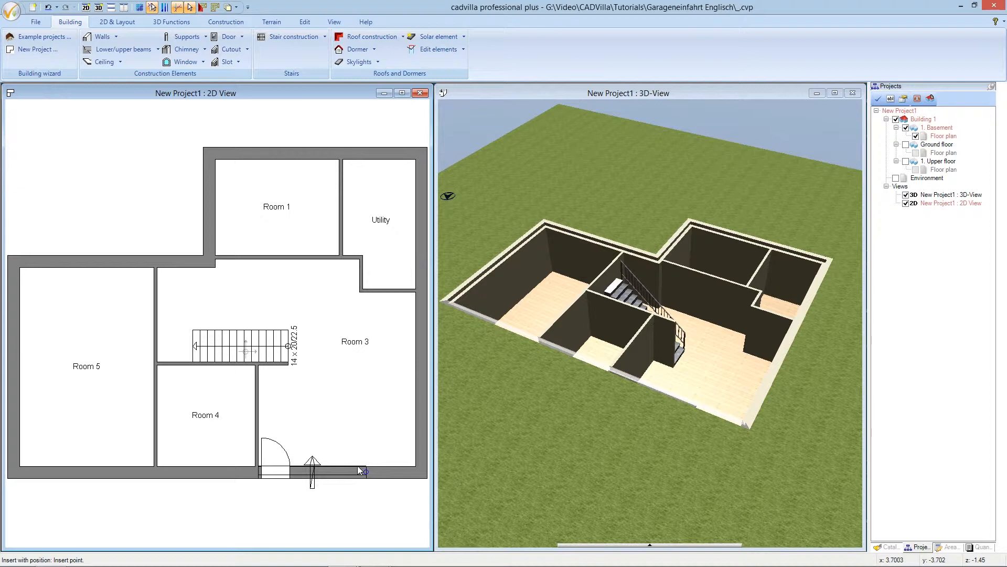
# Insert the roller shutter in Room 3's lower exterior wall, 0.10 m from the room's lower-right inner corner, and end door placement.
pyautogui.press('a')
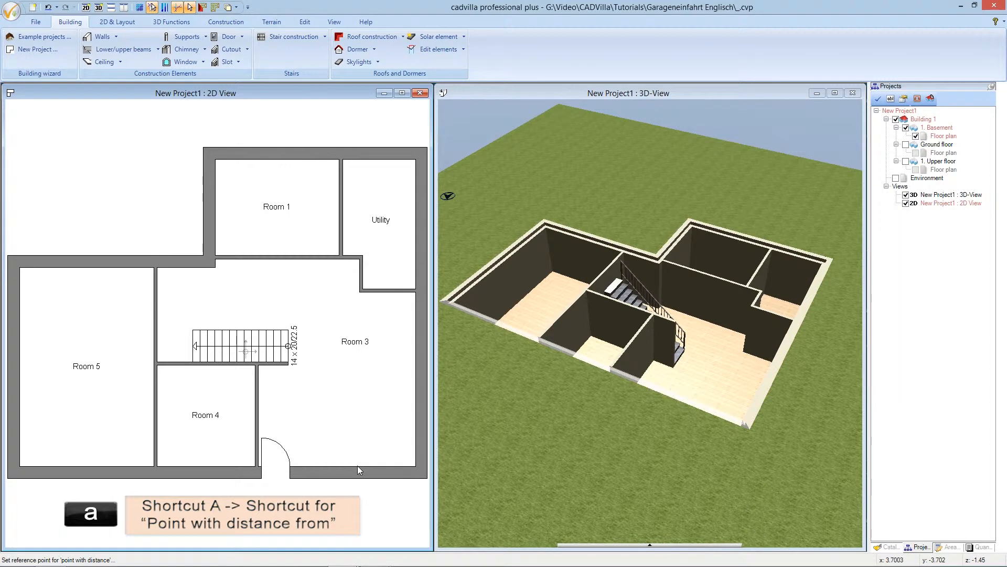
pyautogui.click(413, 465)
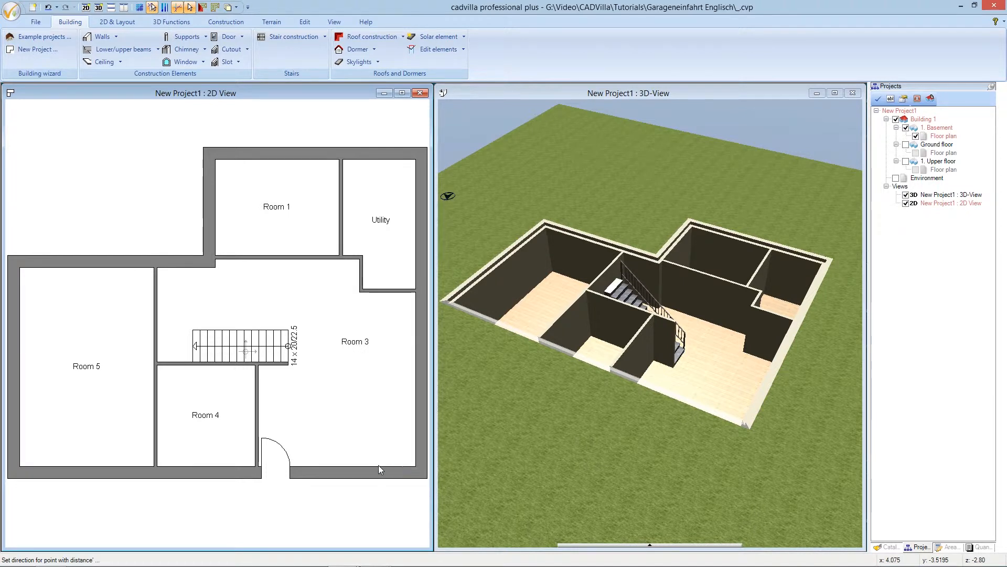
pyautogui.click(379, 465)
pyautogui.write('0.')
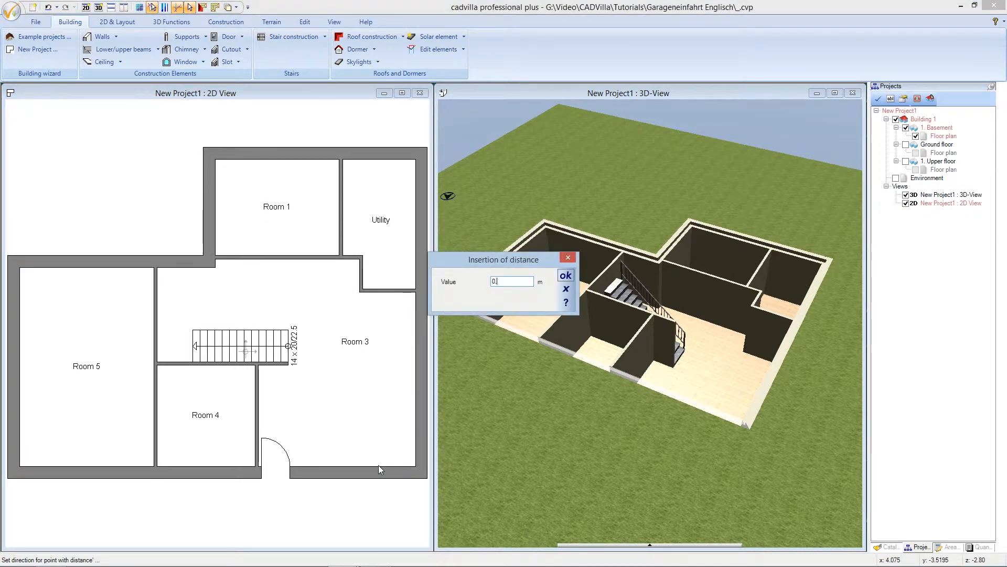
pyautogui.write('10')
pyautogui.click(565, 276)
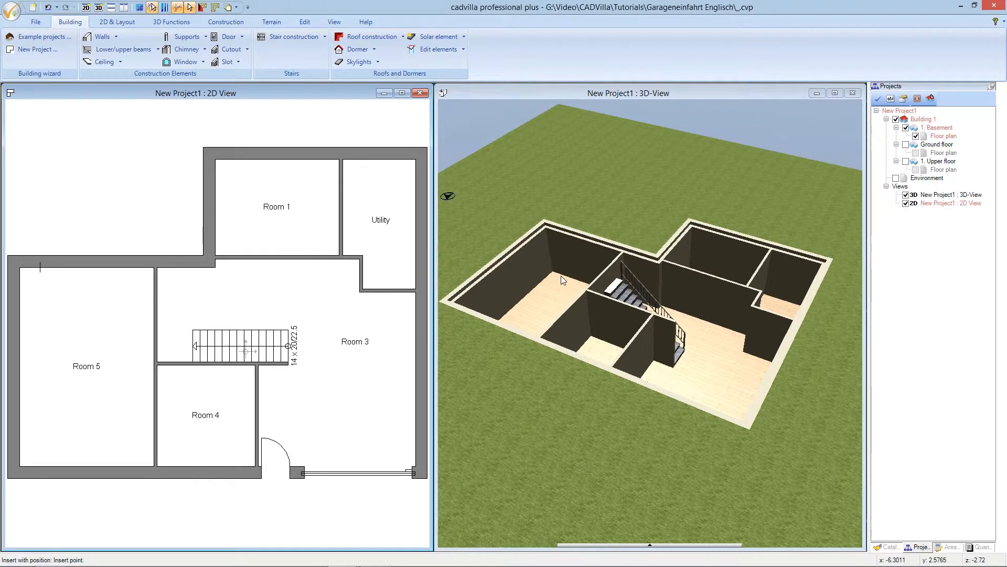
pyautogui.press('Escape')
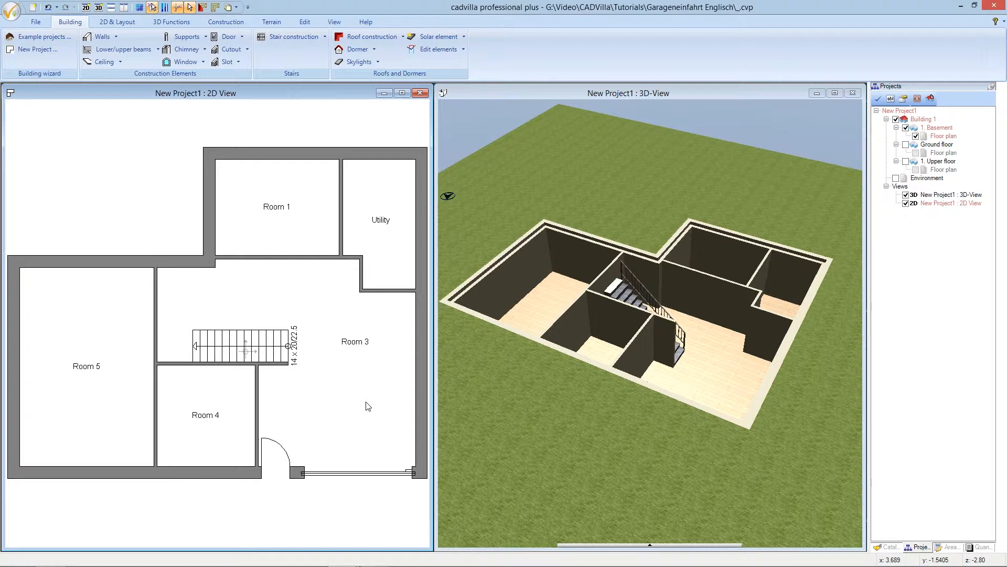
# Set the roller shutter's top view display type to Wire frame and deselect the door.
pyautogui.click(352, 476)
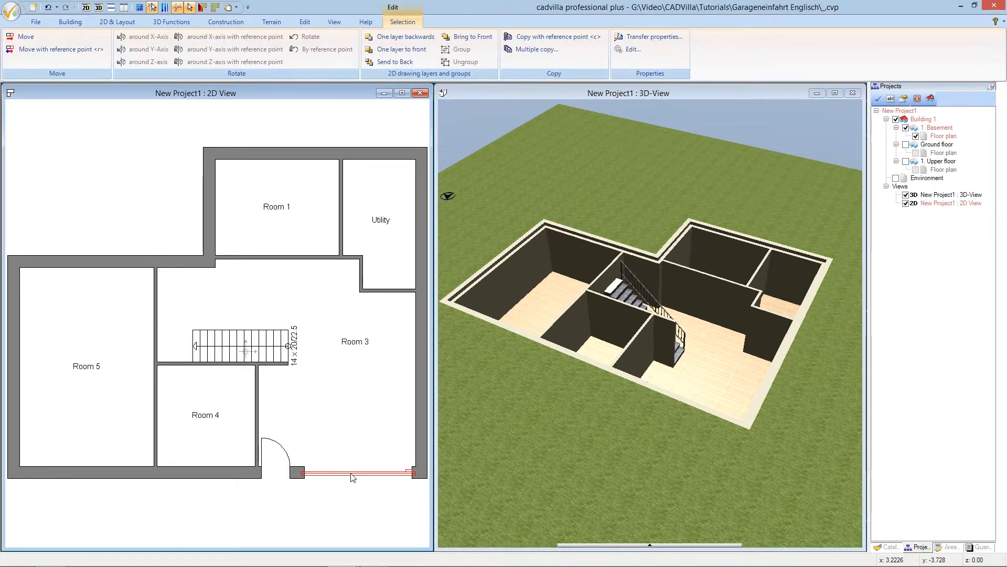
pyautogui.rightClick(352, 476)
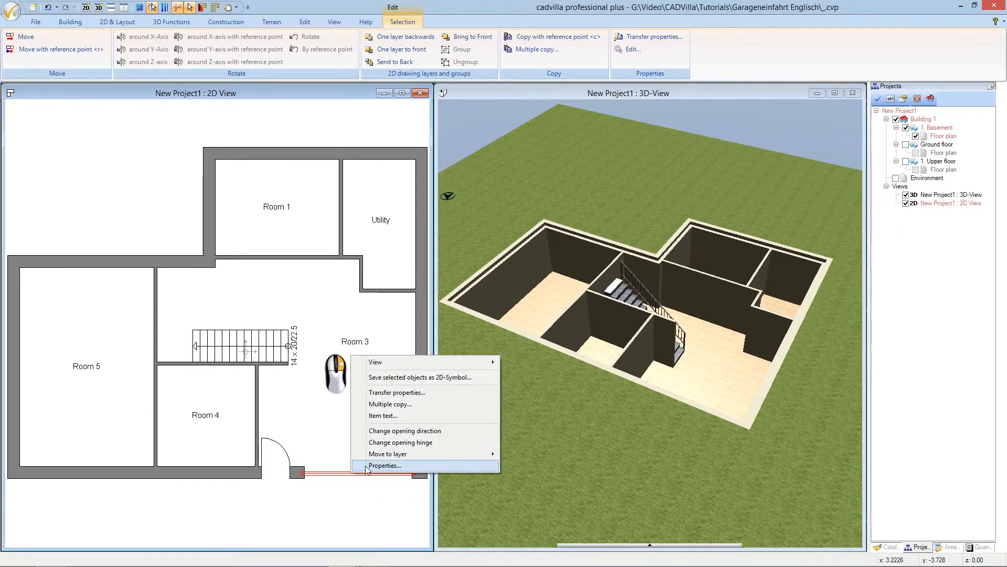
pyautogui.click(384, 465)
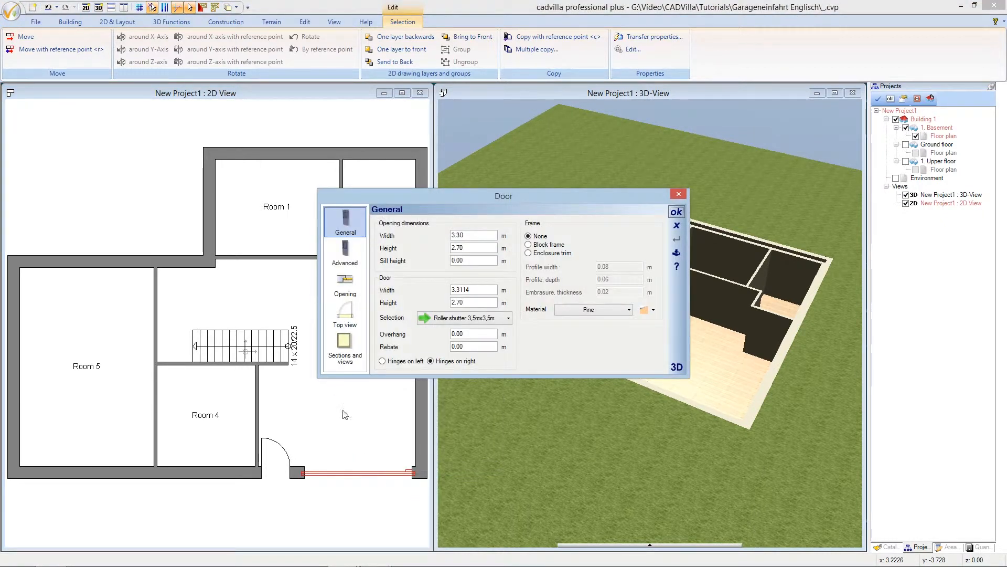
pyautogui.click(345, 319)
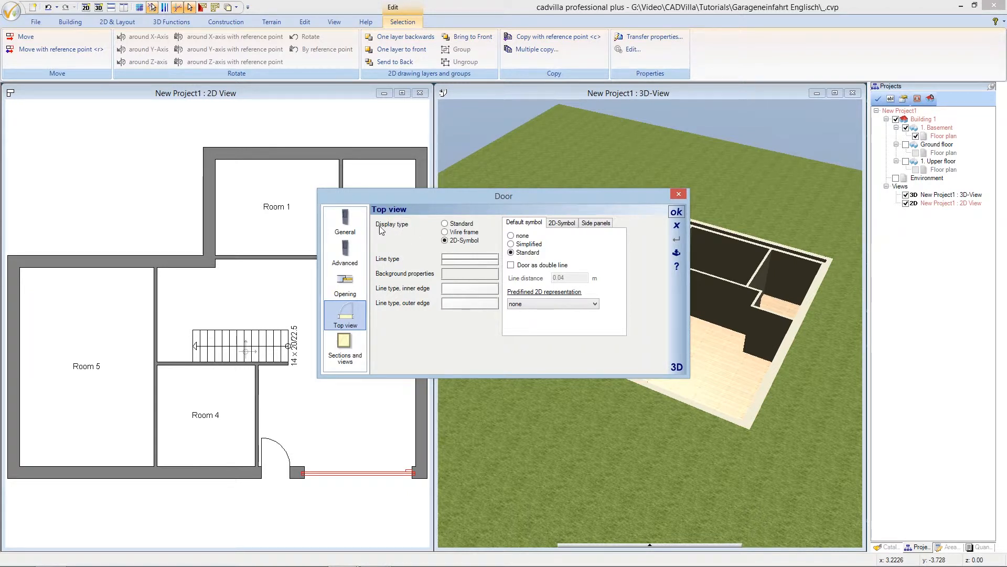
pyautogui.click(445, 224)
pyautogui.click(446, 232)
pyautogui.click(671, 212)
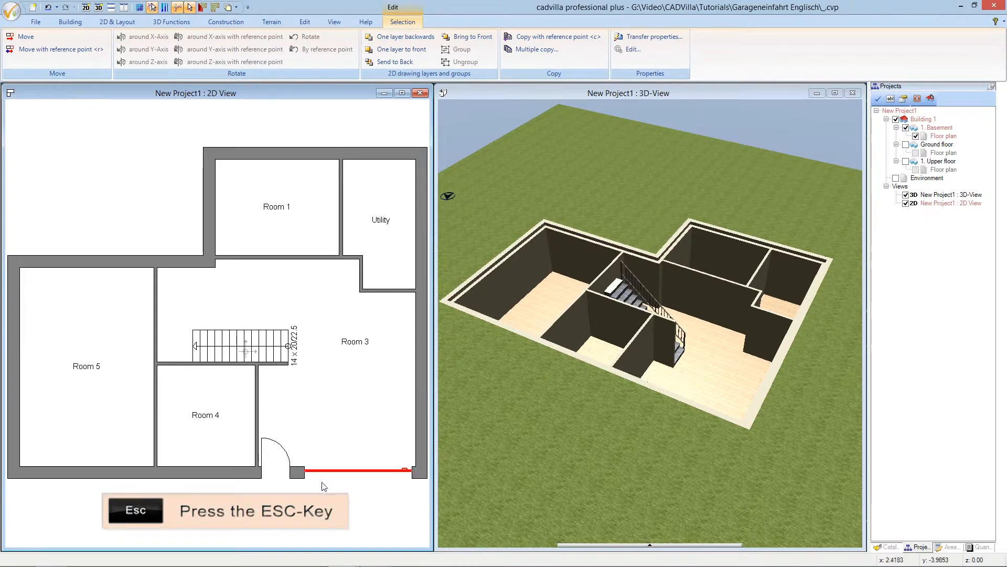
pyautogui.press('Escape')
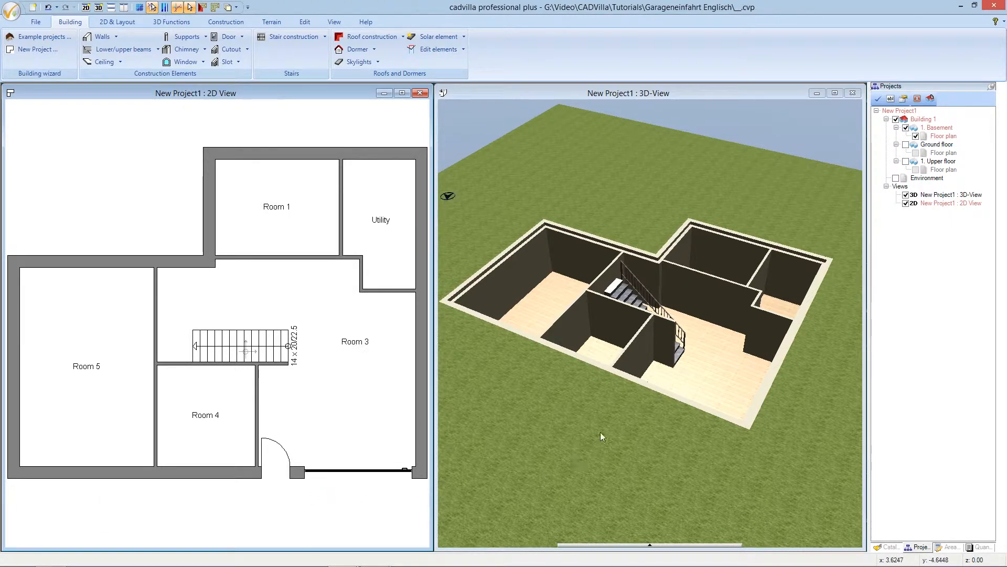
# Hide the environment in the 3D view to inspect the two new doors, and show it again.
pyautogui.click(689, 94)
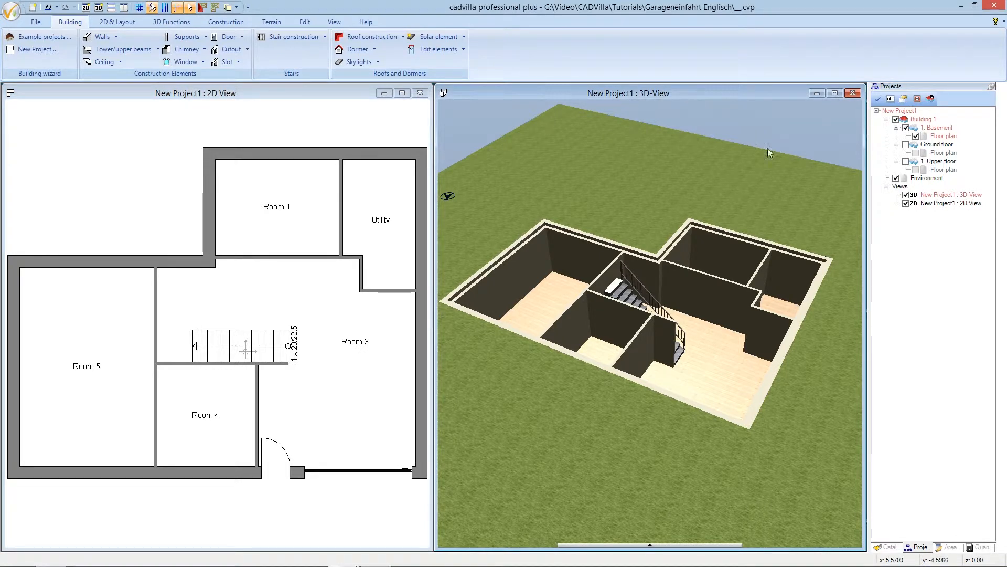
pyautogui.click(897, 178)
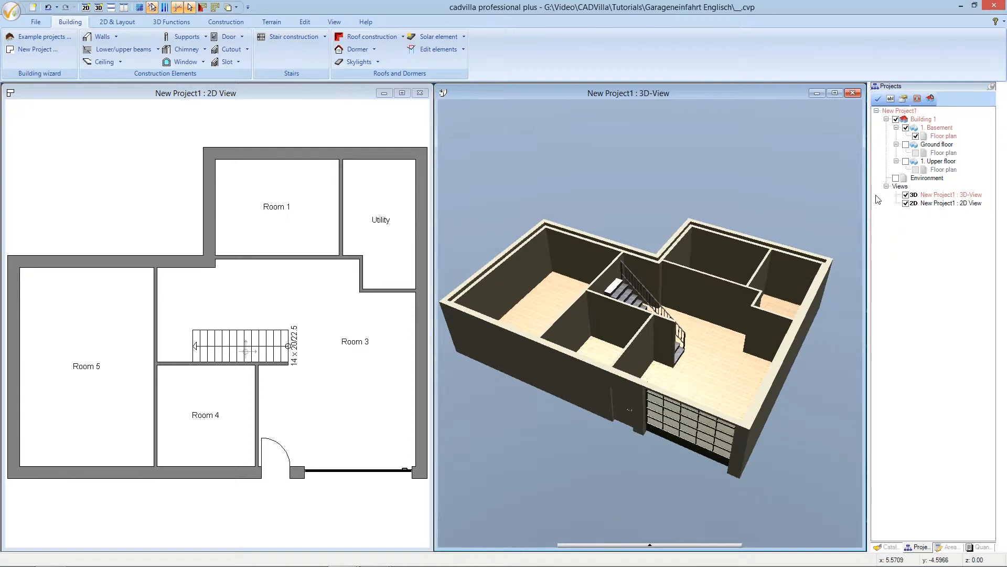
pyautogui.click(897, 179)
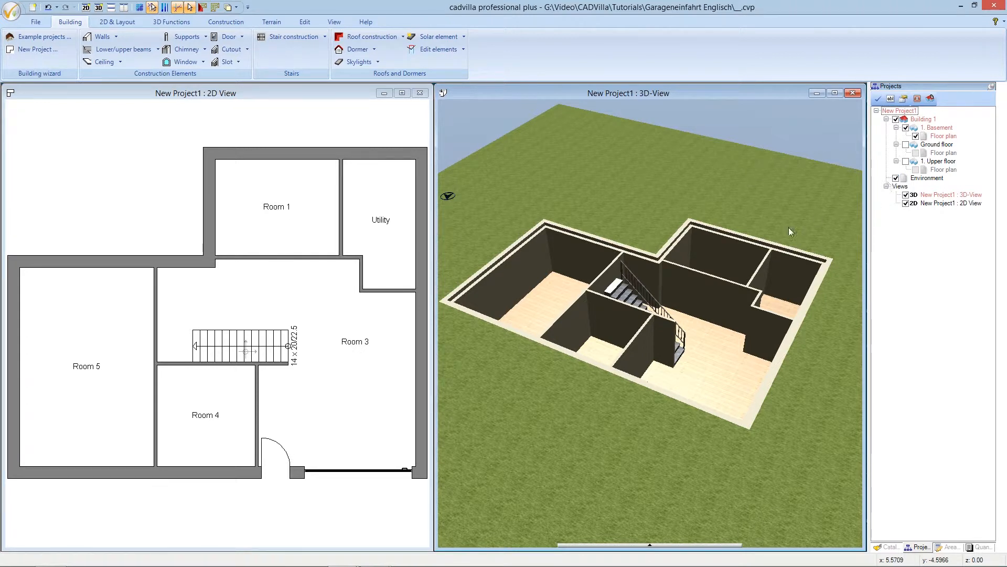
# Start the numeric parallel guideline tool in the 2D floor plan, with free space below the building.
pyautogui.click(349, 113)
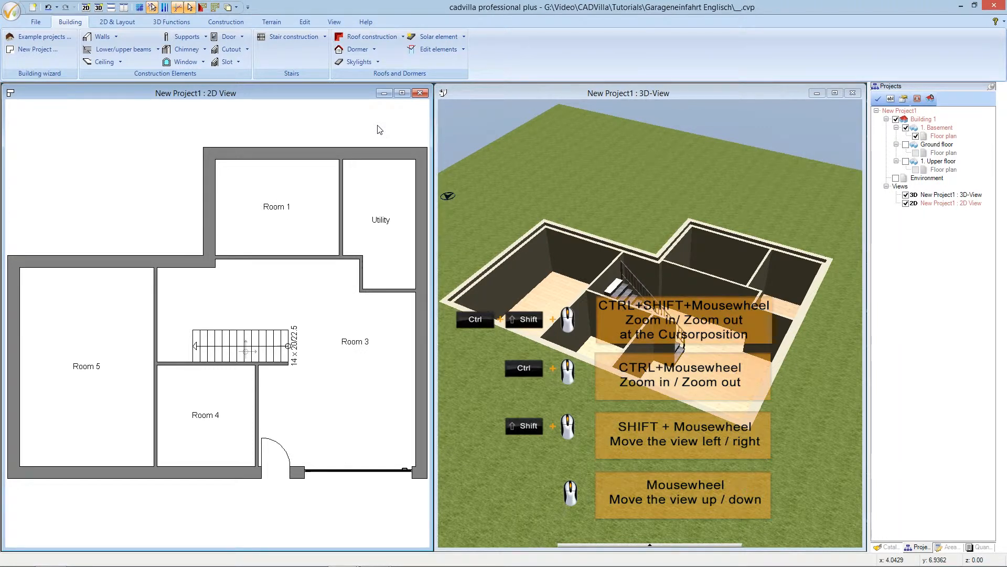
pyautogui.keyDown('ctrl'); pyautogui.scroll(-1, 379, 130); pyautogui.keyUp('ctrl')
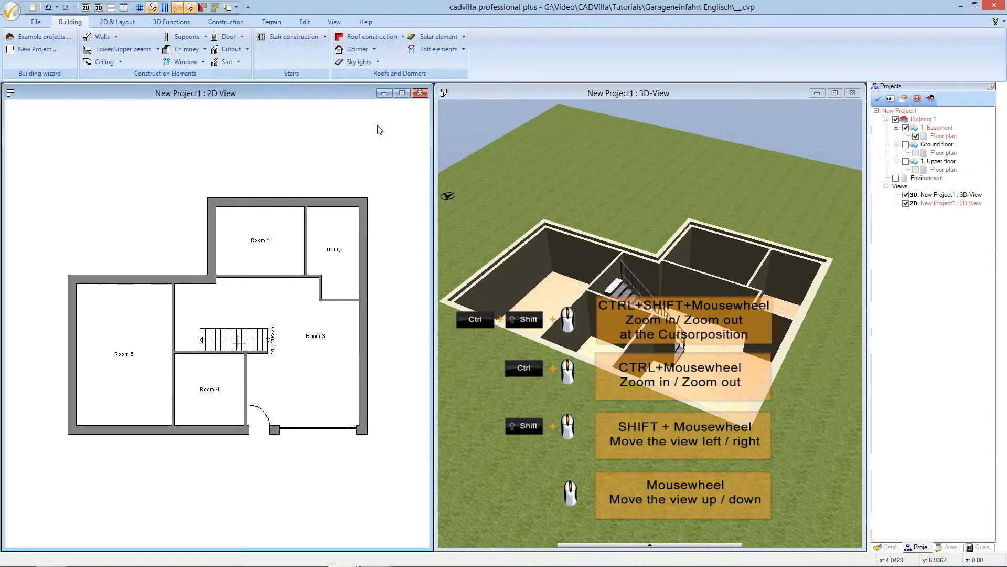
pyautogui.scroll(-1, 380, 130)
pyautogui.scroll(-5, 380, 129)
pyautogui.scroll(-2, 379, 130)
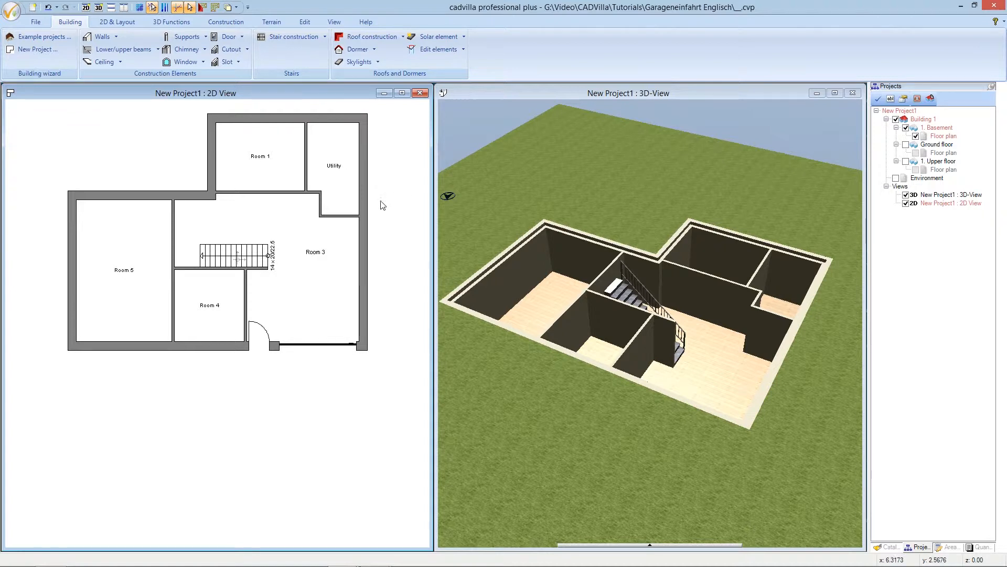
pyautogui.click(125, 23)
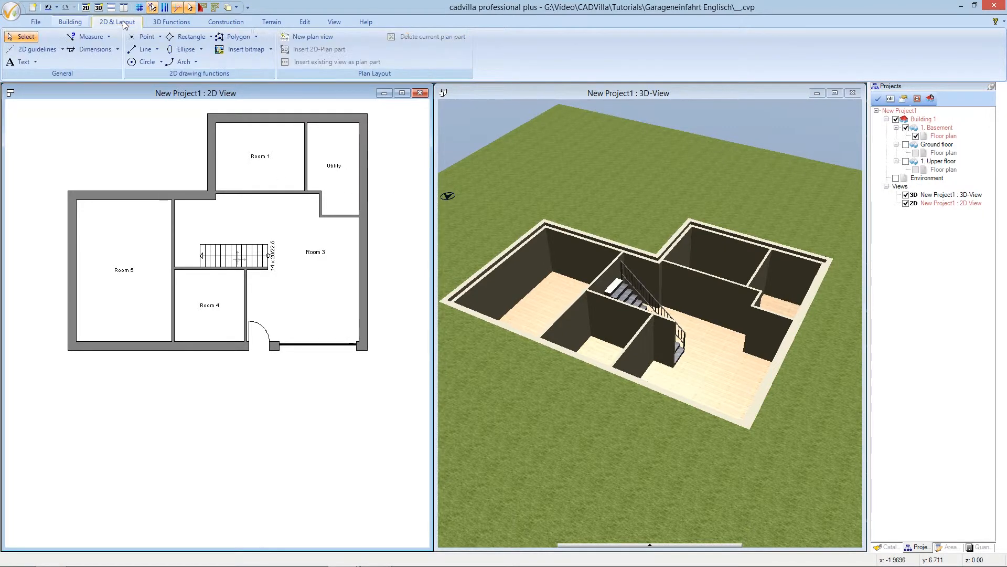
pyautogui.click(62, 50)
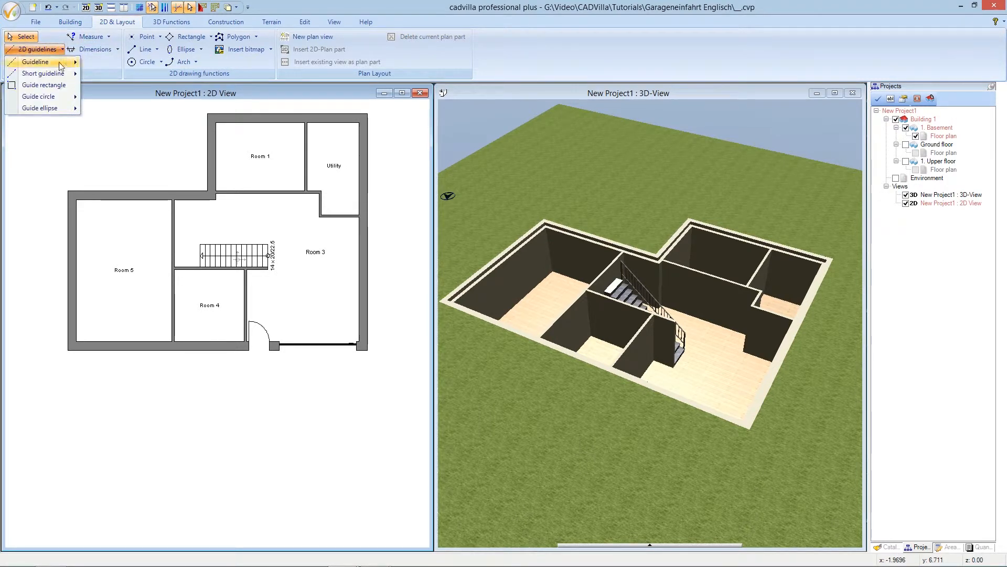
pyautogui.moveTo(37, 62)
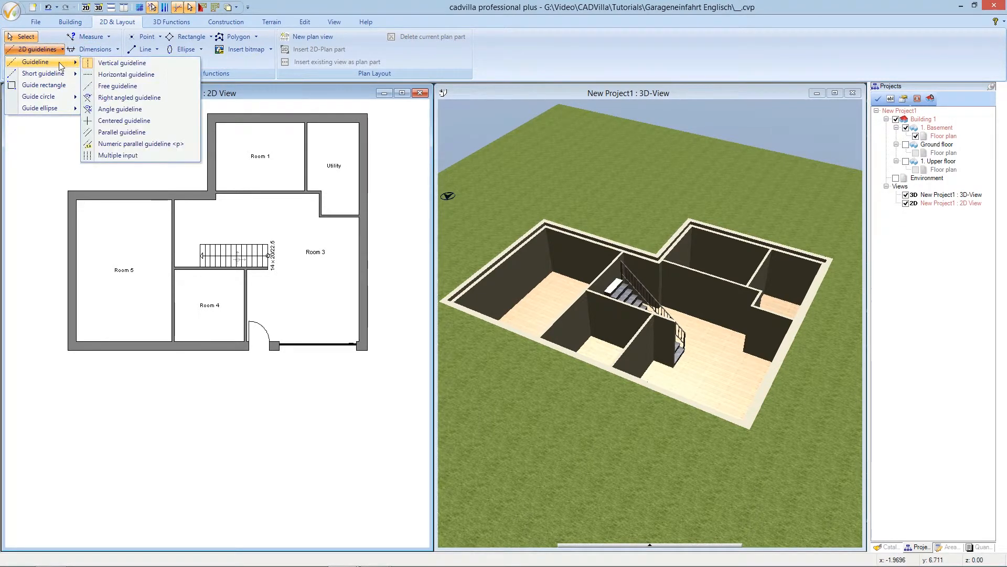
pyautogui.click(187, 144)
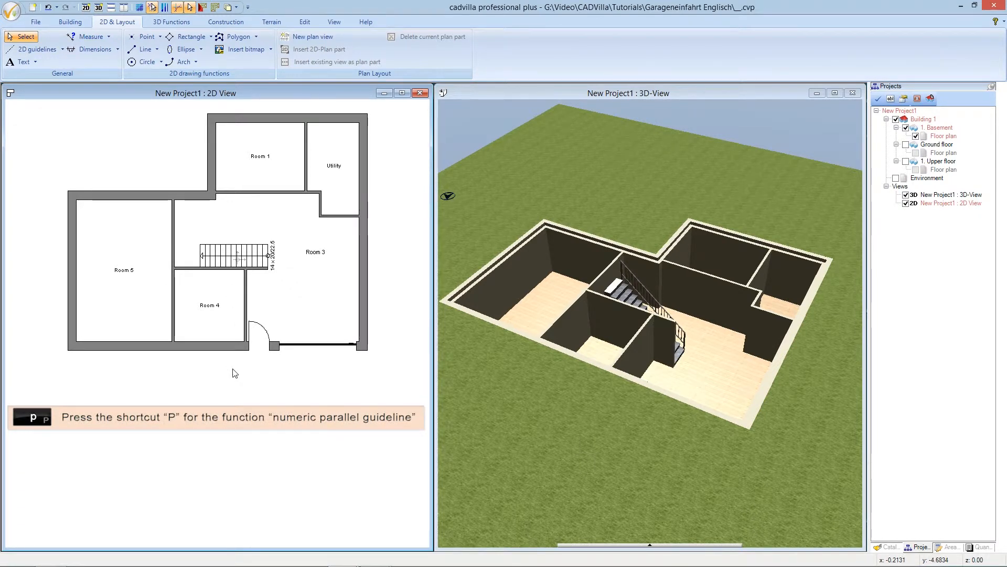
pyautogui.press('p')
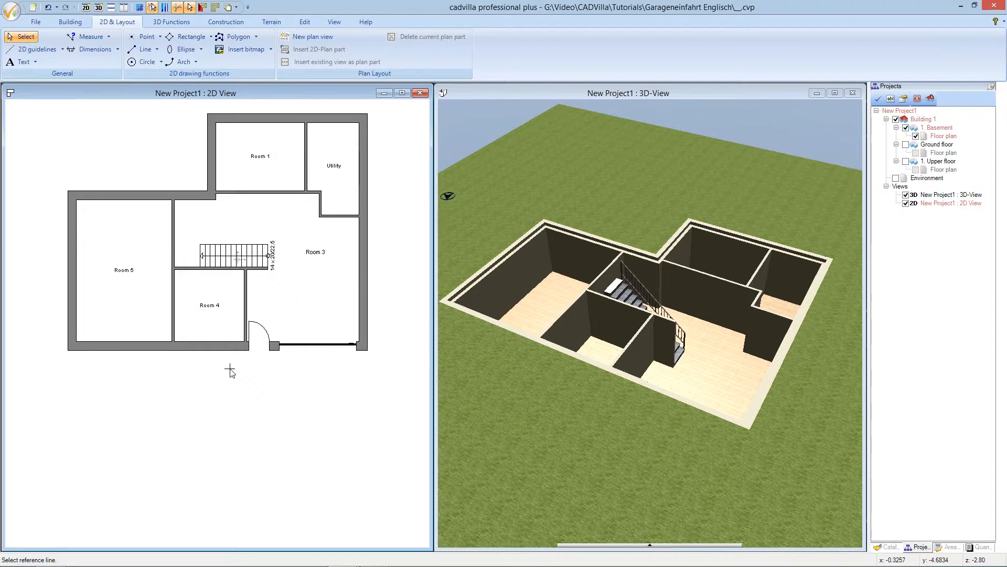
# Set the 2D guidelines' line color to Lime and accept the guideline properties.
pyautogui.rightClick(231, 370)
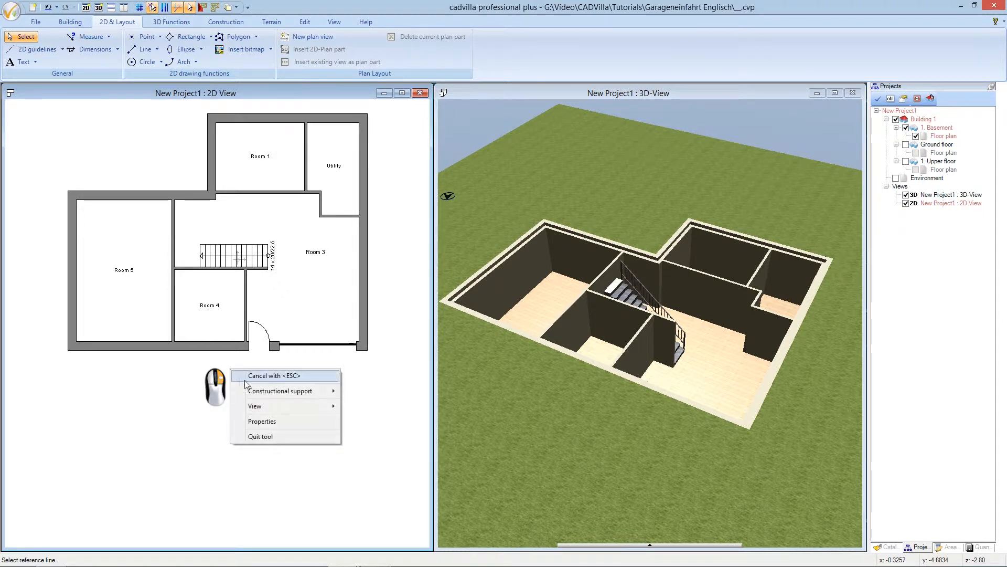
pyautogui.click(273, 419)
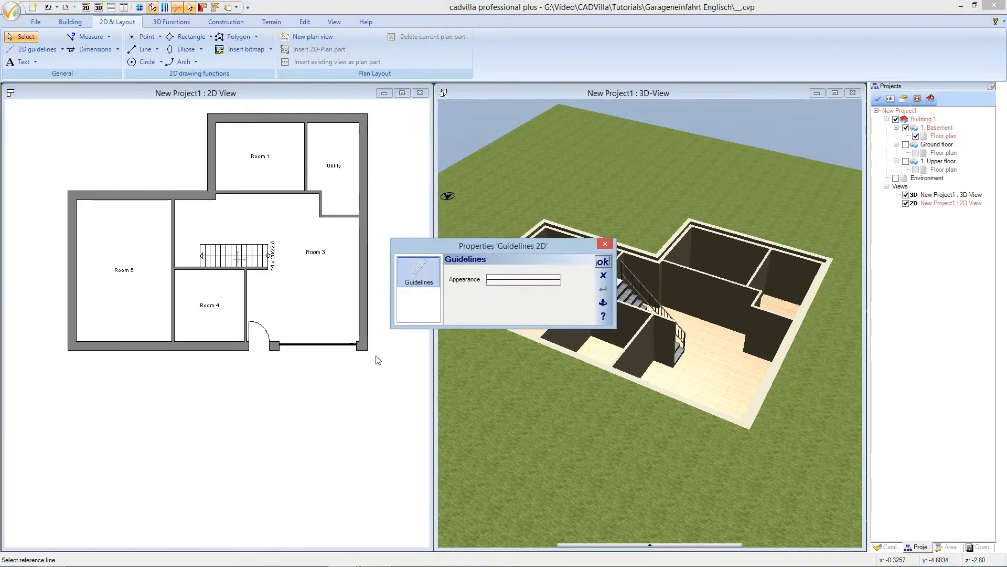
pyautogui.click(525, 281)
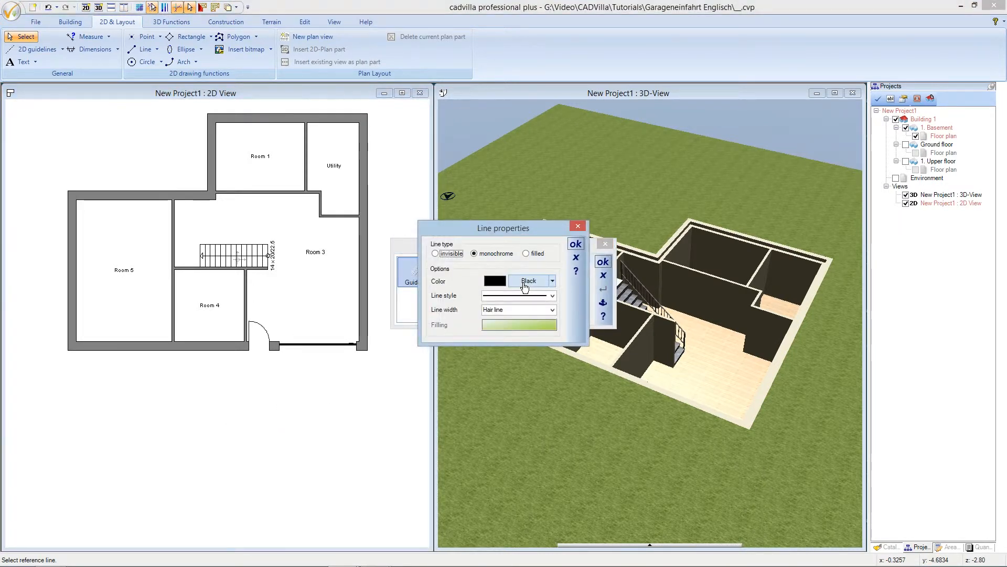
pyautogui.click(524, 283)
pyautogui.click(483, 188)
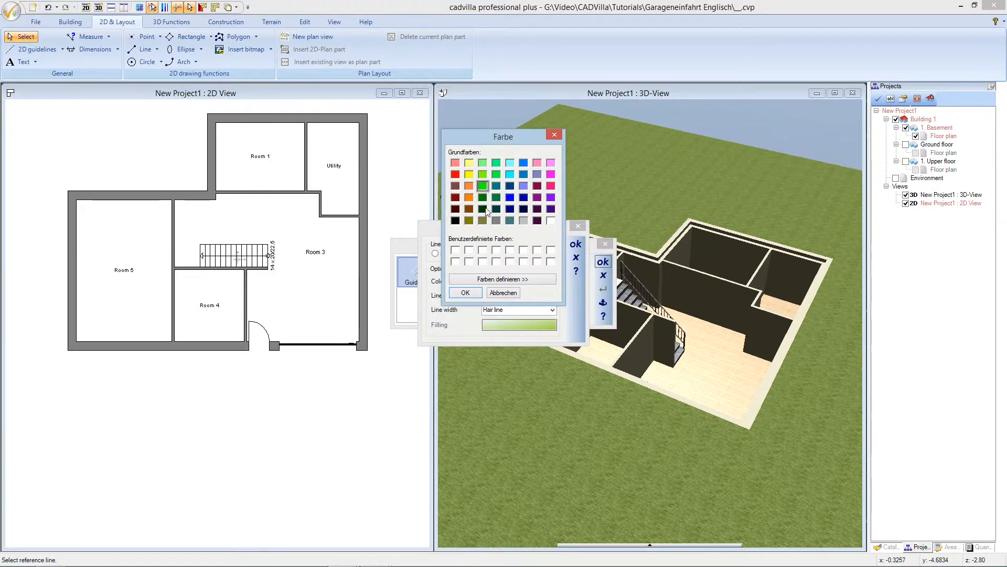
pyautogui.click(466, 292)
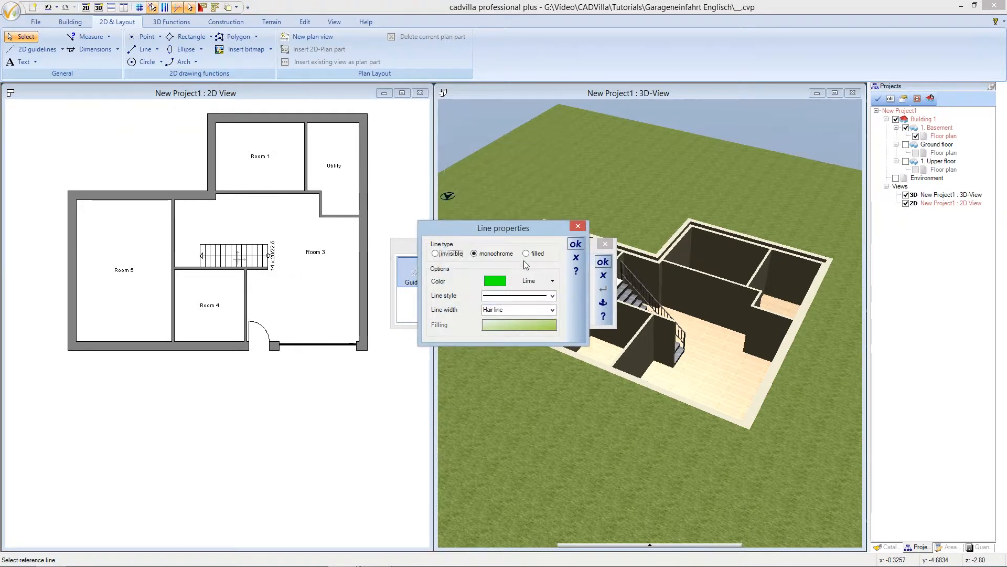
pyautogui.click(575, 244)
pyautogui.click(603, 261)
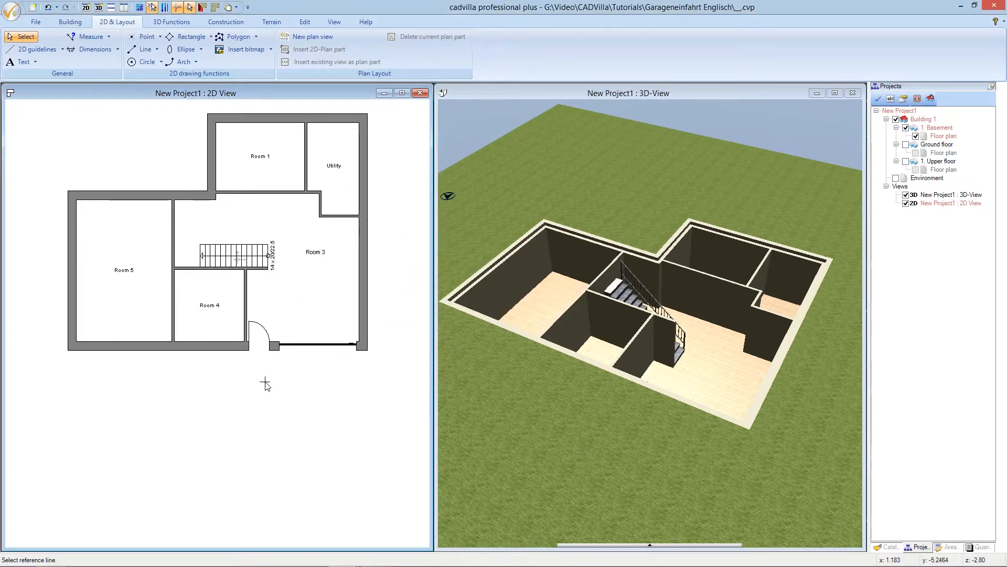
# Insert a vertical parallel guideline at the partition between Rooms 4 and 3, just beside the white door.
pyautogui.click(245, 349)
pyautogui.click(240, 334)
pyautogui.write('0')
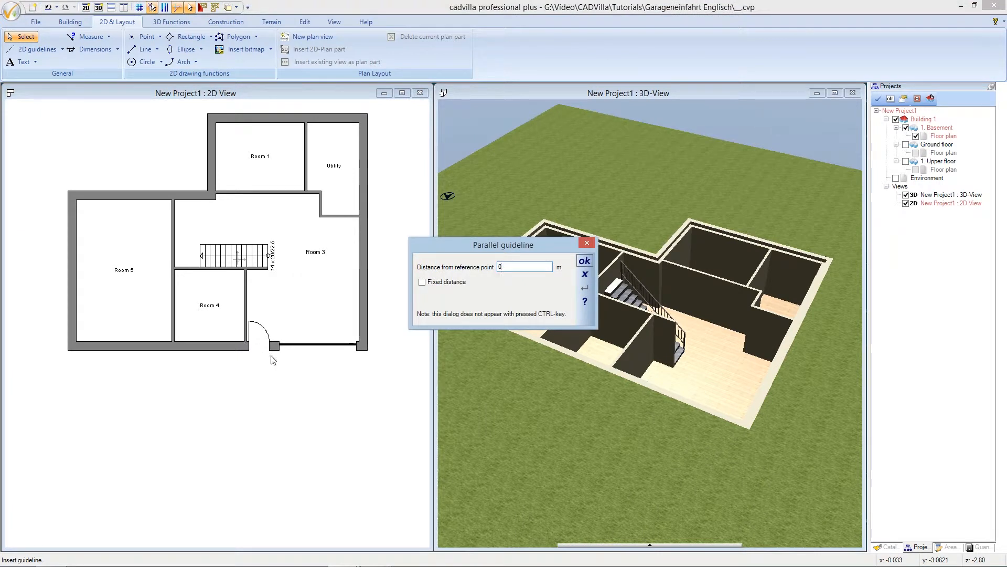
pyautogui.click(584, 261)
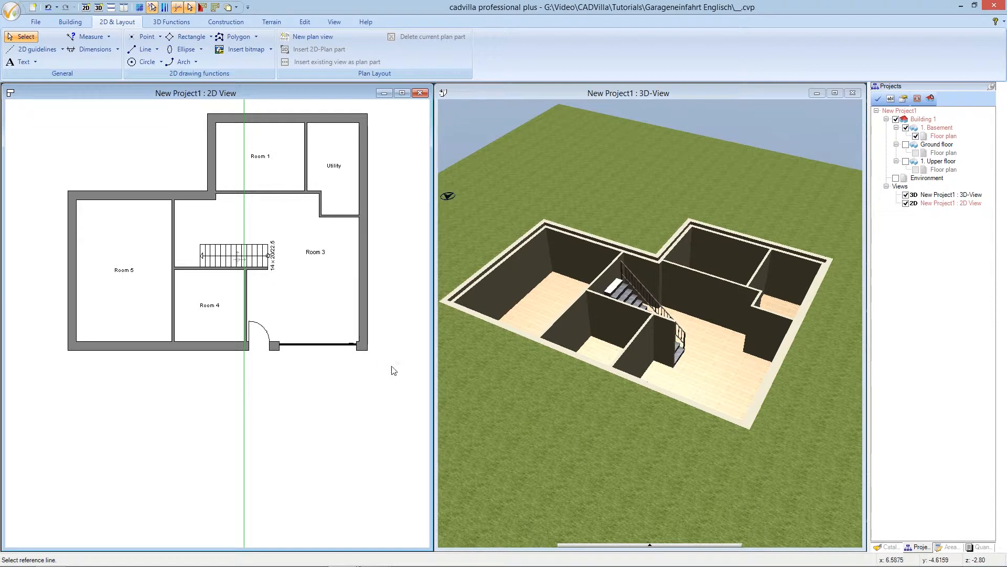
# Insert a vertical parallel guideline 0 m from the outer face of the exterior wall bounding Room 3 and Utility.
pyautogui.click(377, 311)
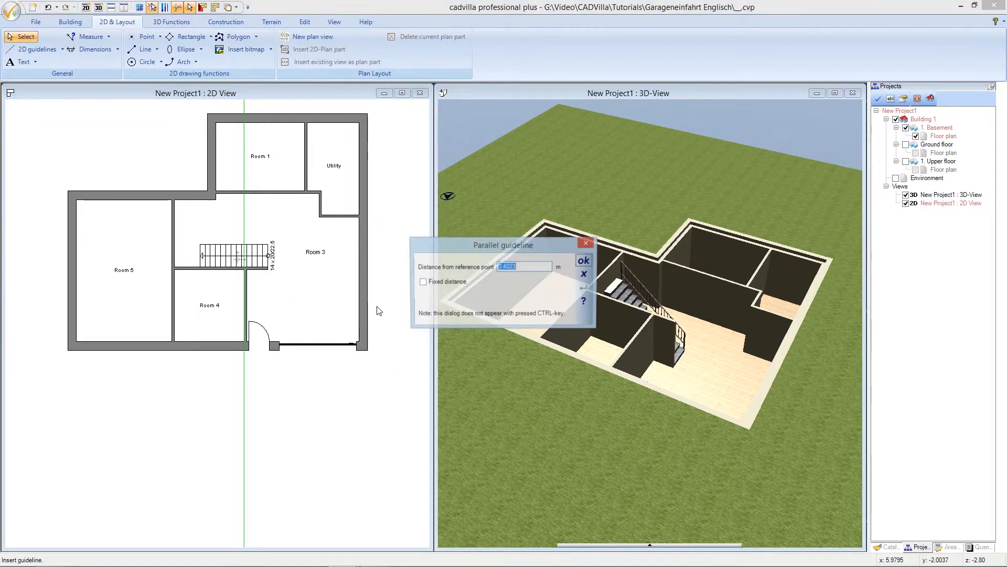
pyautogui.write('0.')
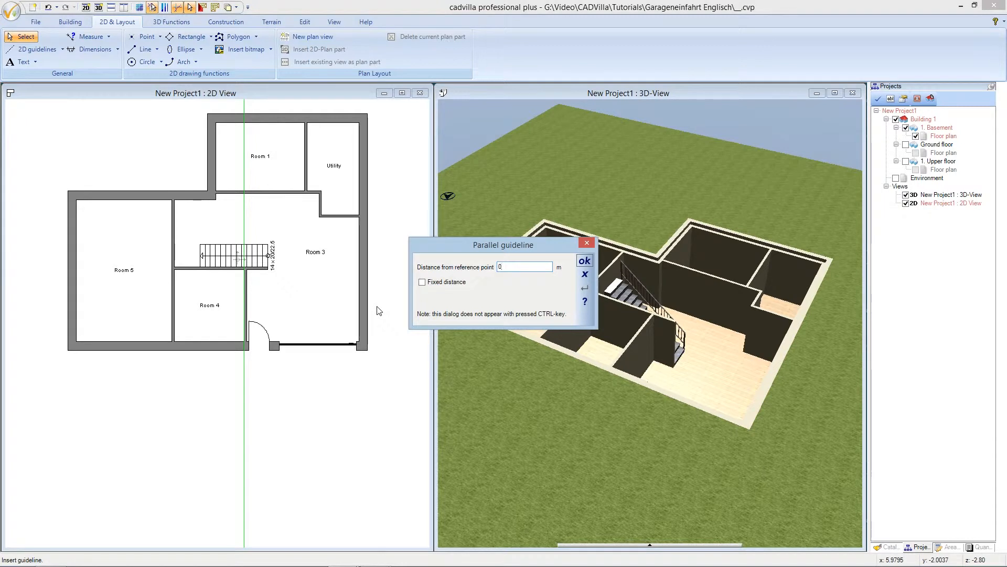
pyautogui.press('Return')
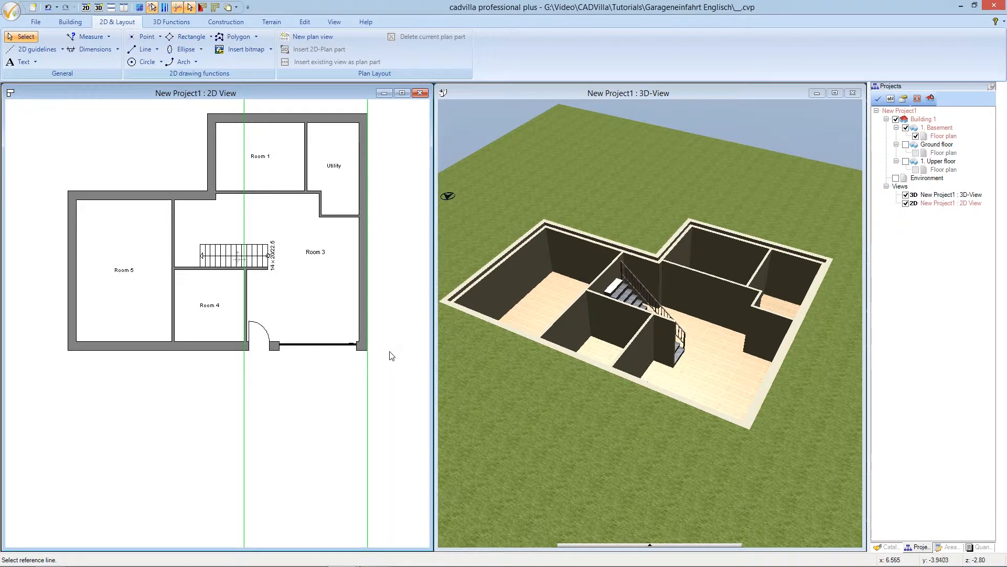
# Insert a horizontal parallel guideline 7 m outside the garage-door wall and leave the guideline tool.
pyautogui.click(358, 349)
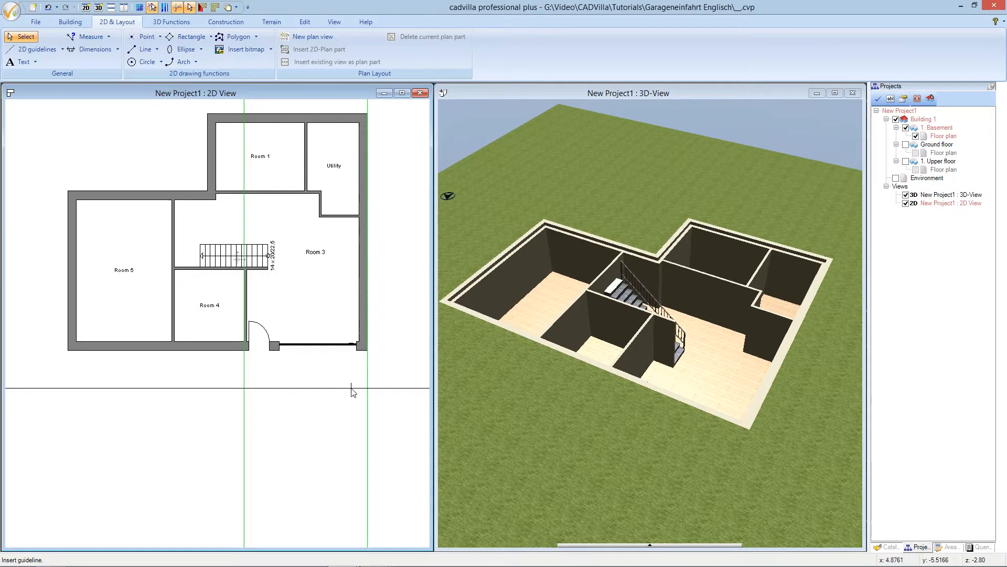
pyautogui.click(352, 389)
pyautogui.write('7')
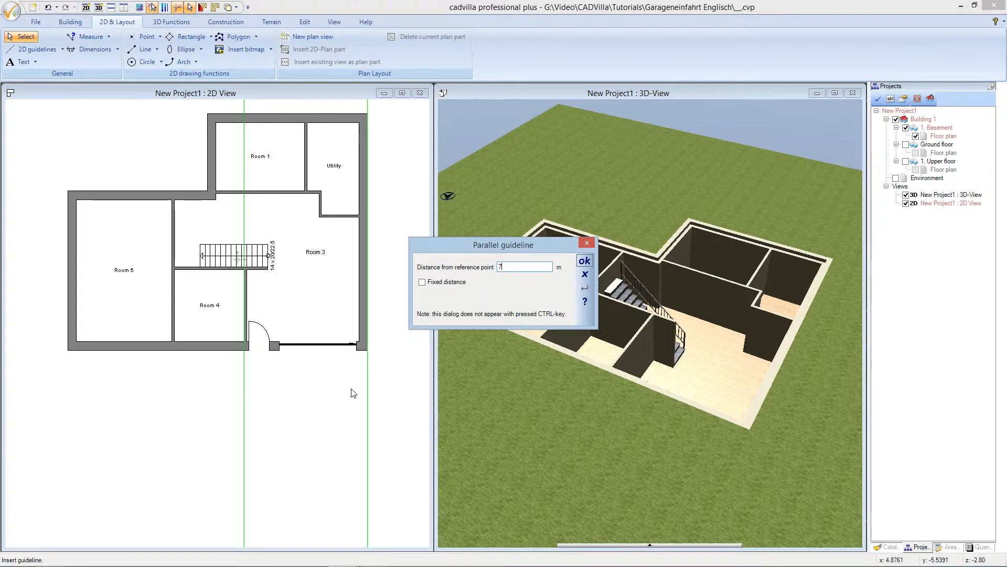
pyautogui.press('Return')
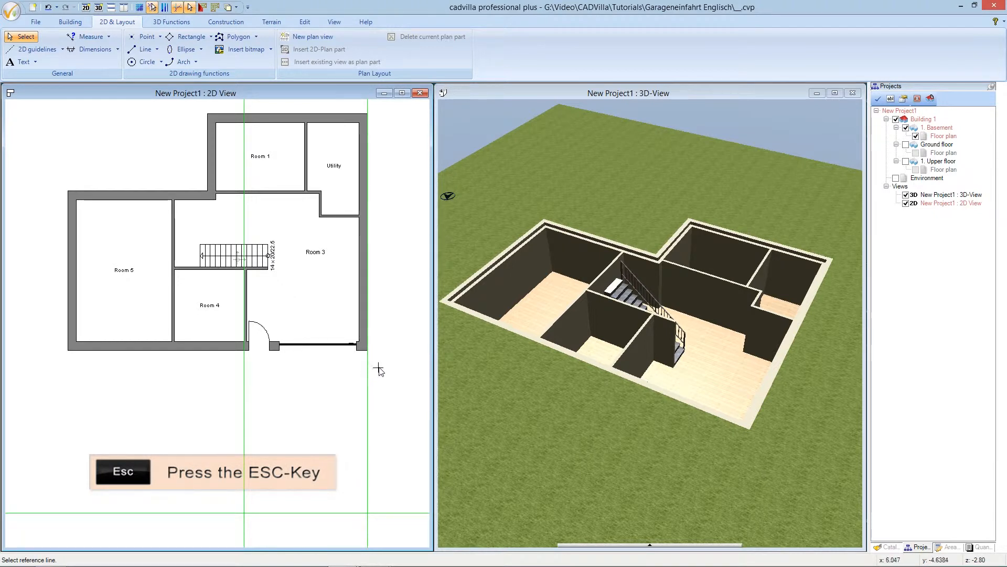
pyautogui.press('Escape')
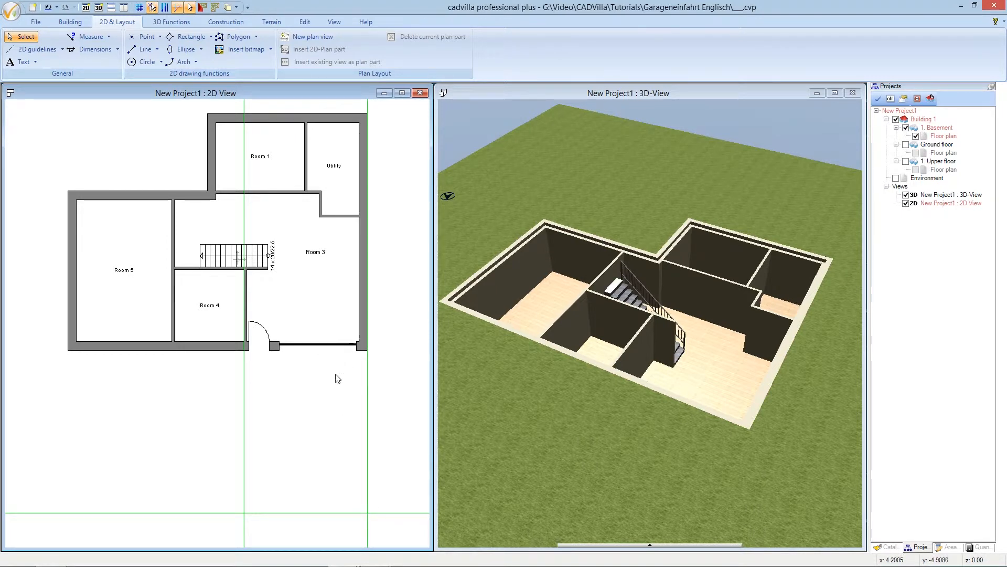
# Start an external wall between two points and set its thickness to 0.15 m in the wall properties.
pyautogui.click(73, 23)
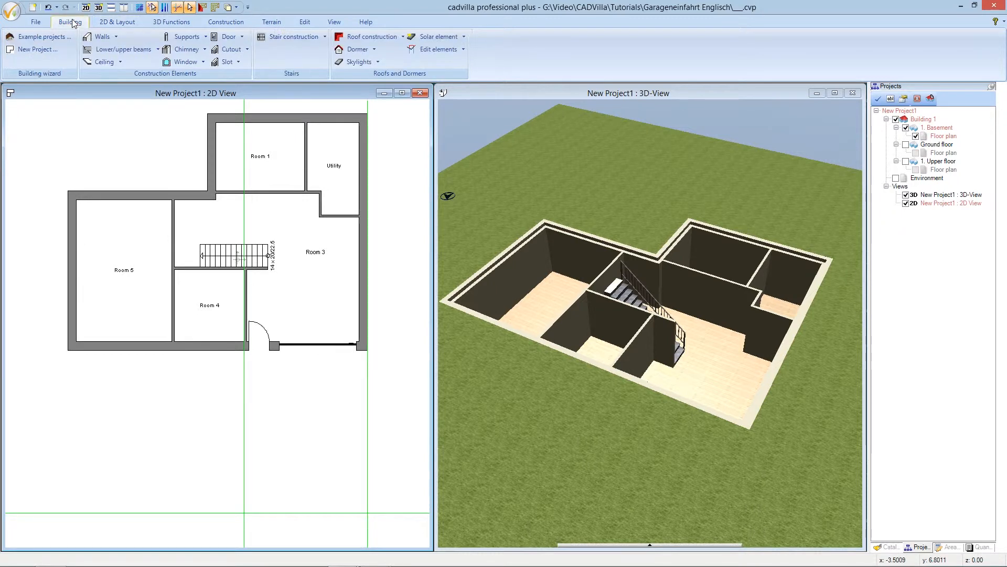
pyautogui.click(104, 37)
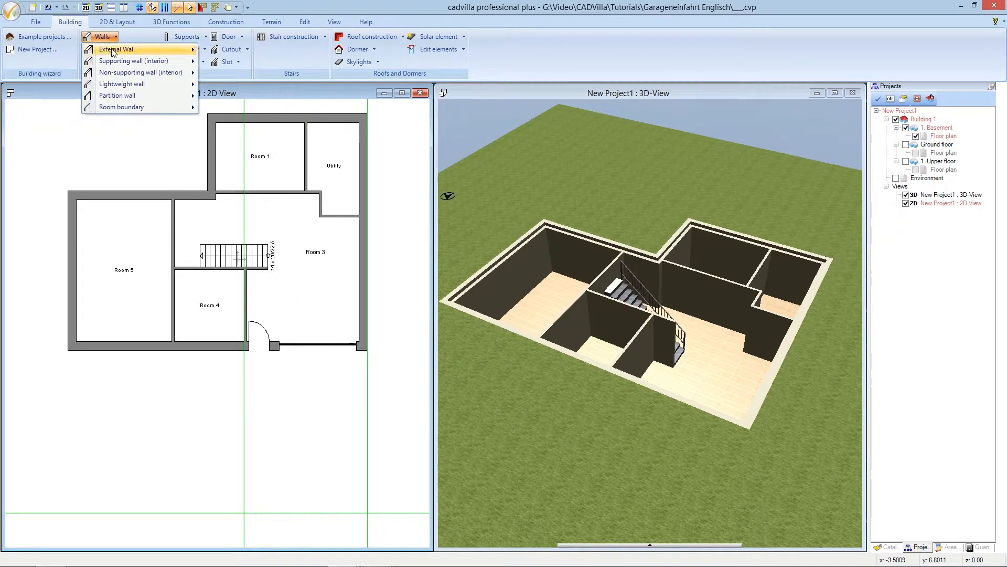
pyautogui.moveTo(113, 52)
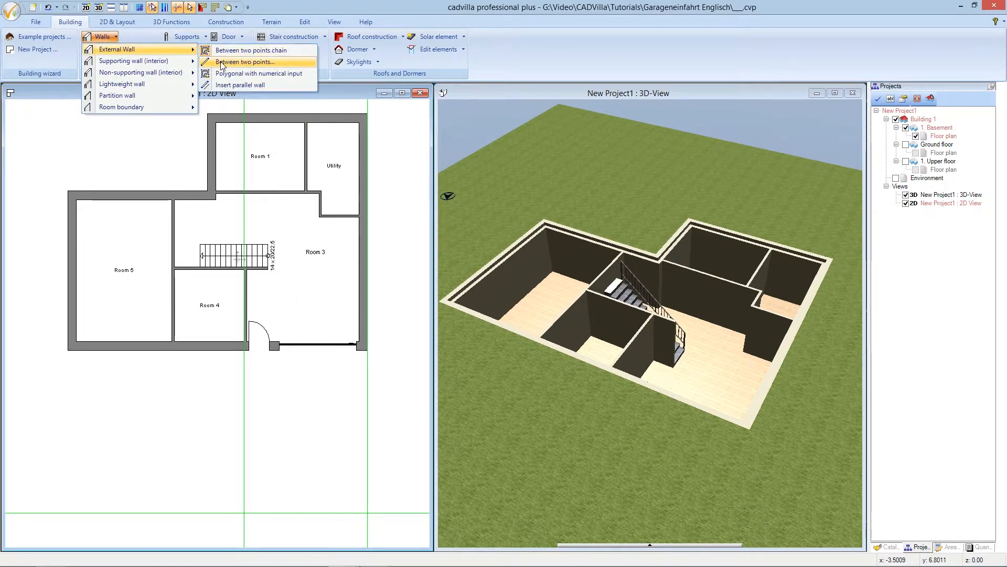
pyautogui.click(285, 61)
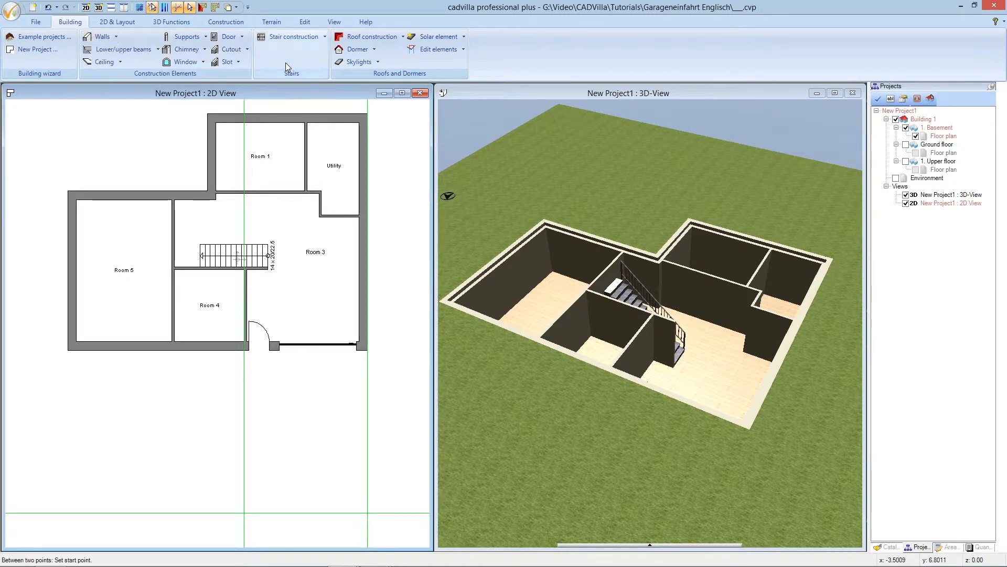
pyautogui.rightClick(286, 374)
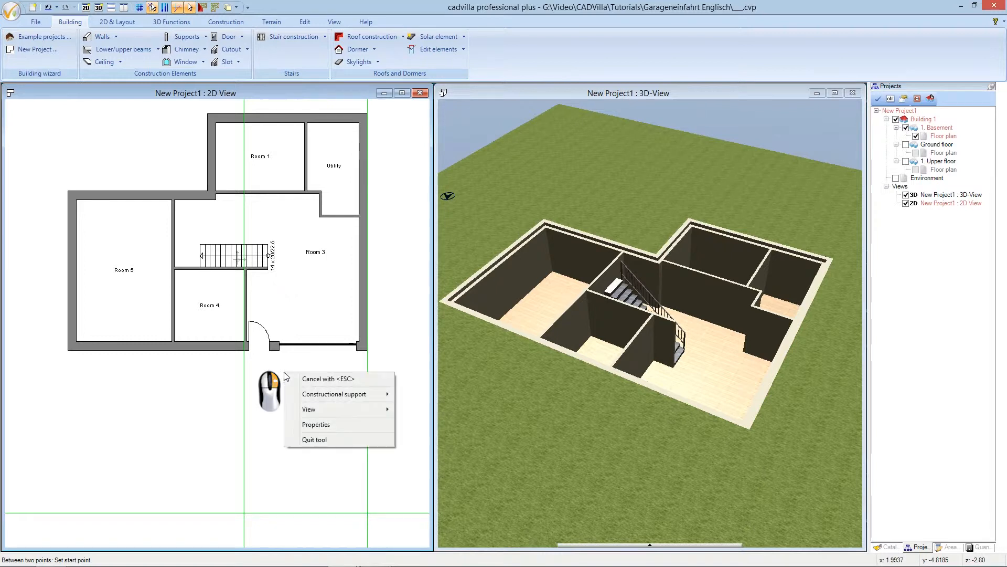
pyautogui.click(342, 425)
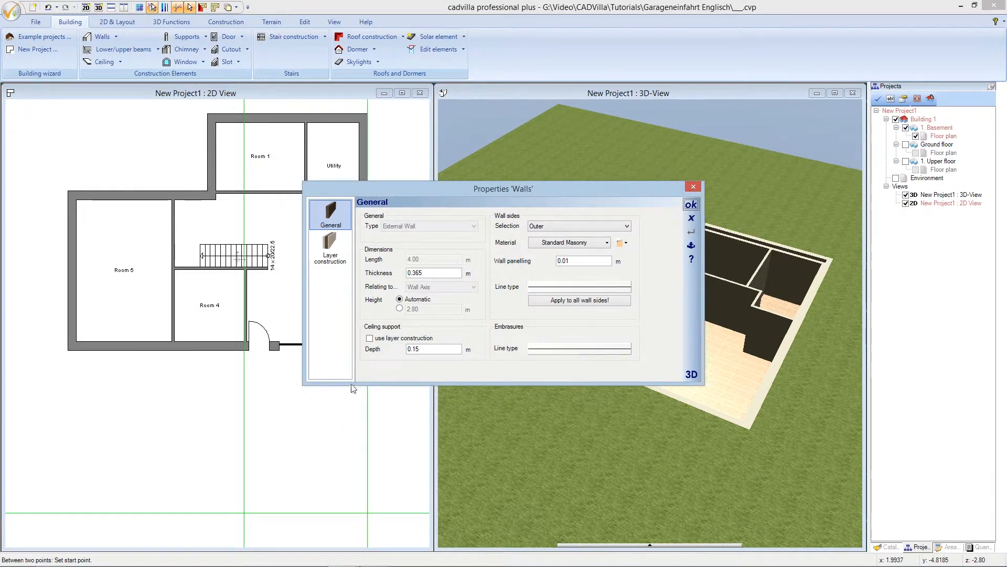
pyautogui.moveTo(422, 272); pyautogui.dragTo(400, 272)
pyautogui.write('0,15')
# Give the wall layer's Standard Masonry material a monochrome Silver fill in its 2D display and accept the wall properties.
pyautogui.click(335, 244)
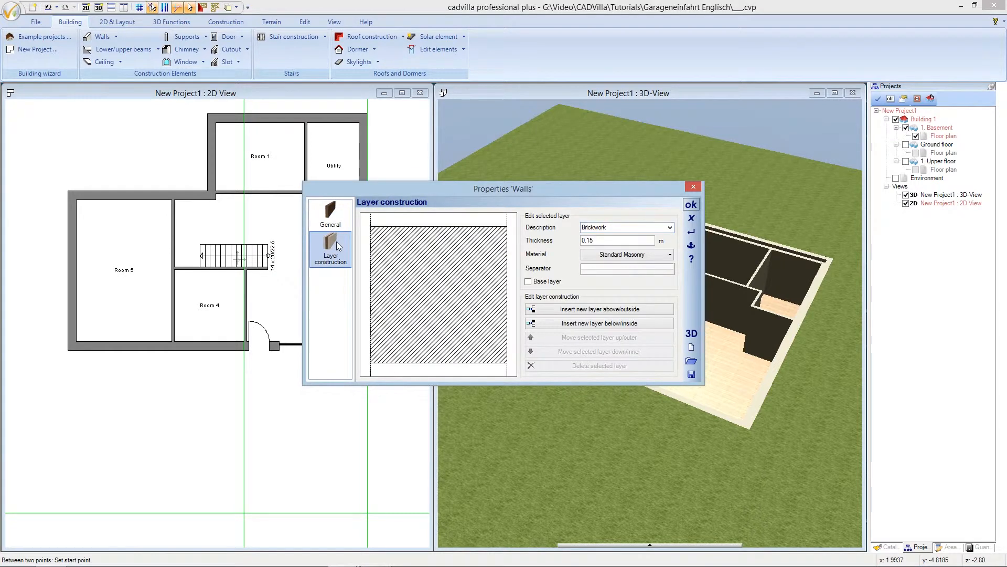
pyautogui.click(600, 255)
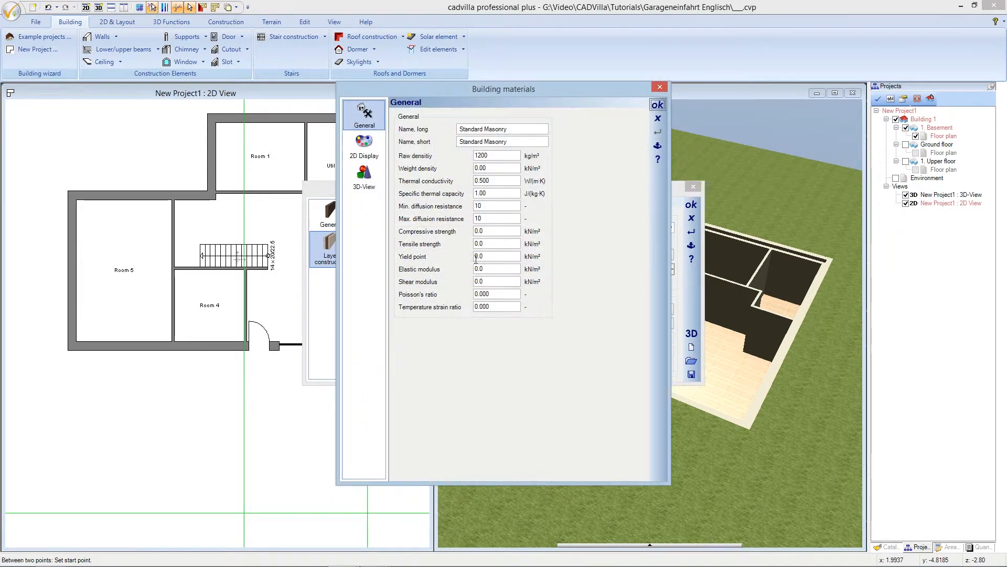
pyautogui.click(374, 154)
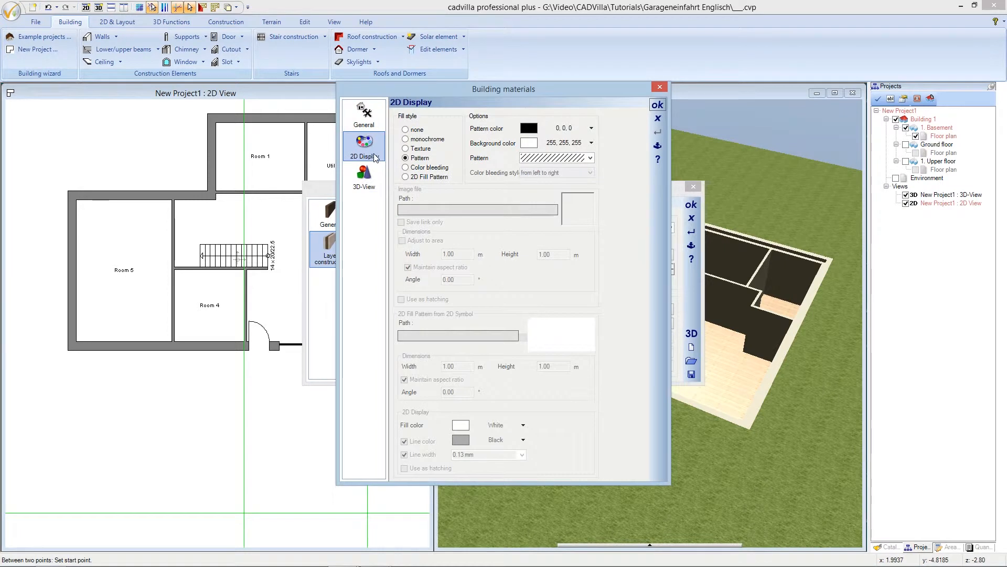
pyautogui.click(406, 140)
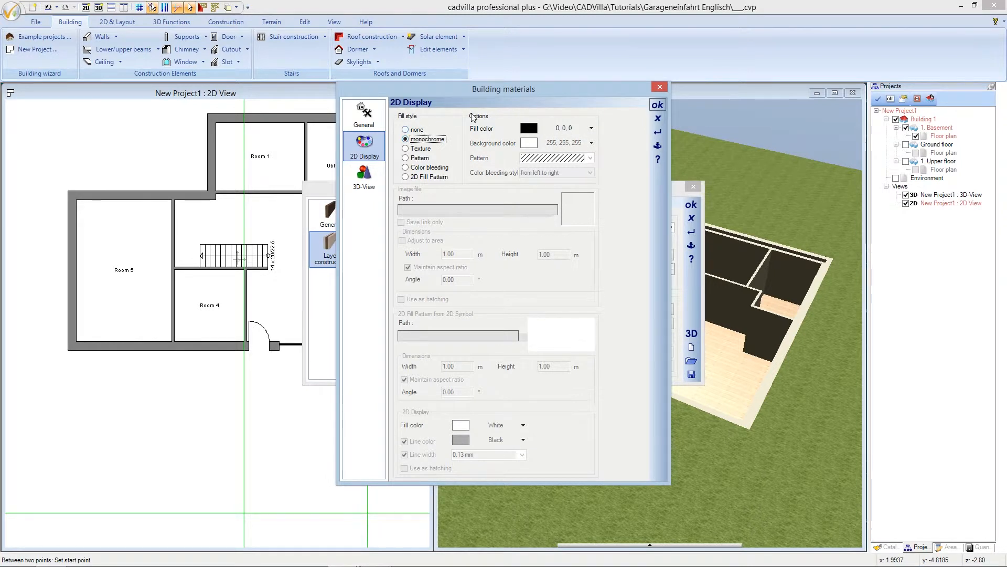
pyautogui.click(548, 127)
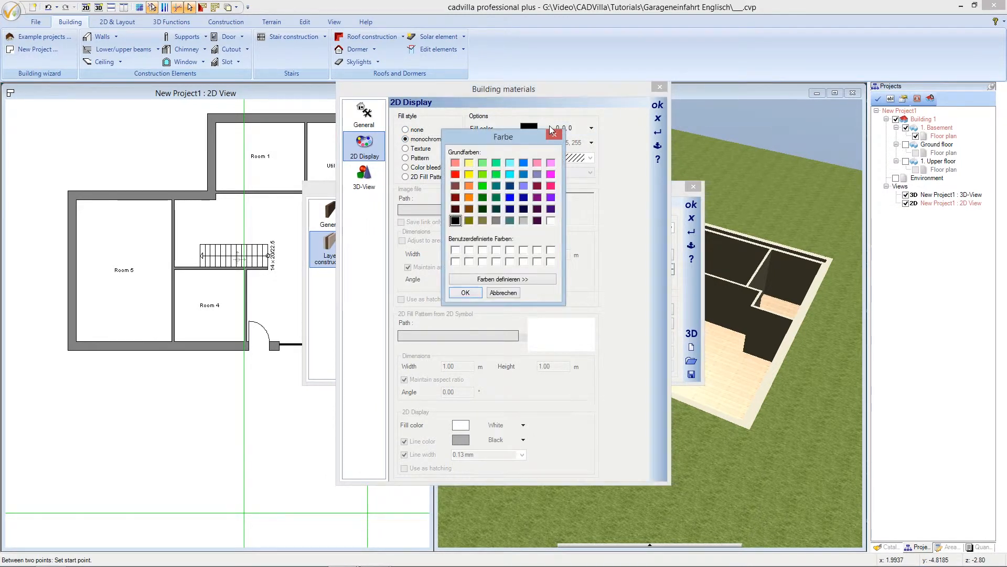
pyautogui.click(524, 221)
pyautogui.click(466, 293)
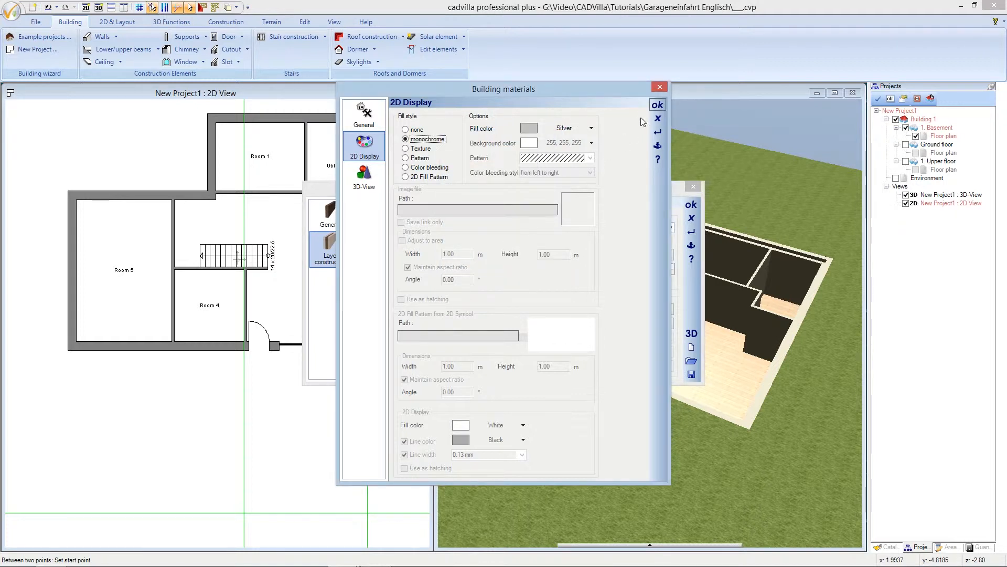
pyautogui.click(656, 106)
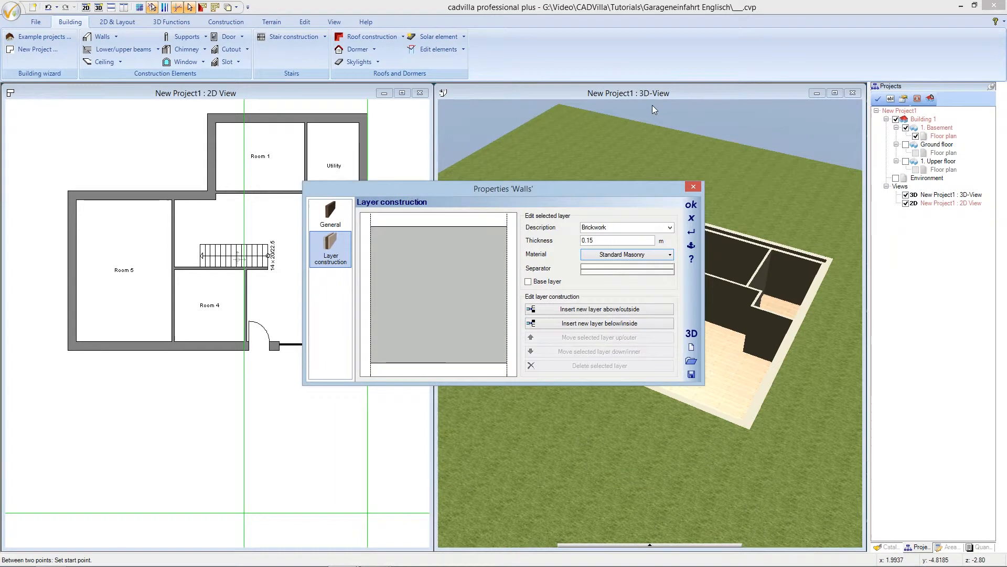
pyautogui.click(689, 204)
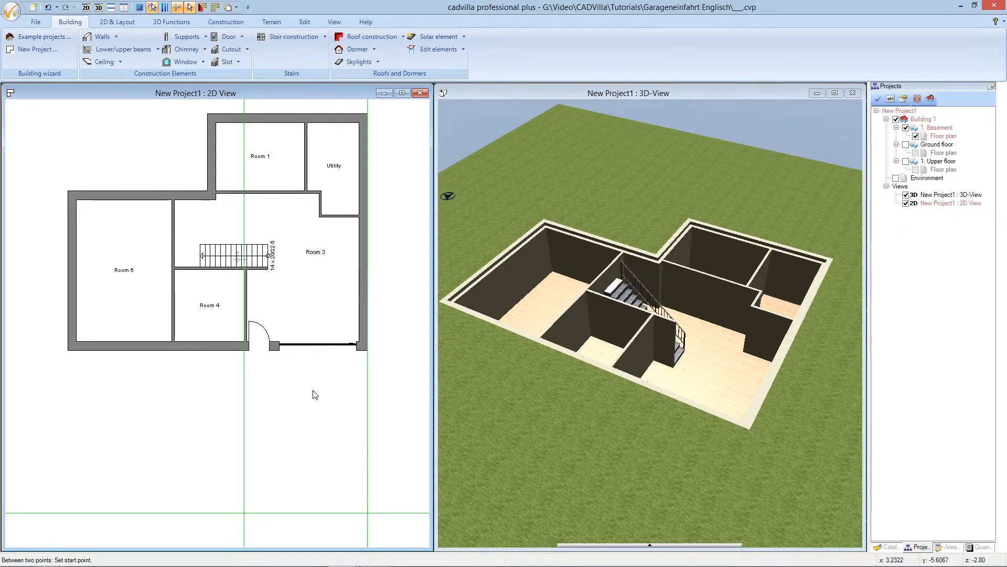
# Draw a wall along the guideline beside the white door, from the building to the 7 m guideline, with its reference side switched.
pyautogui.click(244, 351)
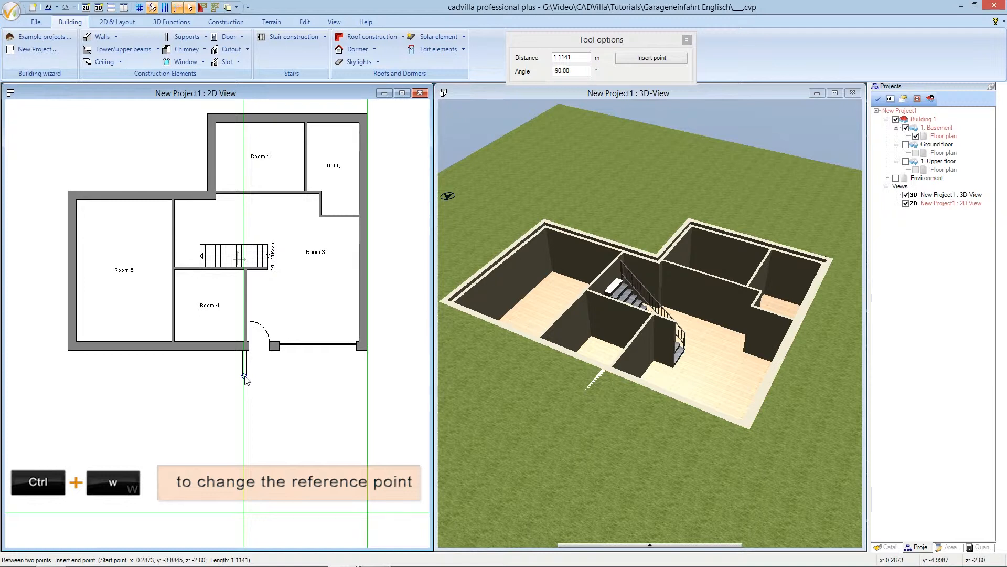
pyautogui.hotkey('ctrl', 'w')
pyautogui.click(244, 516)
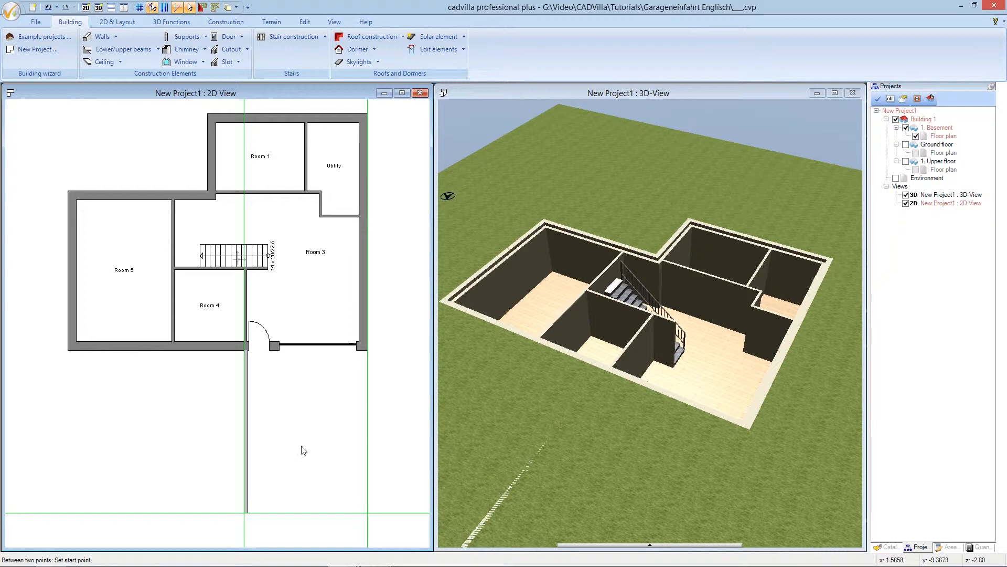
# Draw a second 7 m wall along the guideline beside the garage door, placed on the guideline's inner side, and end the wall tool.
pyautogui.click(370, 356)
pyautogui.click(370, 355)
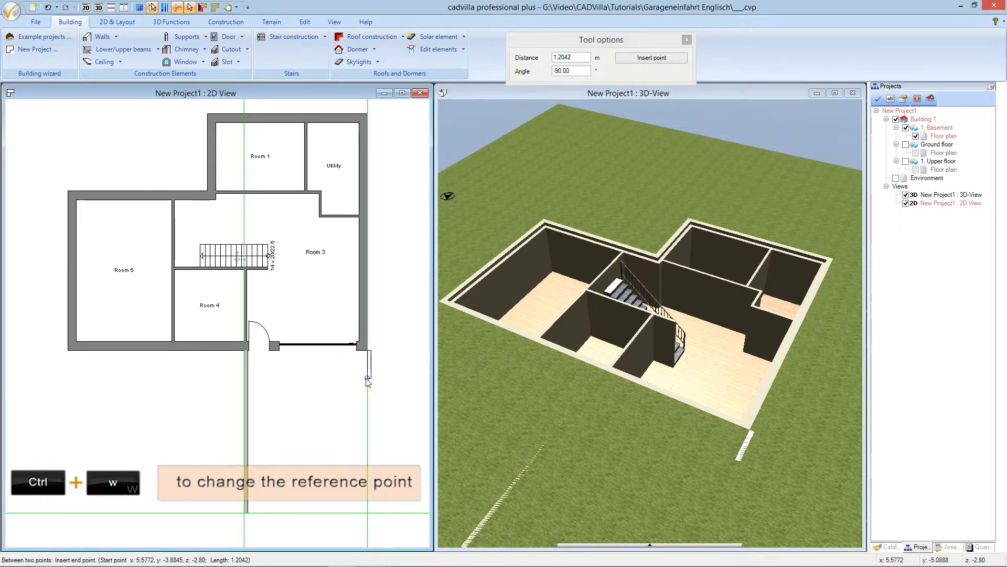
pyautogui.hotkey('ctrl', 'w')
pyautogui.hotkey('ctrl', 'w')
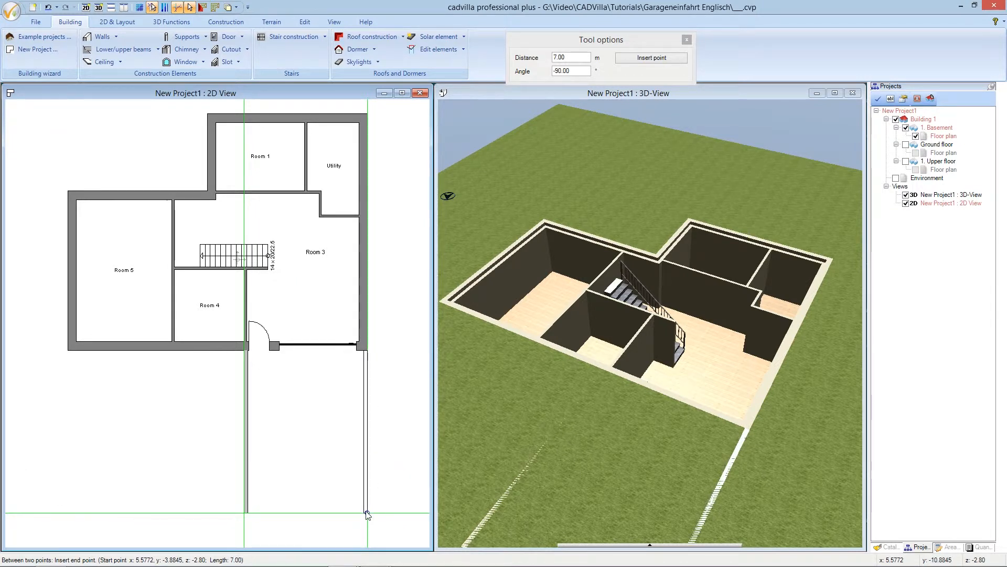
pyautogui.click(368, 515)
pyautogui.press('Escape')
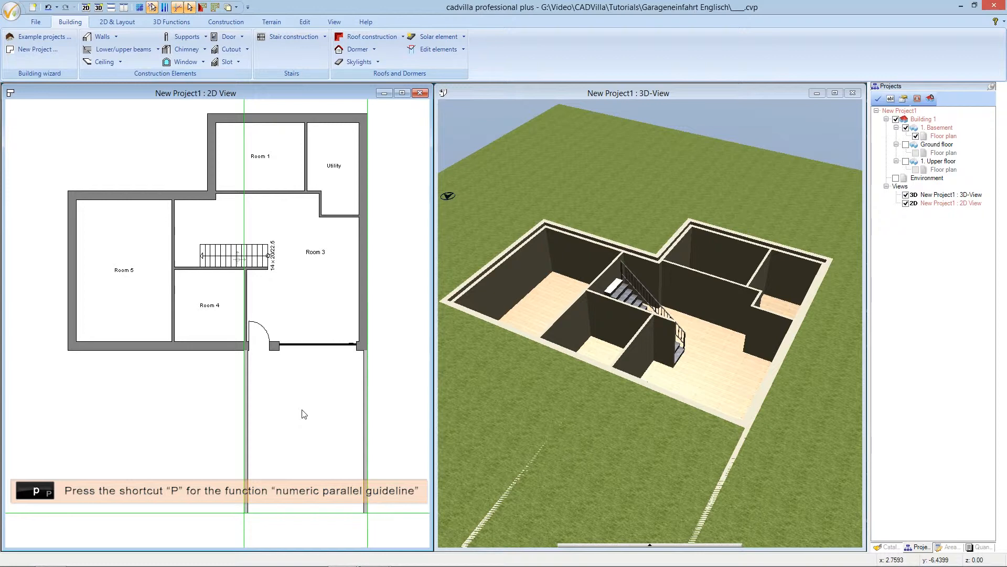
# Insert a horizontal parallel guideline 1 m outside the garage-door wall and leave the guideline tool.
pyautogui.press('p')
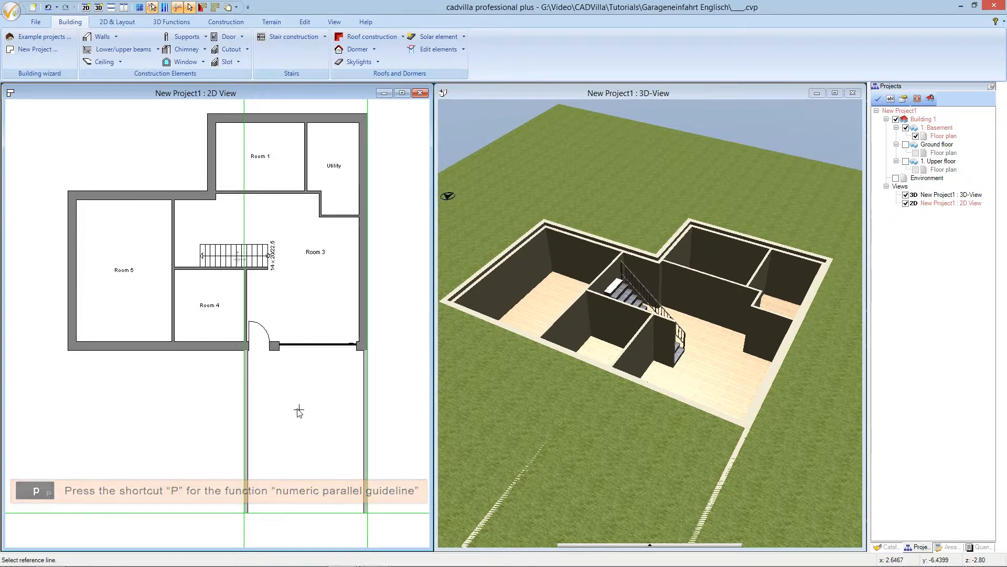
pyautogui.click(278, 351)
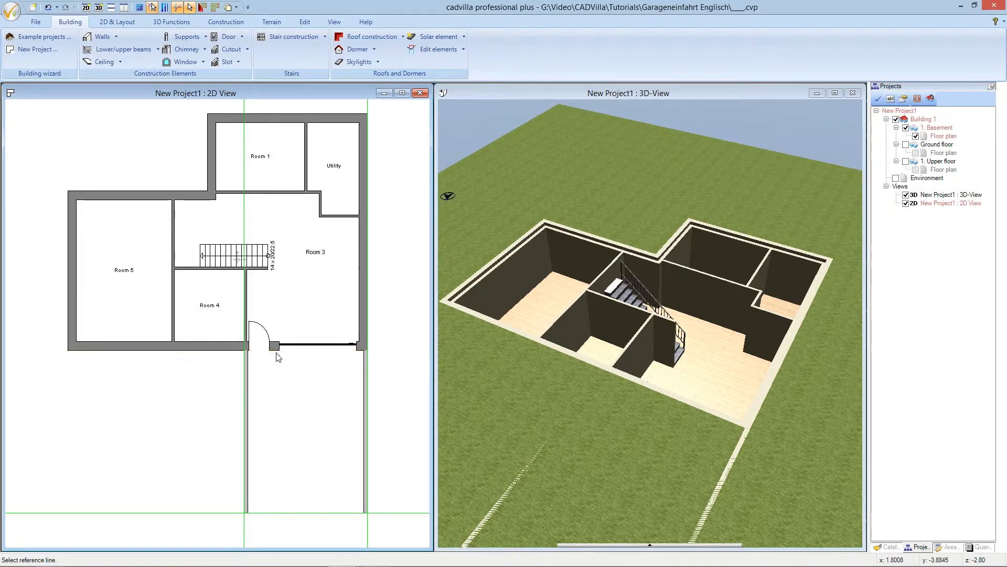
pyautogui.click(281, 386)
pyautogui.write('1')
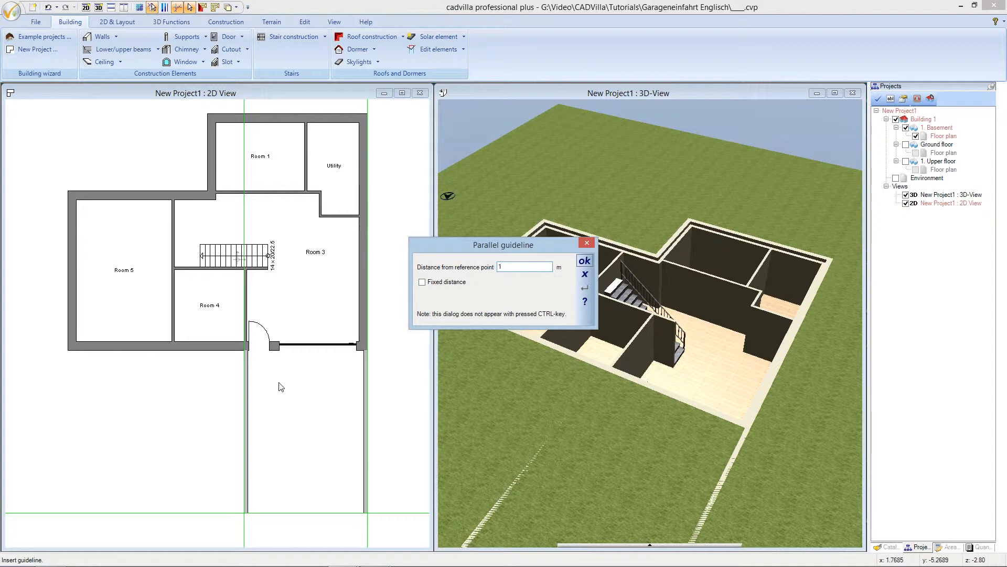
pyautogui.press('Return')
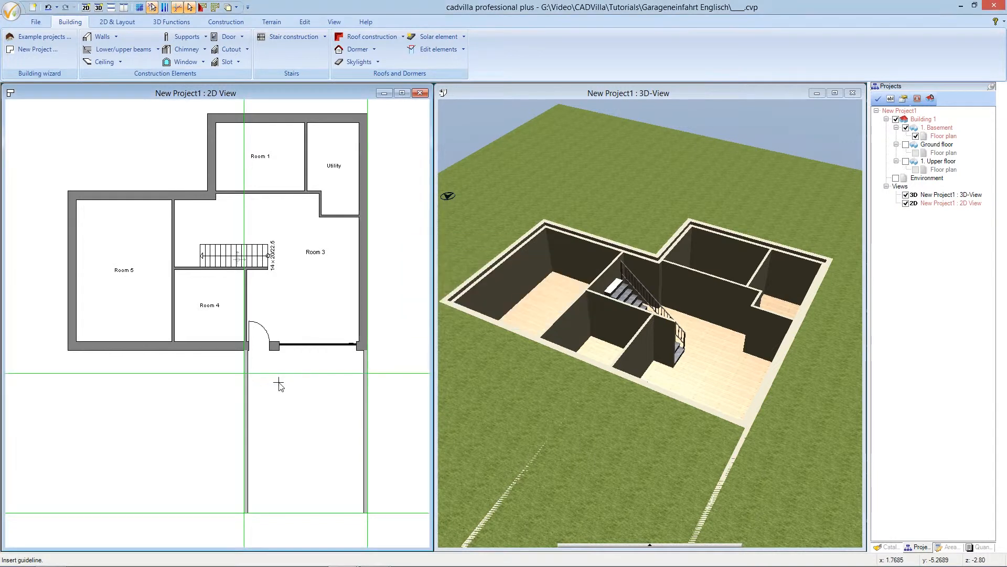
pyautogui.press('Escape')
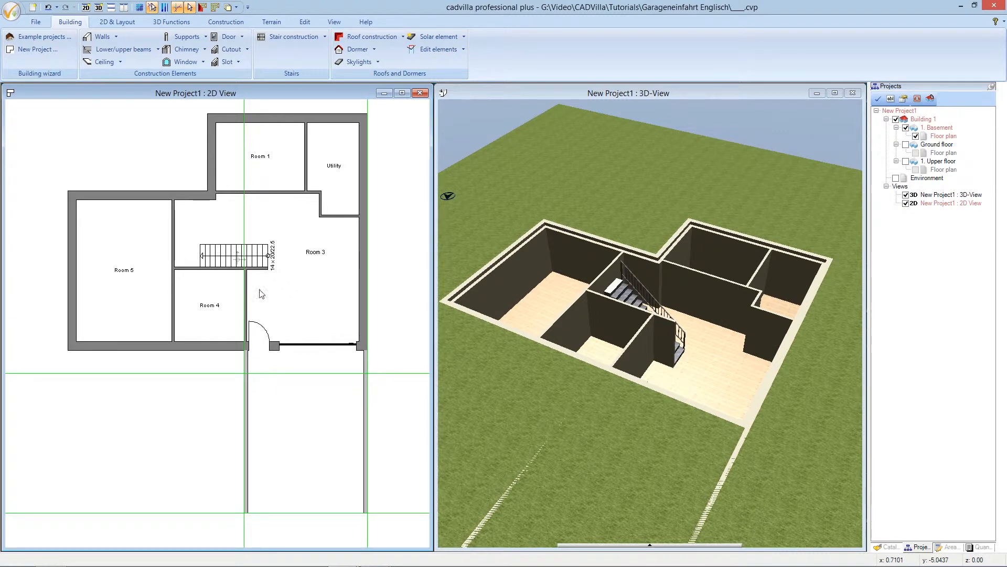
# Place a straight stair 6 m long along the wall beside the white door, from the 1 m to the 7 m guideline, with its reference point switched.
pyautogui.click(325, 37)
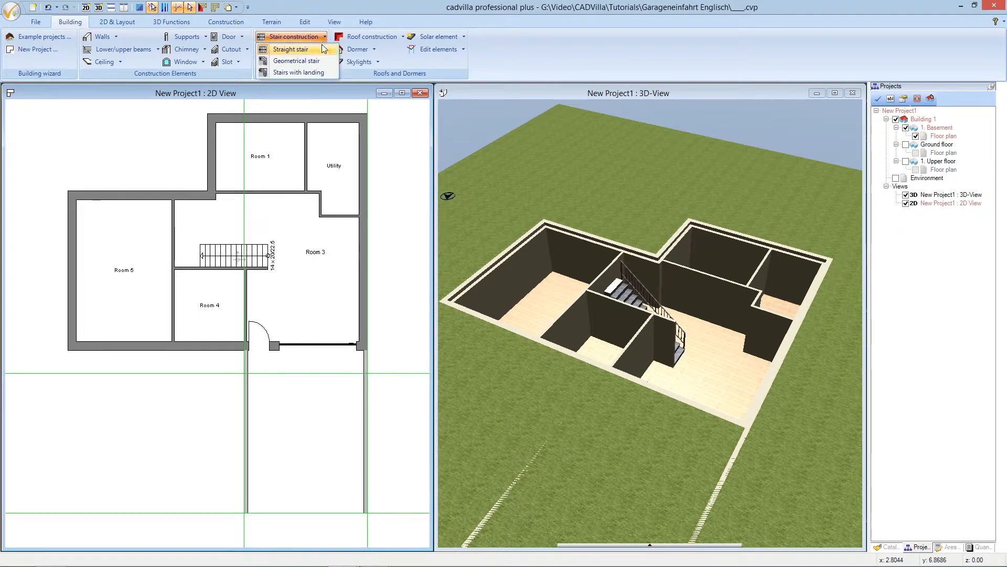
pyautogui.click(321, 49)
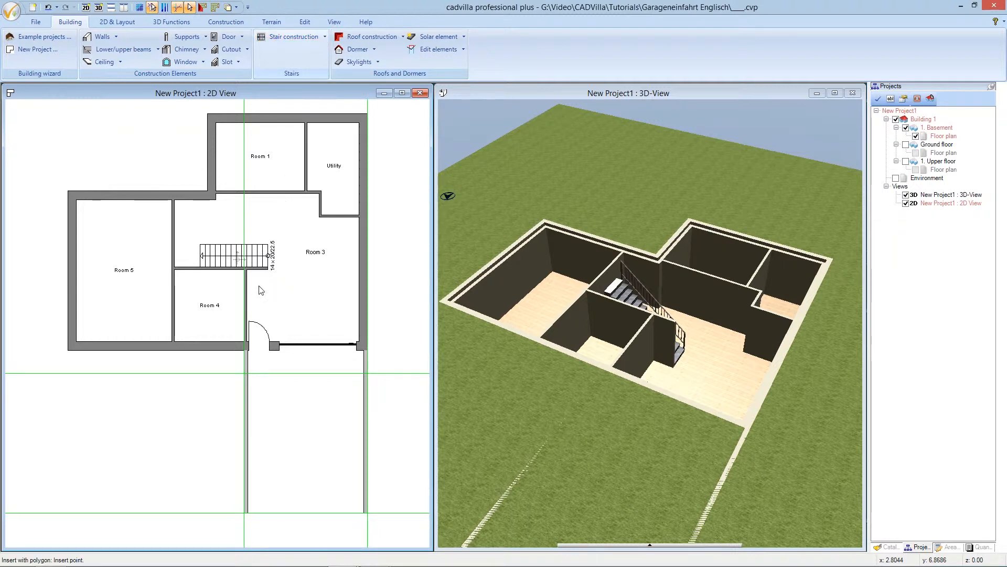
pyautogui.click(249, 375)
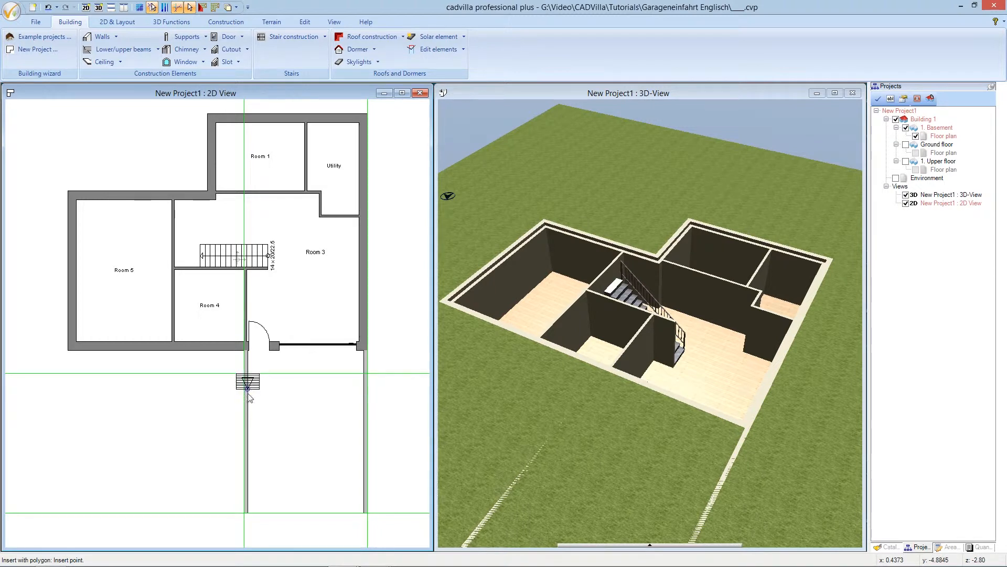
pyautogui.click(248, 449)
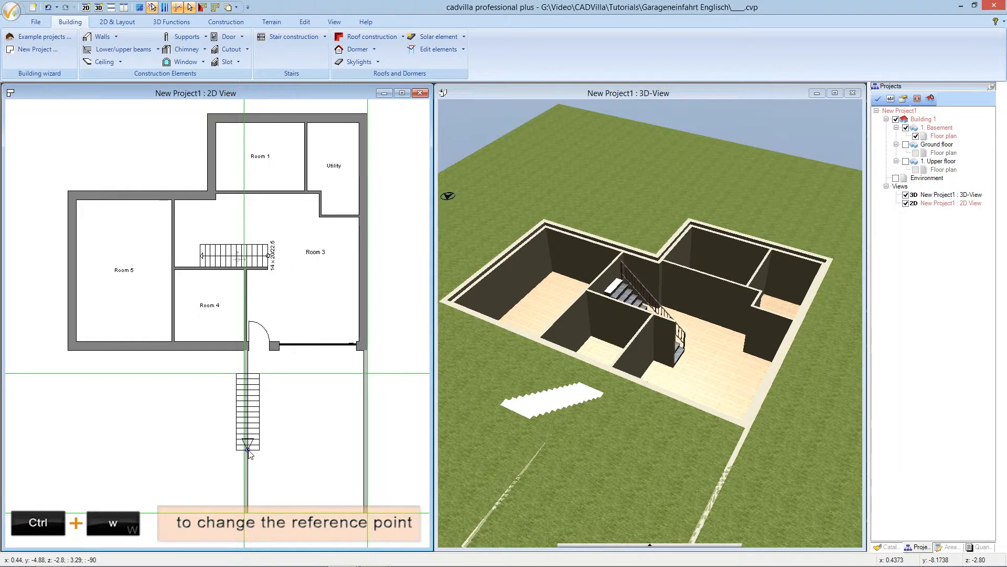
pyautogui.press('Escape')
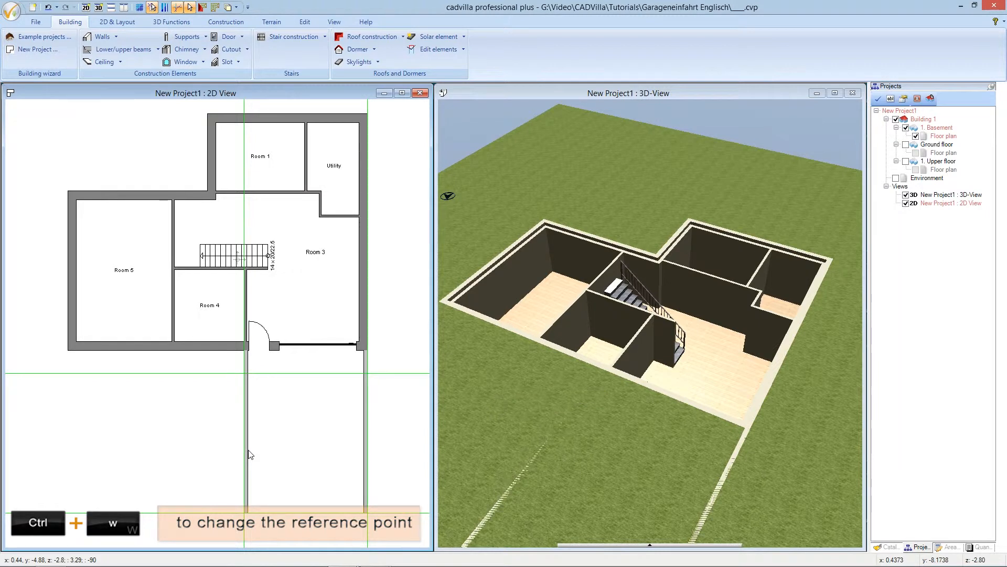
pyautogui.press('Escape')
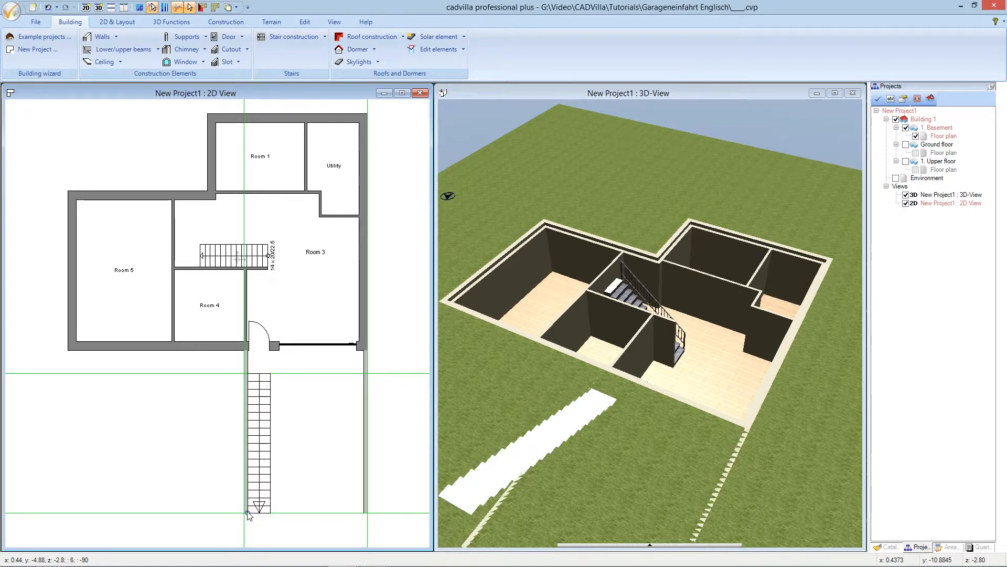
pyautogui.click(249, 514)
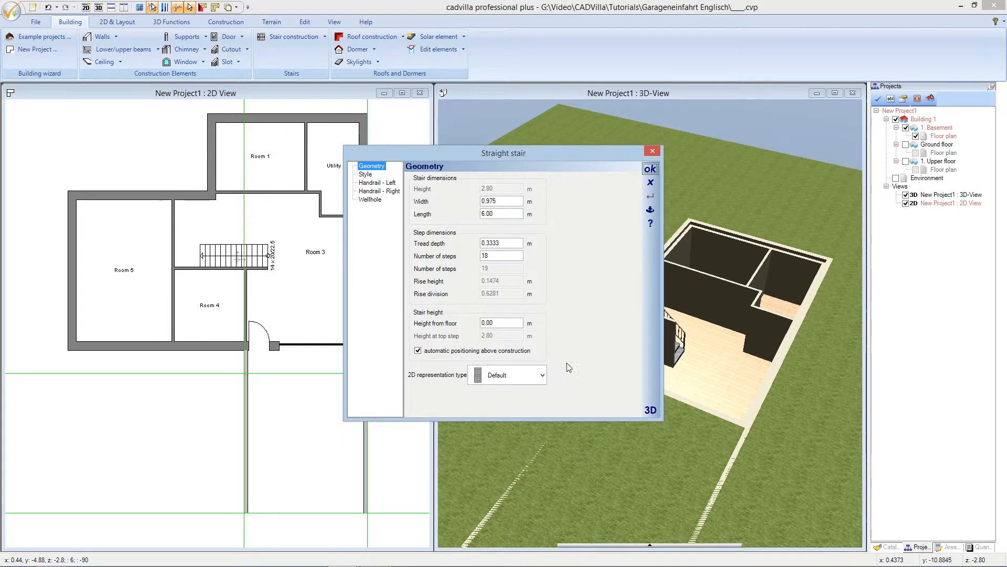
# Remove the straight stair's left and right handrails while viewing its 3D preview, accept the stair and end the stair tool.
pyautogui.click(650, 410)
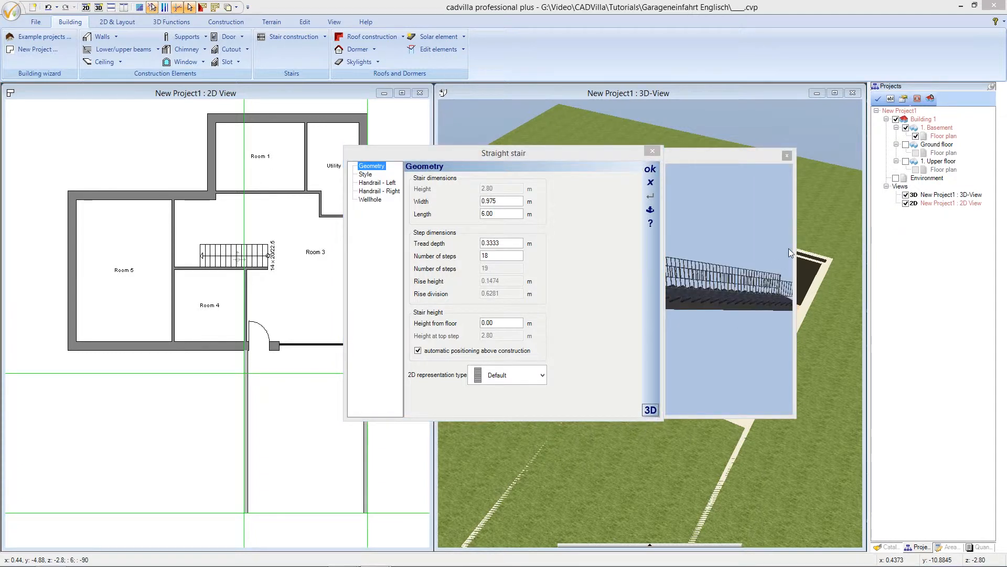
pyautogui.moveTo(795, 244); pyautogui.dragTo(860, 244)
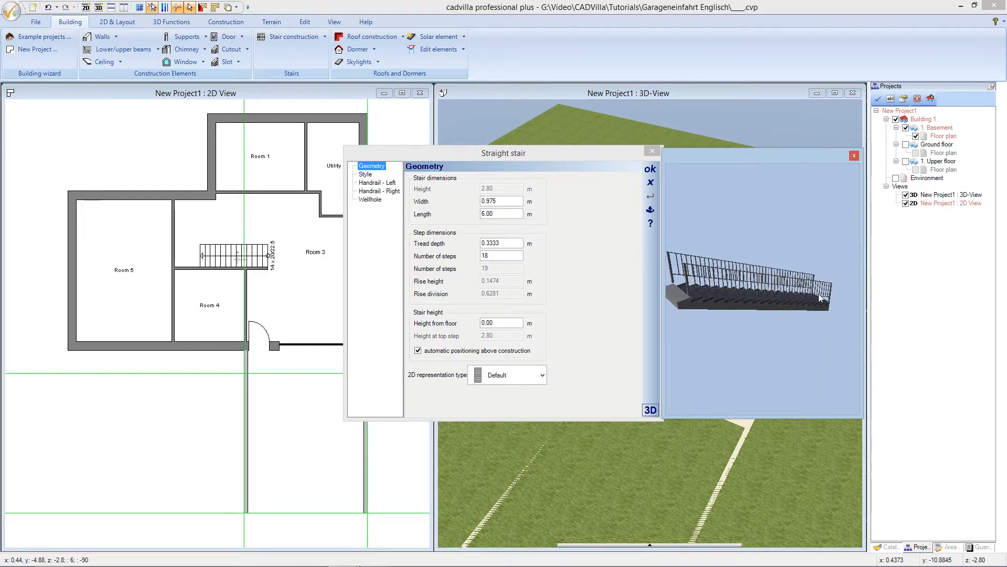
pyautogui.moveTo(778, 321); pyautogui.dragTo(704, 292)
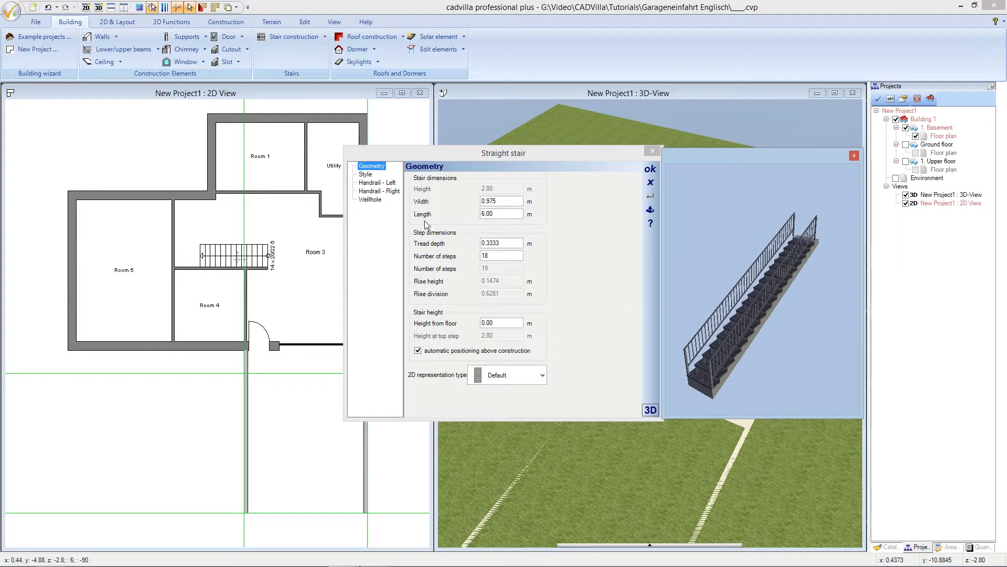
pyautogui.click(371, 183)
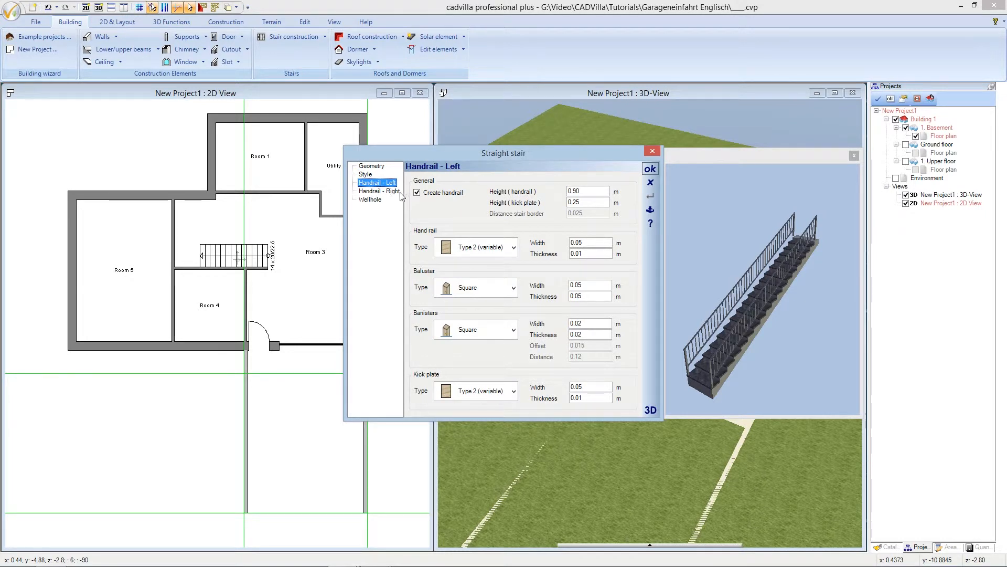
pyautogui.click(417, 193)
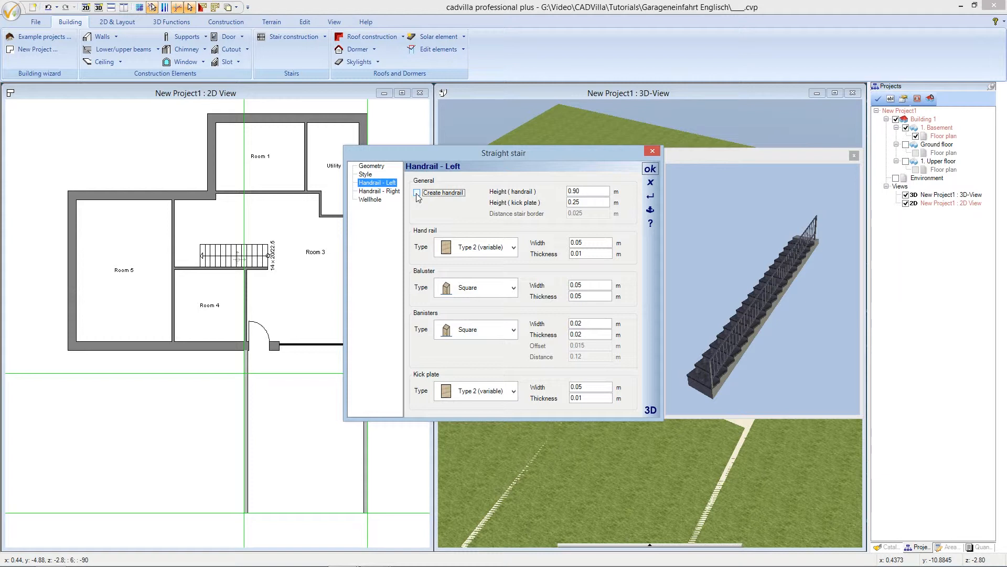
pyautogui.click(396, 192)
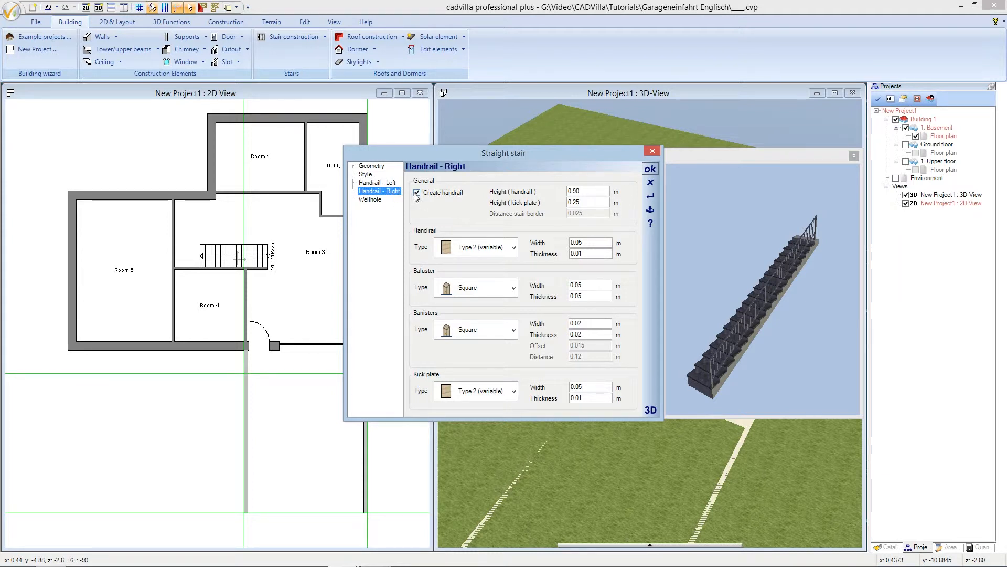
pyautogui.click(418, 193)
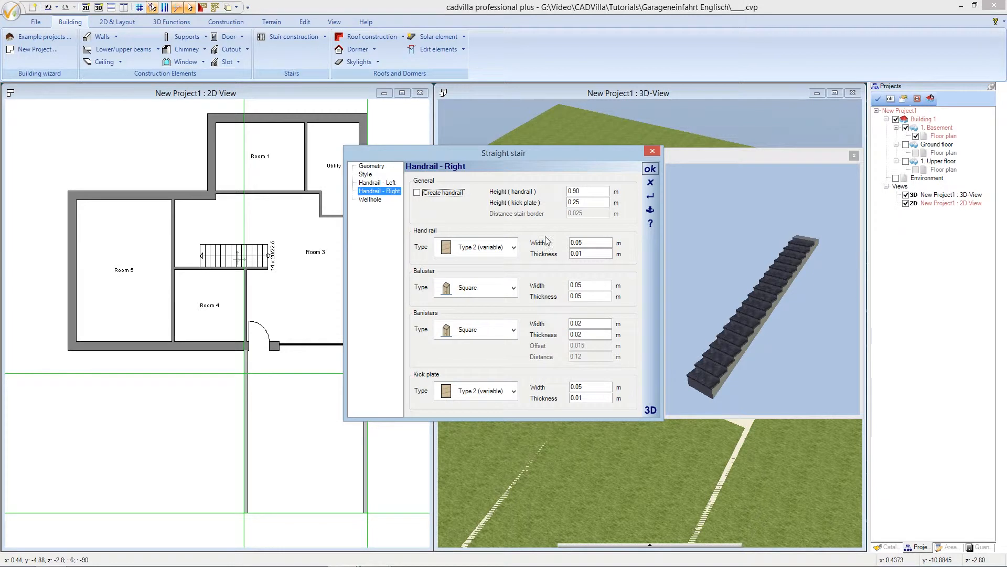
pyautogui.click(650, 169)
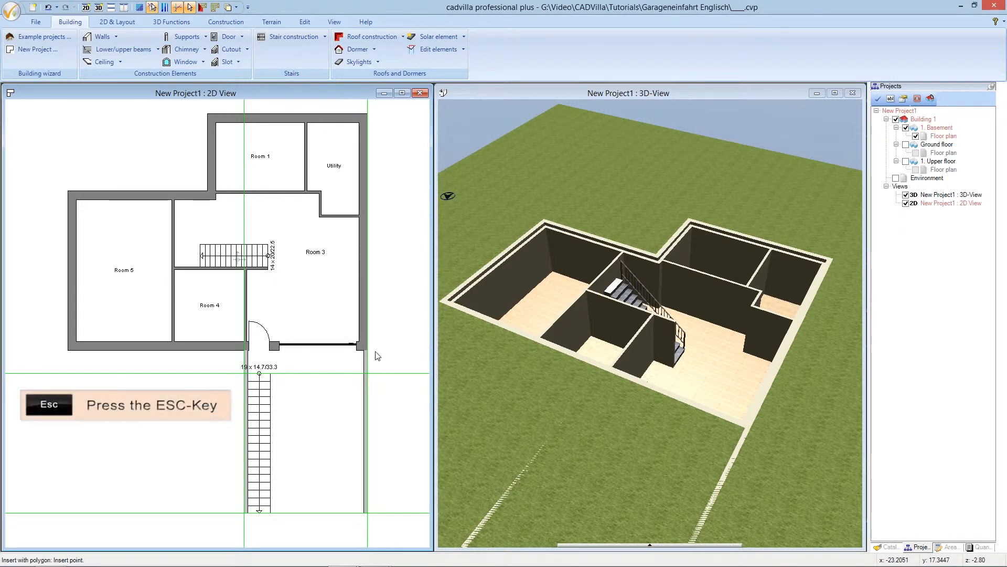
pyautogui.press('Escape')
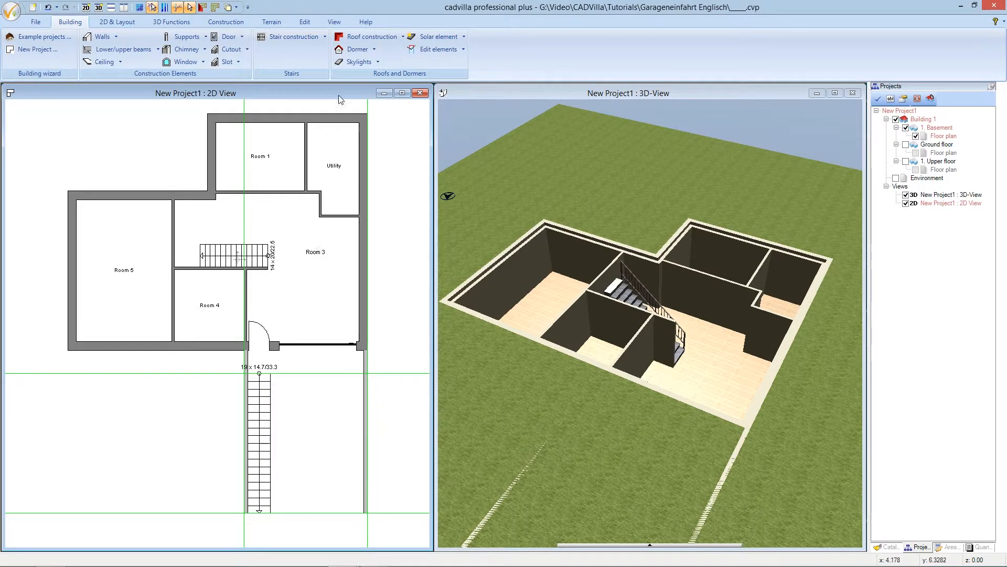
# Create a section view along the garage-side outdoor wall, from beyond the 7 m guideline into Room 3, looking toward the stair, and enlarge its window.
pyautogui.click(334, 23)
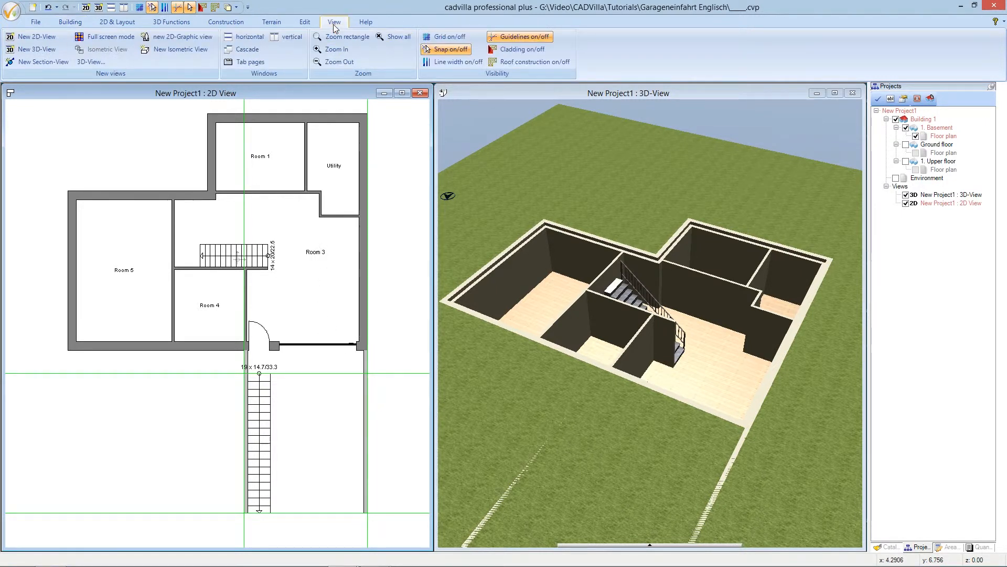
pyautogui.click(64, 65)
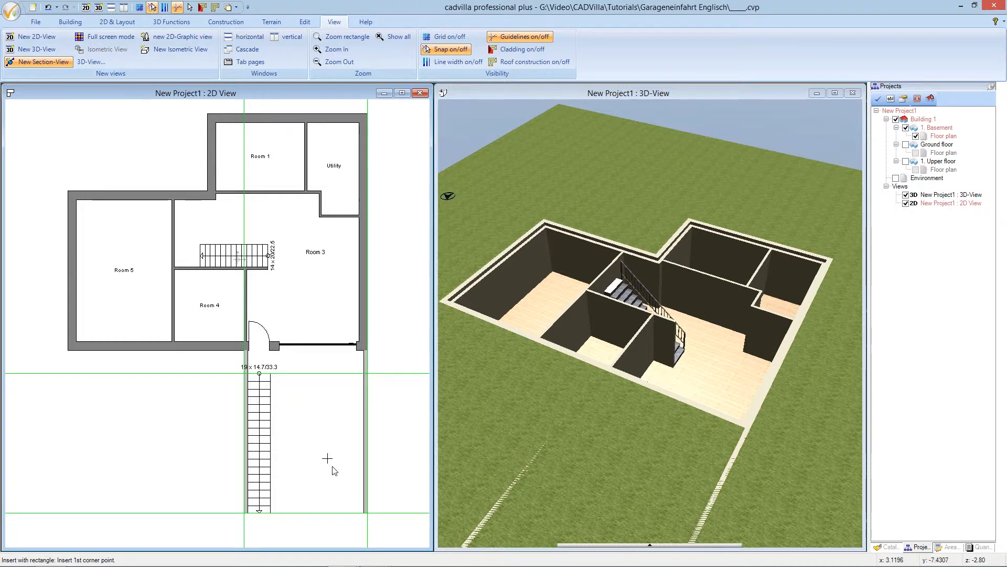
pyautogui.click(367, 519)
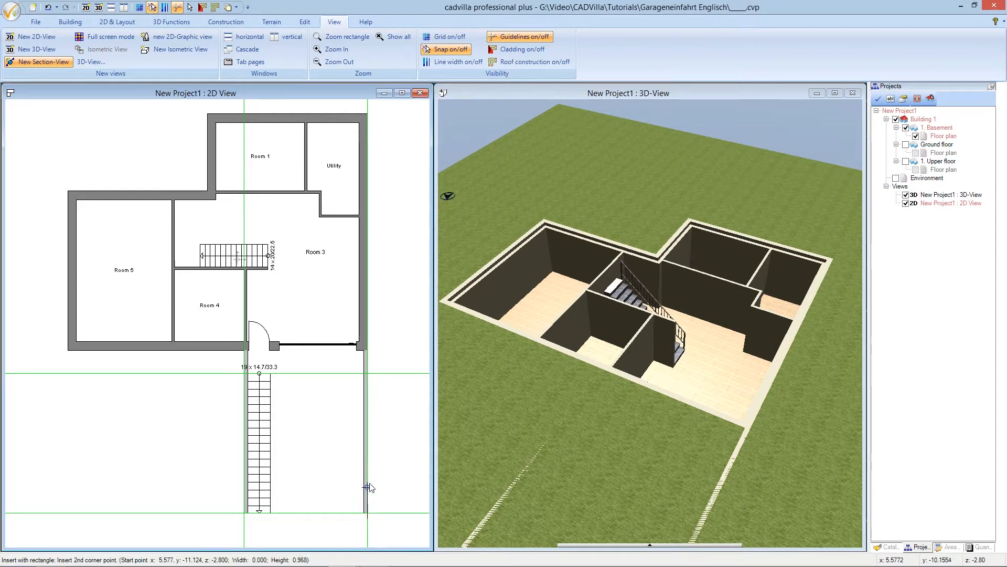
pyautogui.click(360, 322)
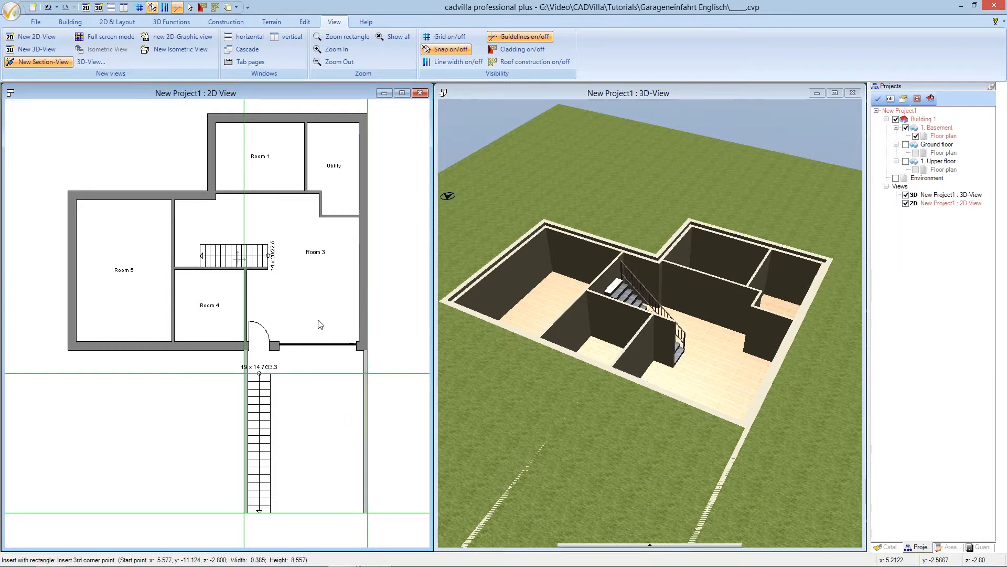
pyautogui.click(251, 320)
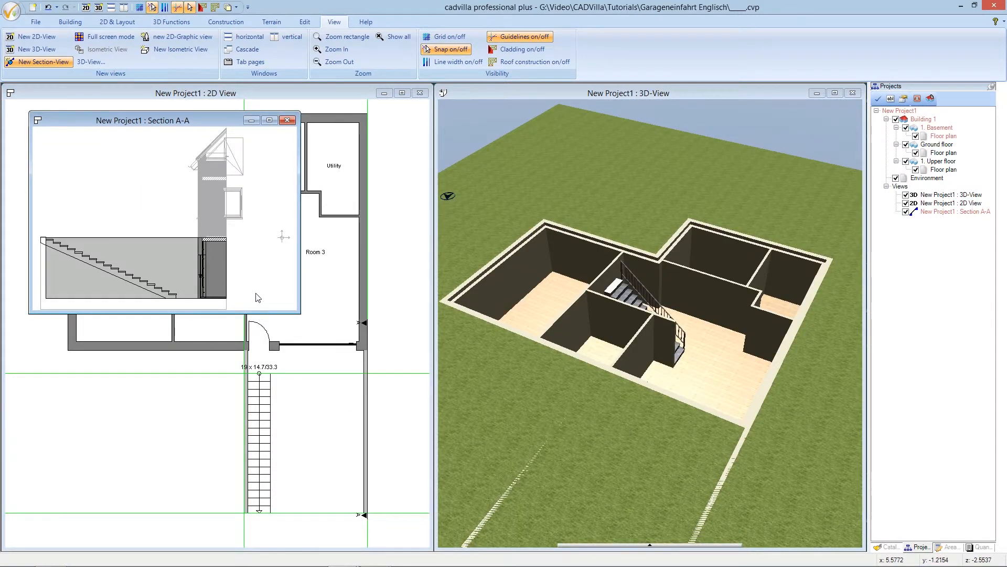
pyautogui.moveTo(212, 121); pyautogui.dragTo(228, 139)
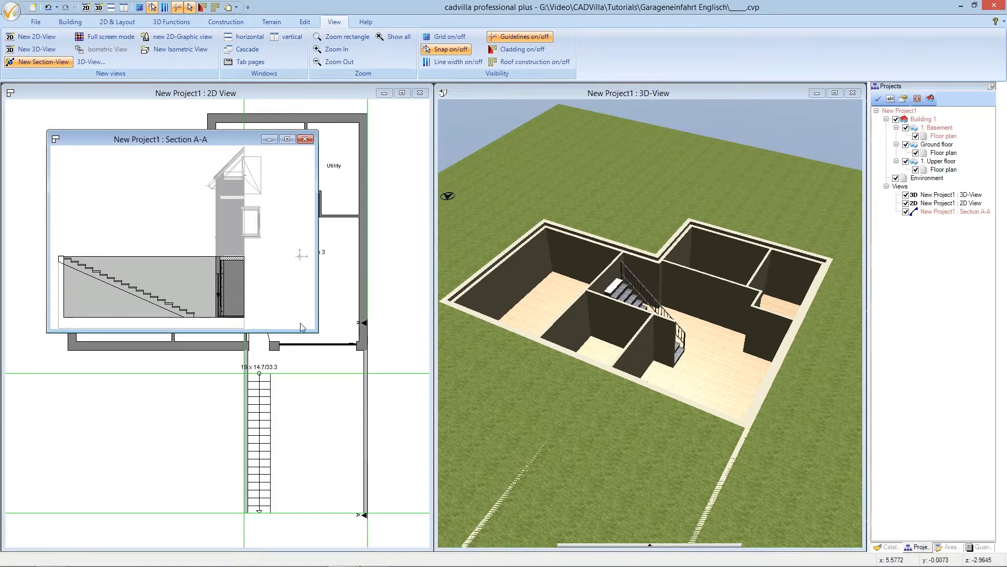
pyautogui.moveTo(313, 329); pyautogui.dragTo(410, 405)
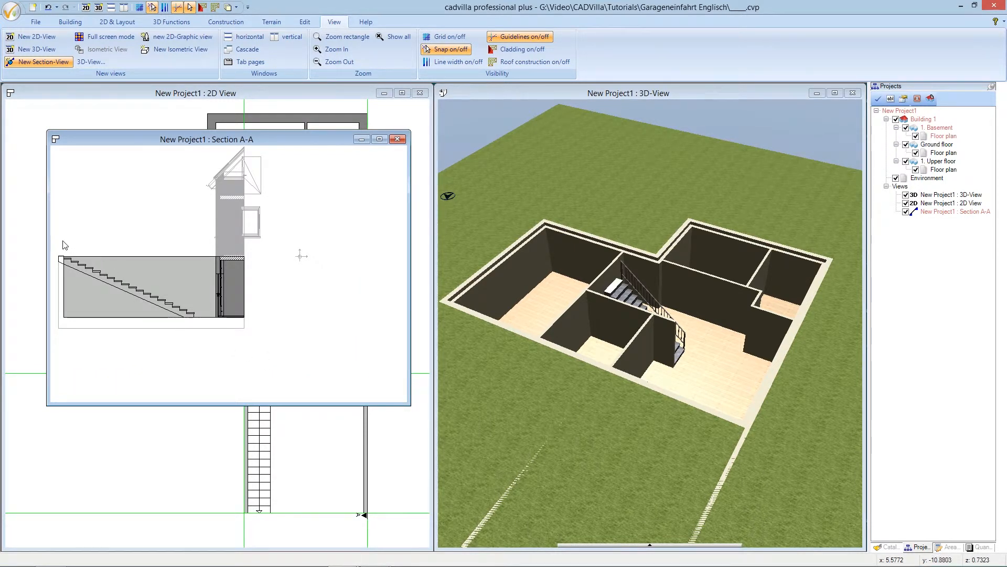
# Insert a horizontal parallel guideline 0.5 m above the top edge of the outdoor wall in Section A-A and leave the guideline tool.
pyautogui.scroll(1, 220, 256)
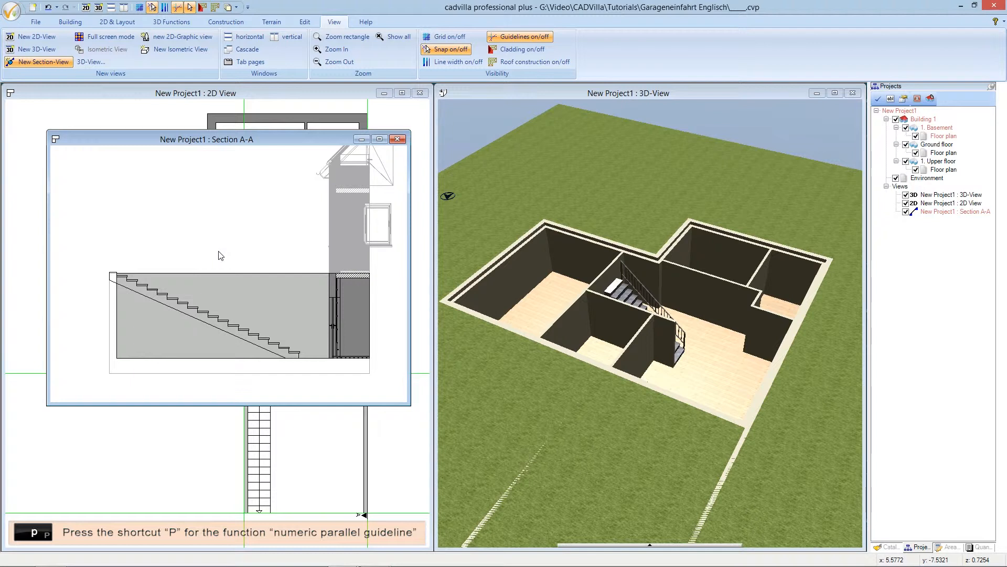
pyautogui.press('p')
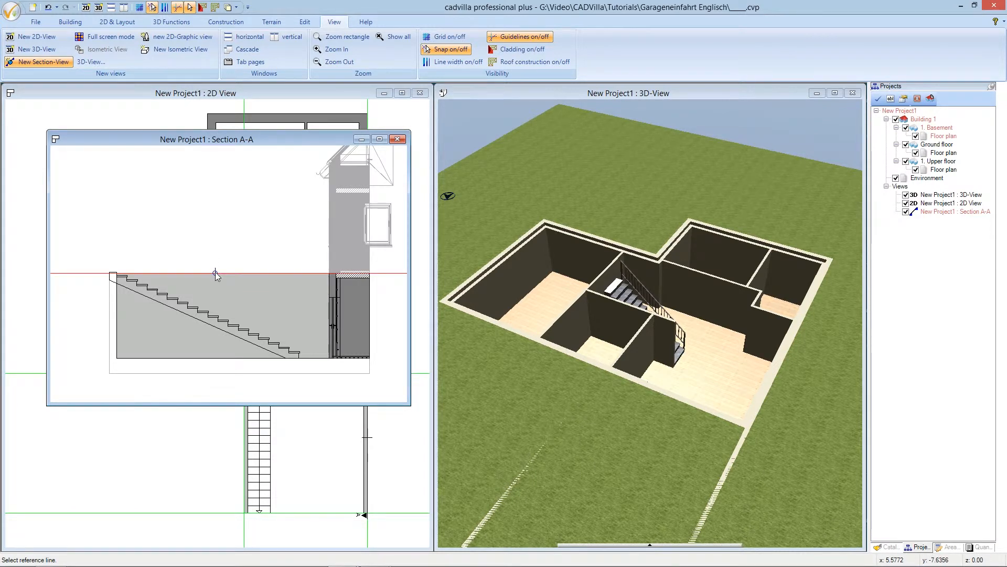
pyautogui.click(215, 272)
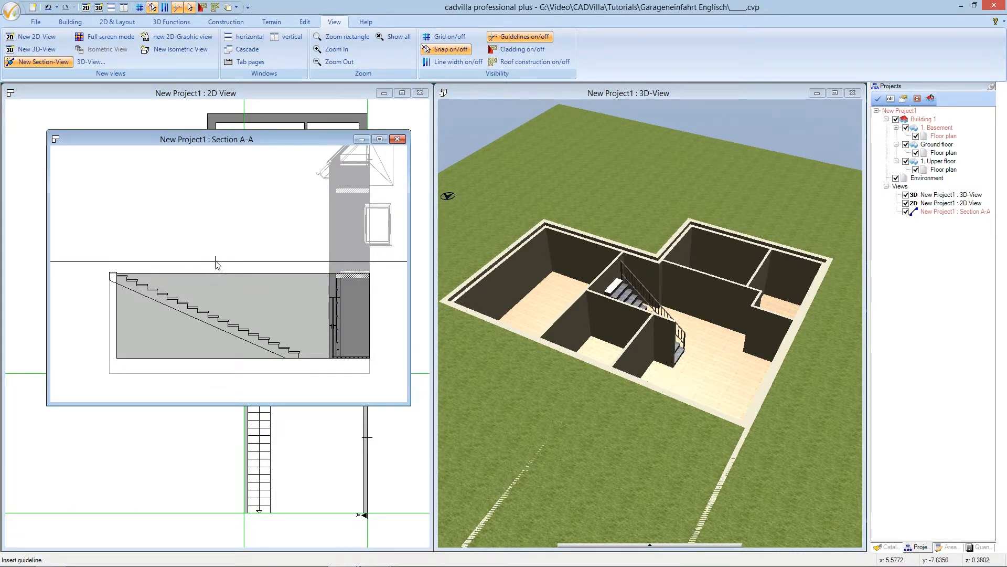
pyautogui.click(215, 259)
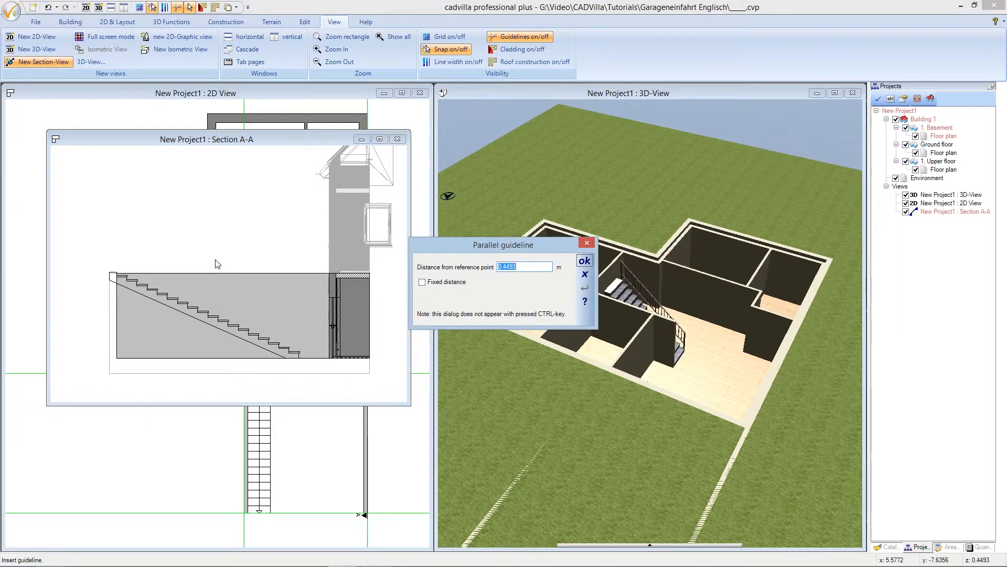
pyautogui.write('0,5')
pyautogui.press('Return')
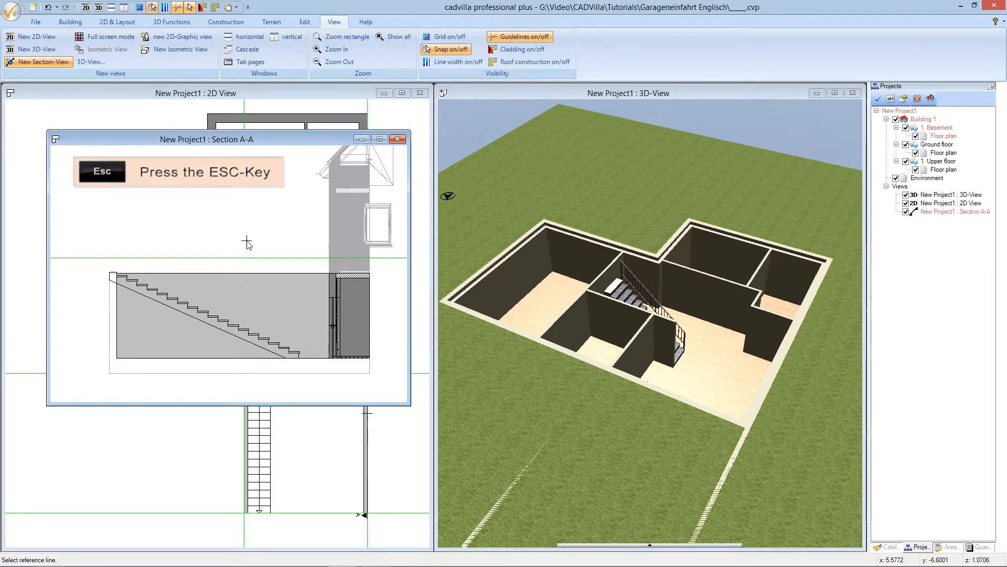
pyautogui.press('Escape')
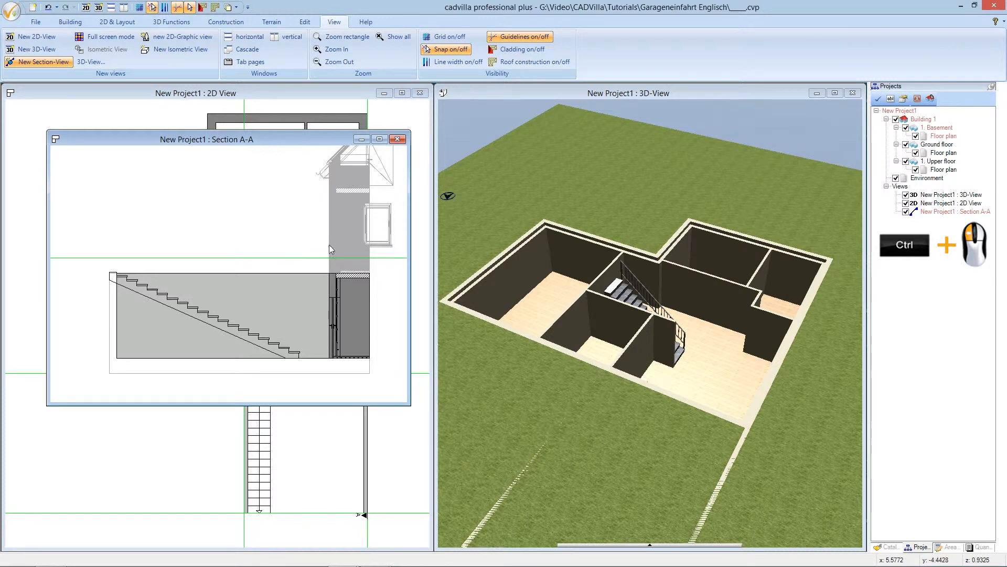
# Make Environment the active layer while keeping all building floors visible in Section A-A, and place the section window over the 3D view.
pyautogui.keyDown('ctrl'); pyautogui.click(926, 178); pyautogui.keyUp('ctrl')
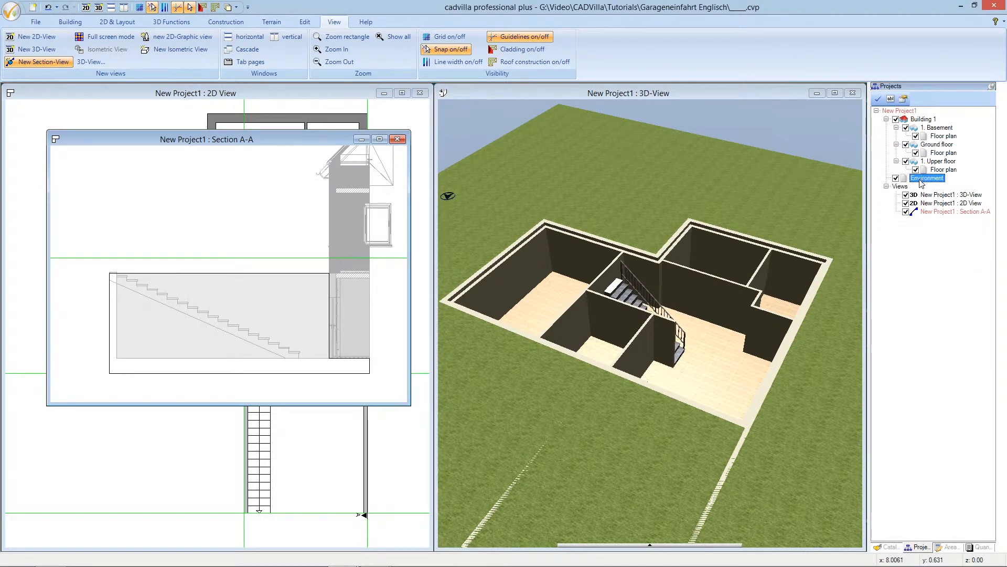
pyautogui.click(700, 242)
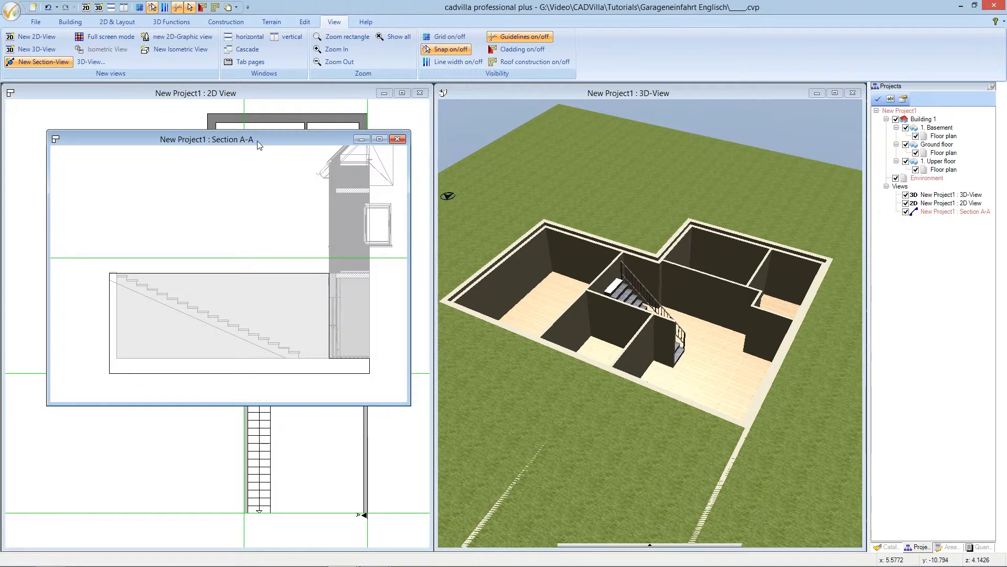
pyautogui.moveTo(258, 144); pyautogui.dragTo(655, 141)
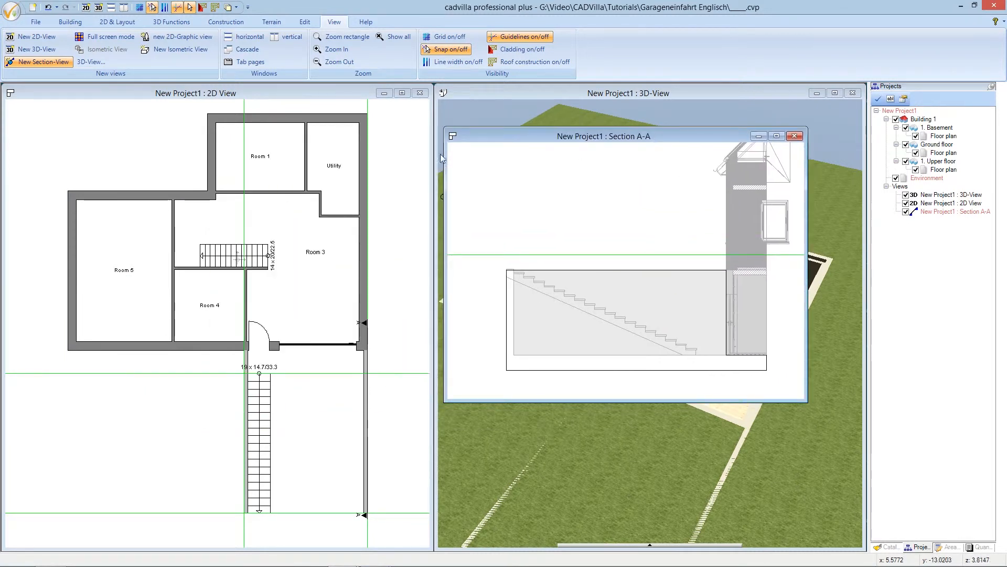
# Measure the horizontal distance across the driveway from the stair-side wall to the opposite outdoor wall in the 2D view, and leave the Distance function.
pyautogui.click(334, 92)
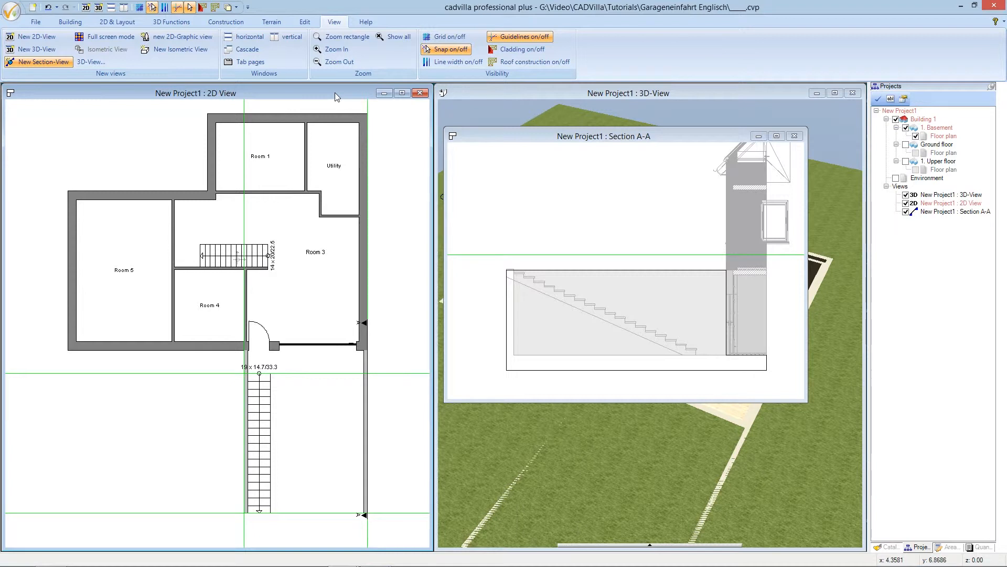
pyautogui.press('d')
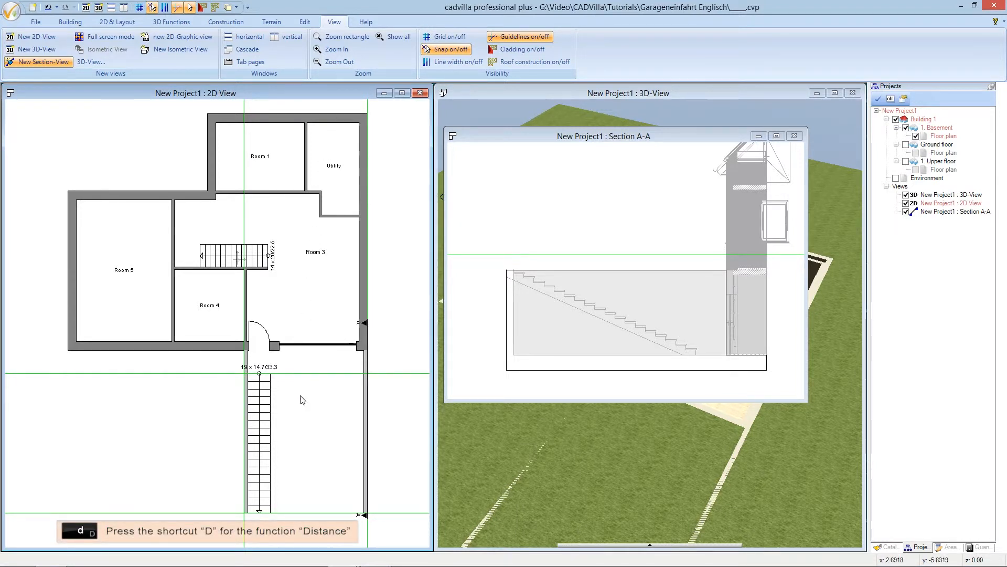
pyautogui.press('d')
pyautogui.click(244, 404)
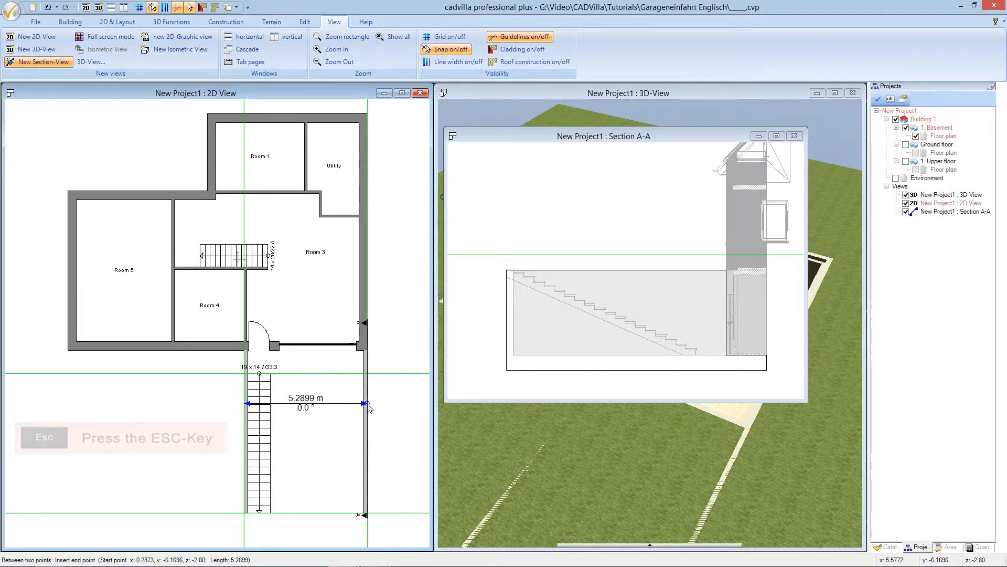
pyautogui.press('Escape')
pyautogui.press('Escape')
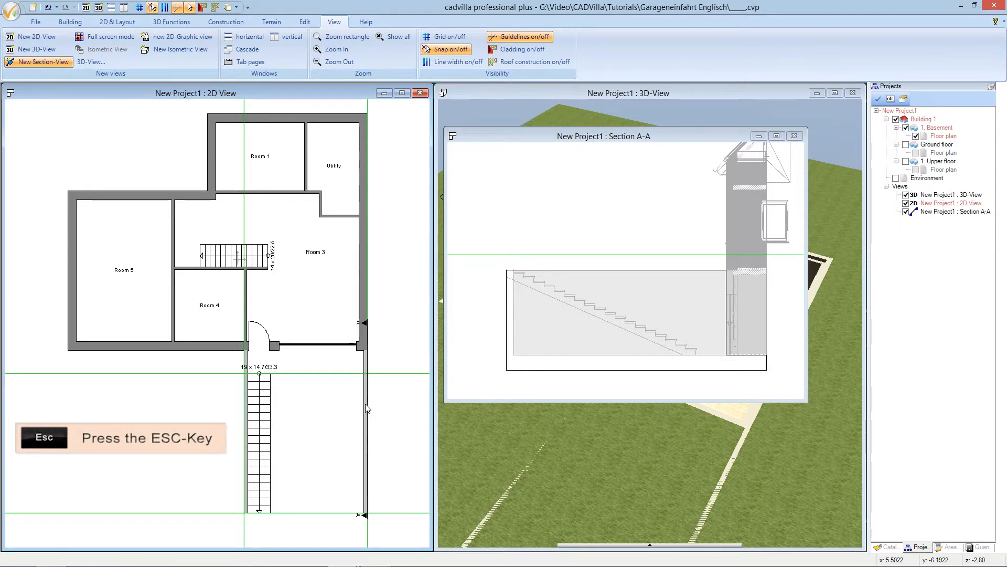
# Start an Extrude solid inserted with a polygon on the outdoor wall's surface in Section A-A, and set its height to 5.20 m.
pyautogui.moveTo(526, 139); pyautogui.dragTo(151, 120)
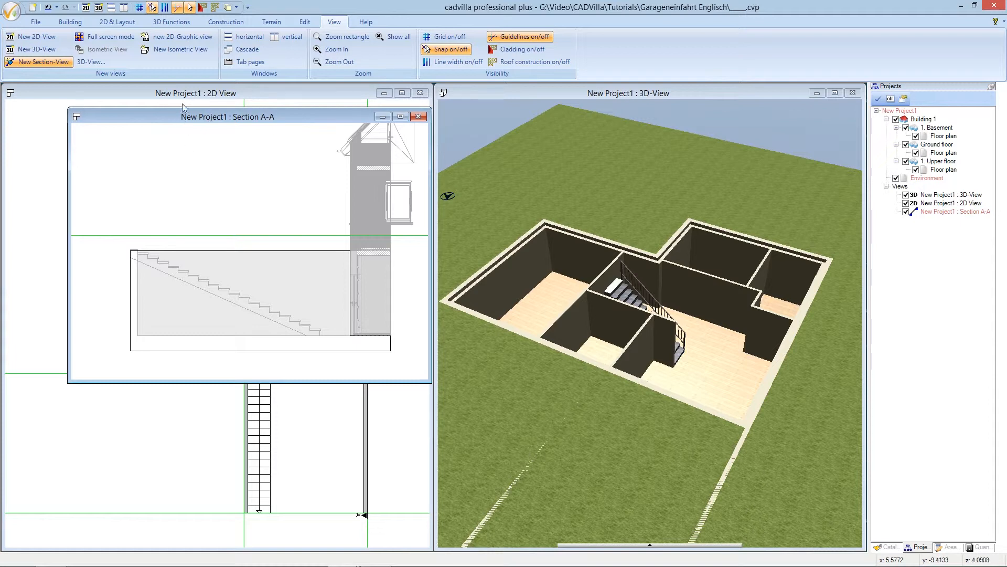
pyautogui.click(216, 23)
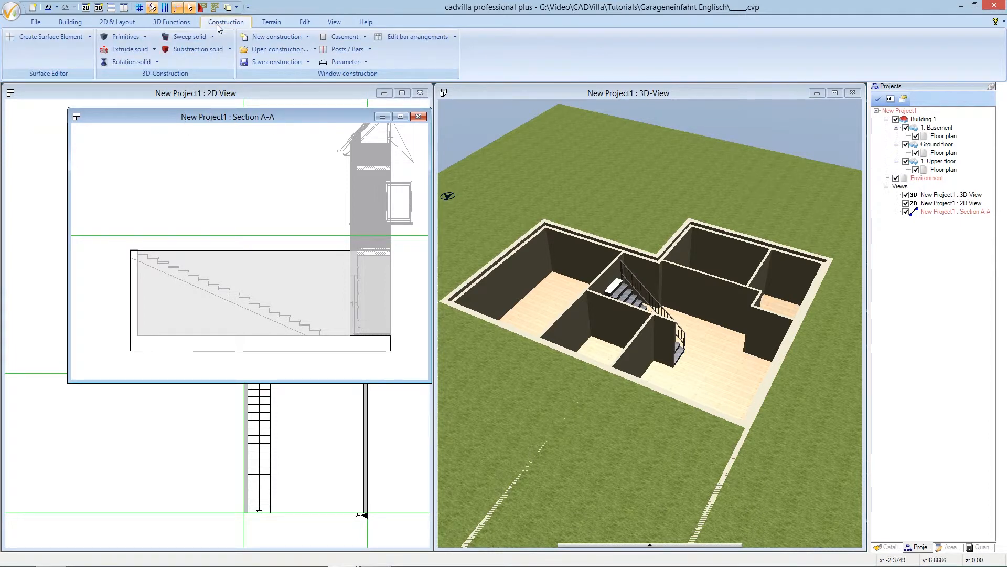
pyautogui.click(155, 49)
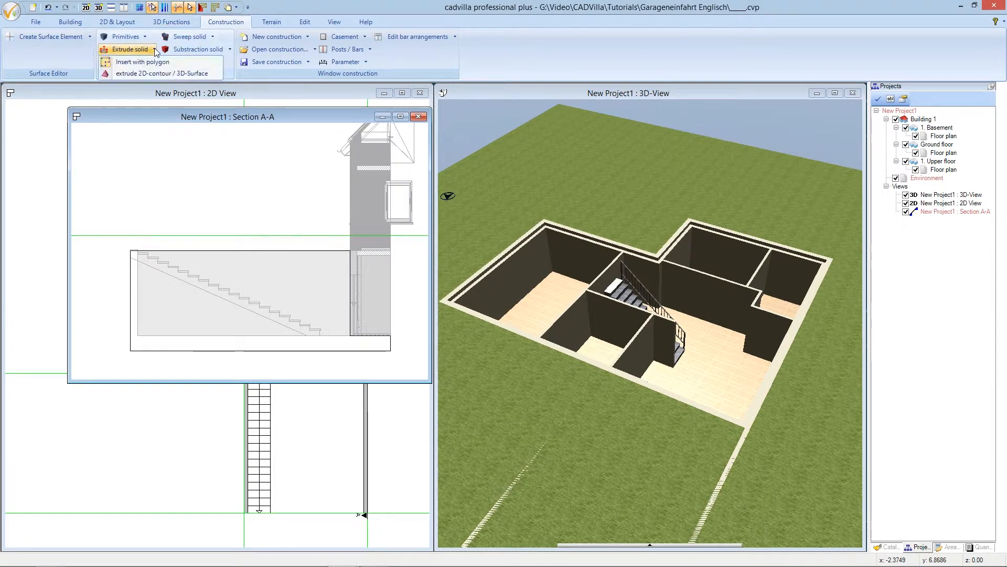
pyautogui.click(178, 62)
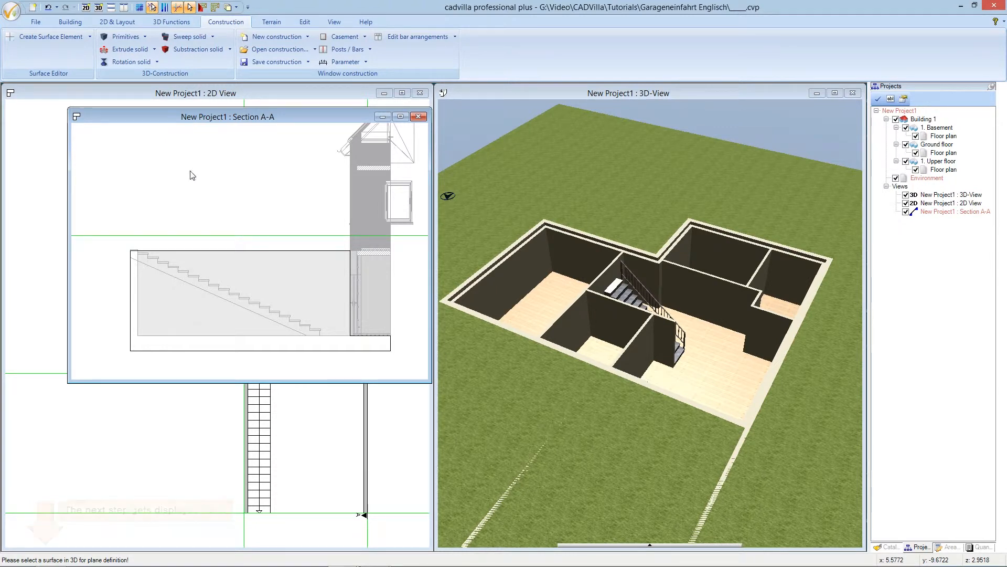
pyautogui.click(213, 258)
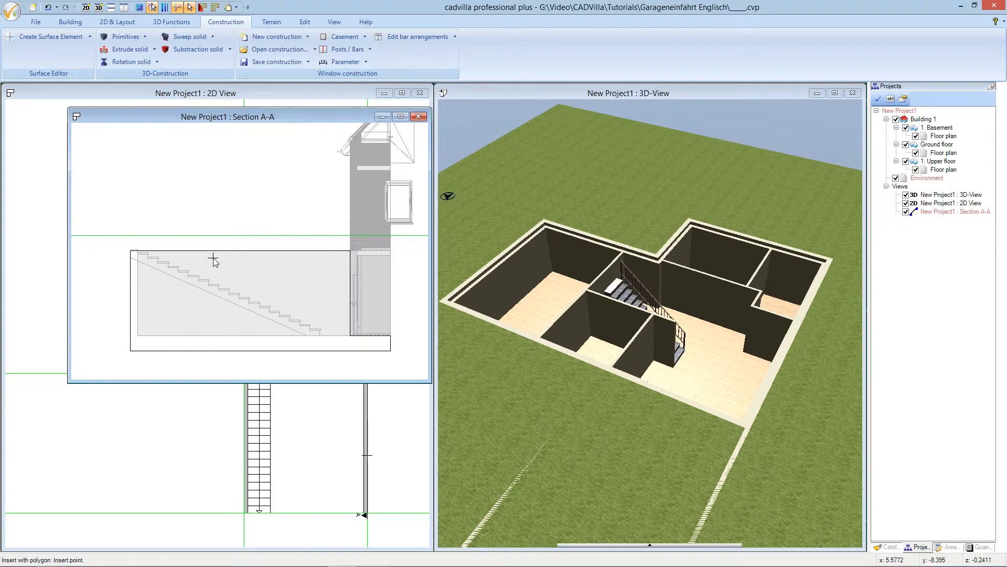
pyautogui.rightClick(189, 213)
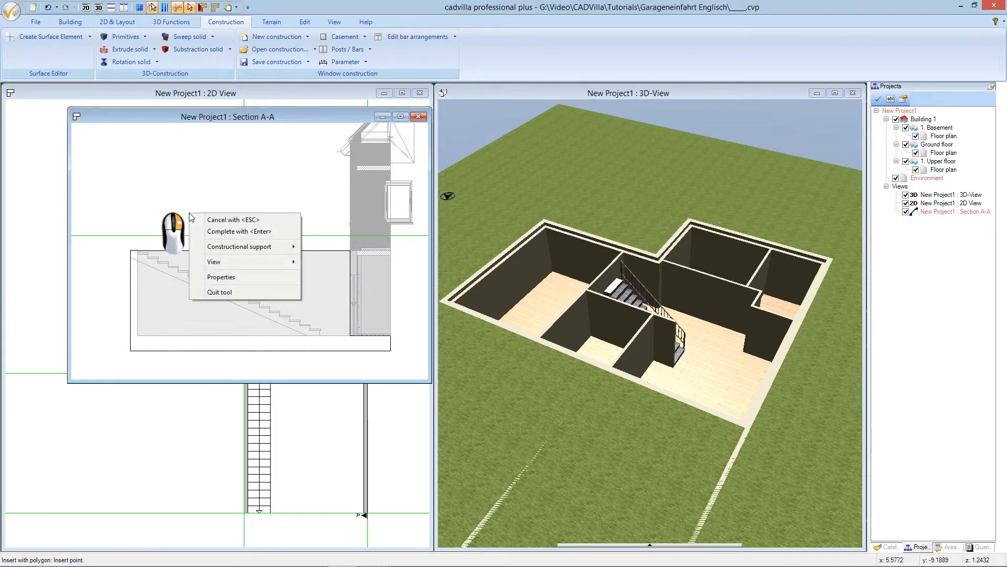
pyautogui.click(247, 277)
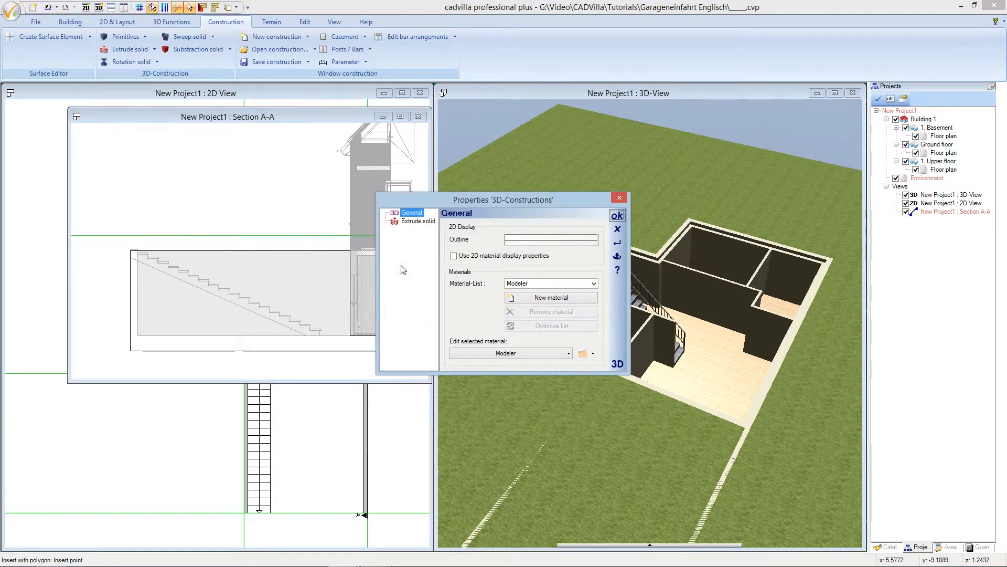
pyautogui.click(428, 223)
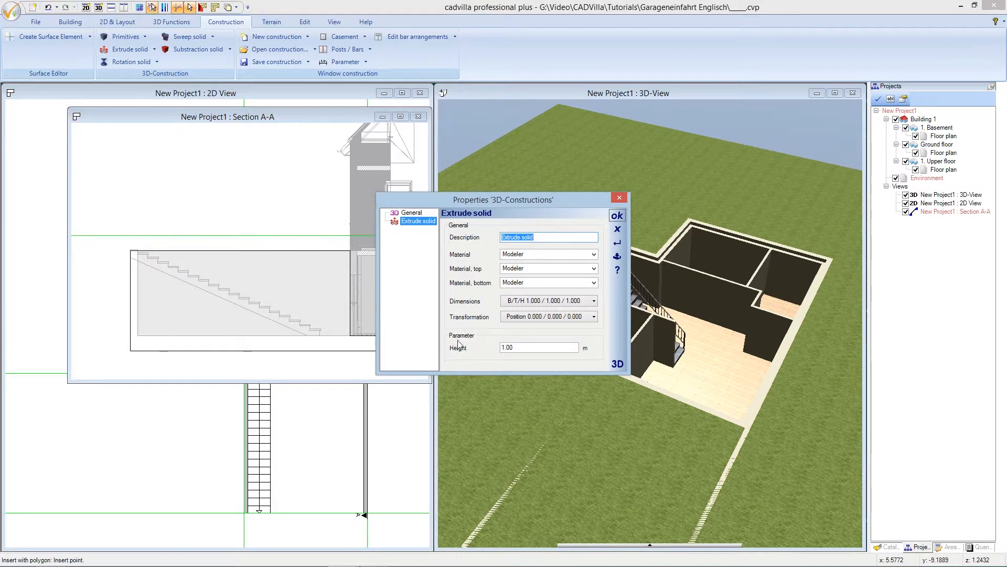
pyautogui.moveTo(513, 347); pyautogui.dragTo(493, 345)
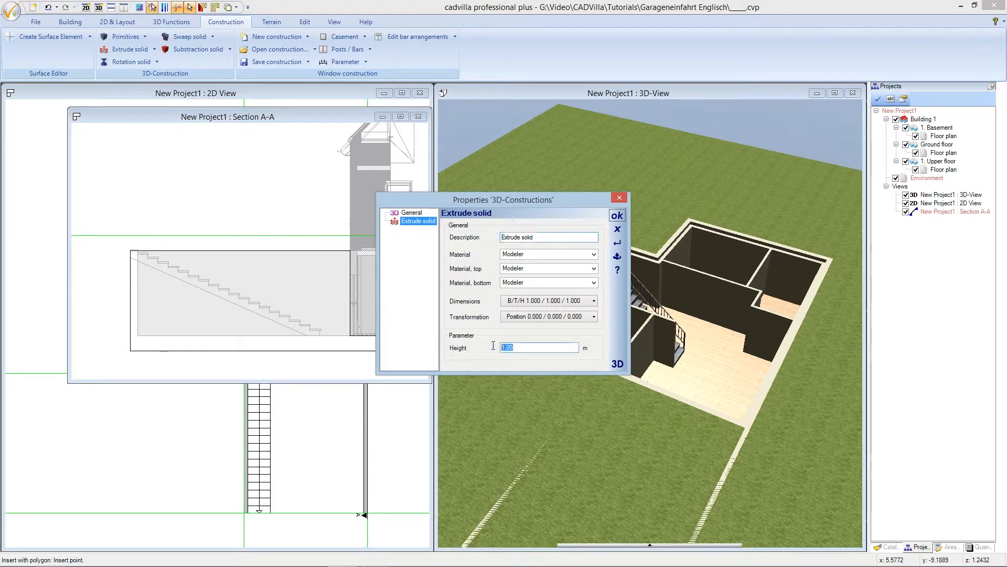
pyautogui.write('5.')
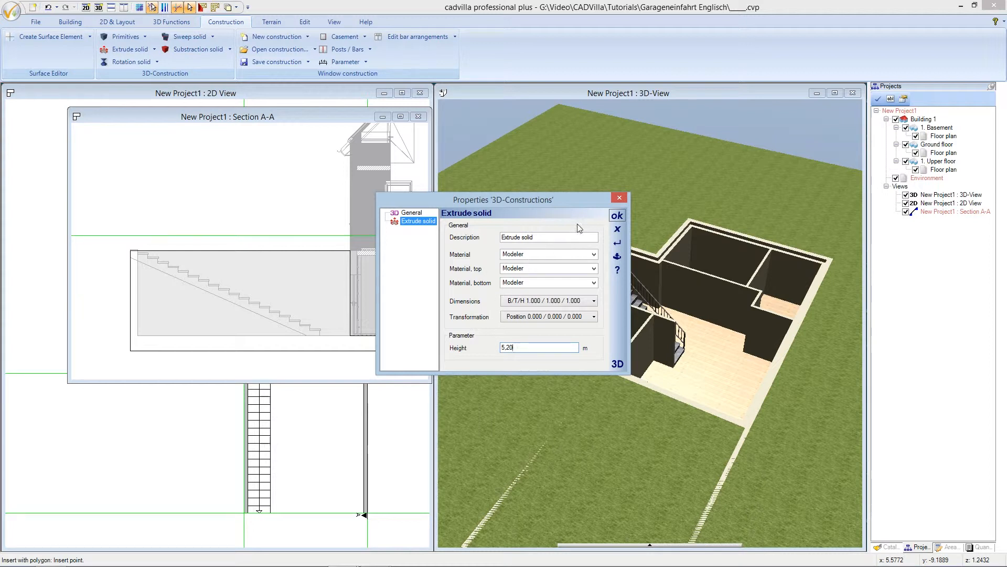
pyautogui.click(617, 215)
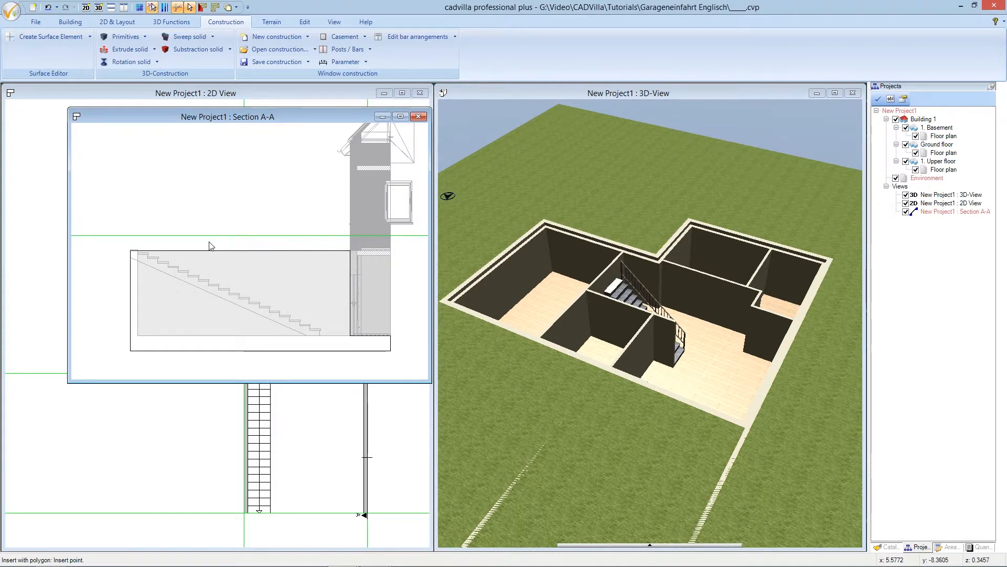
# Outline the driveway solid from the wall's outer top corner down the stair slope, along the floor into the house wall, up to and back along the guideline.
pyautogui.scroll(1, 201, 247)
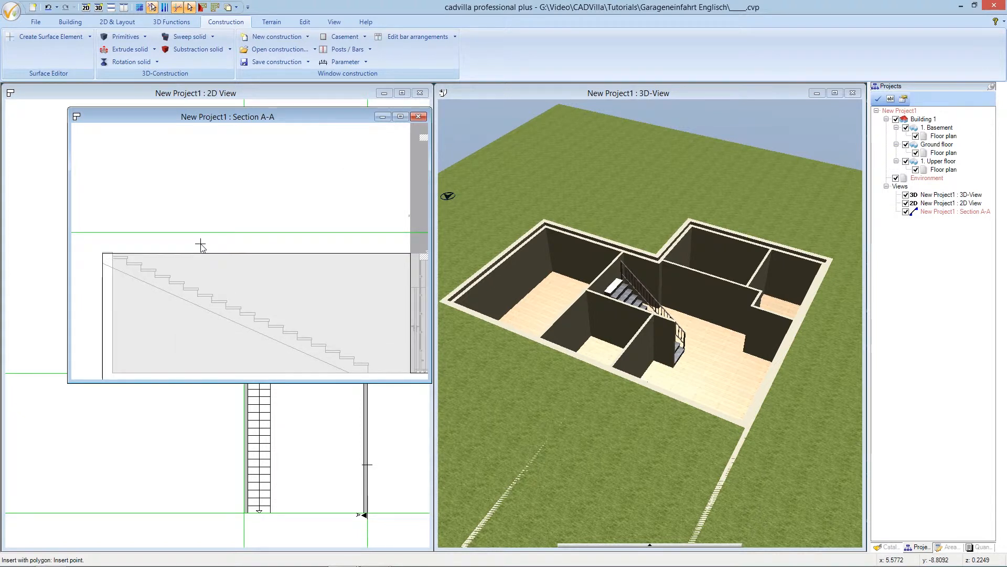
pyautogui.click(107, 256)
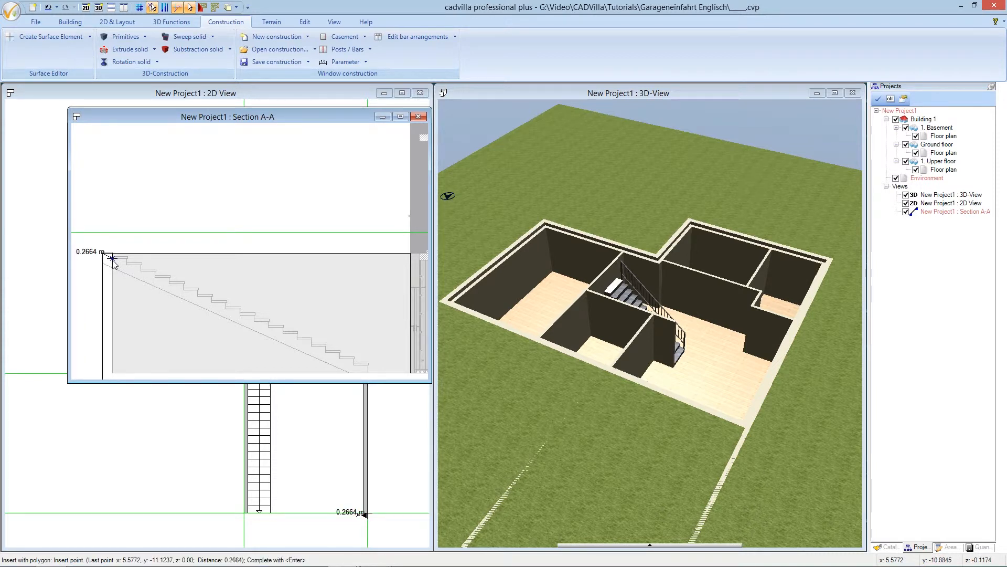
pyautogui.click(112, 261)
pyautogui.scroll(-2, 113, 261)
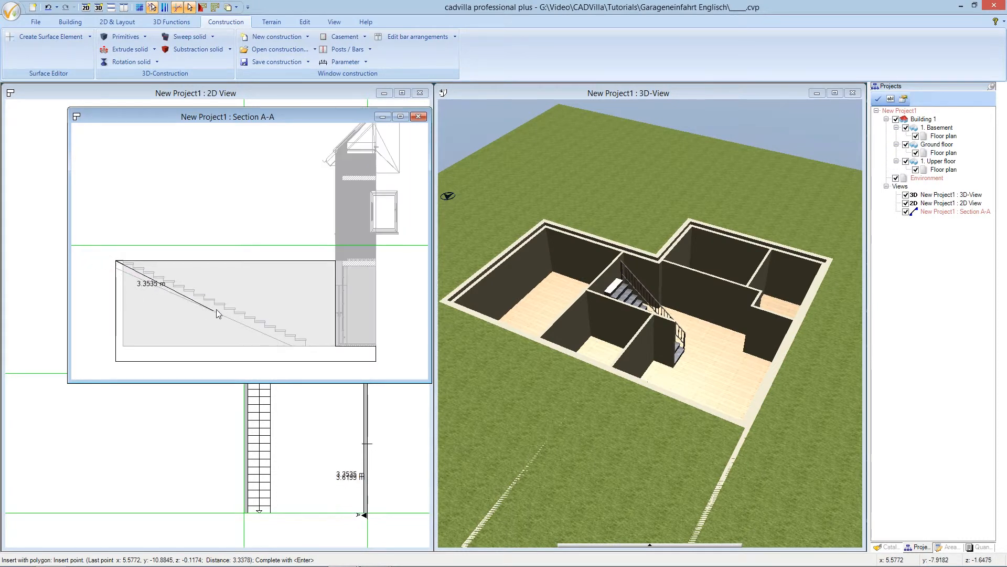
pyautogui.click(305, 347)
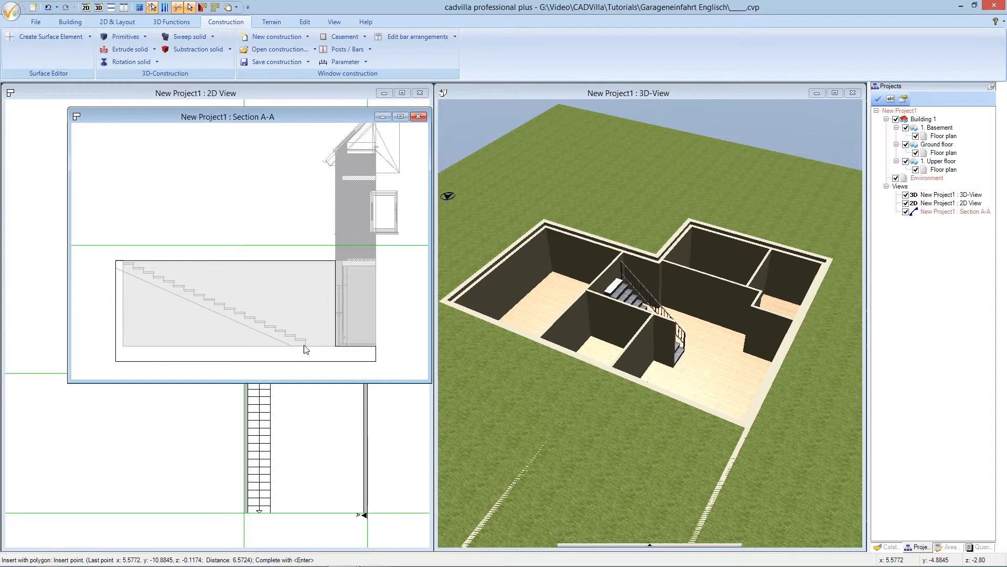
pyautogui.click(347, 345)
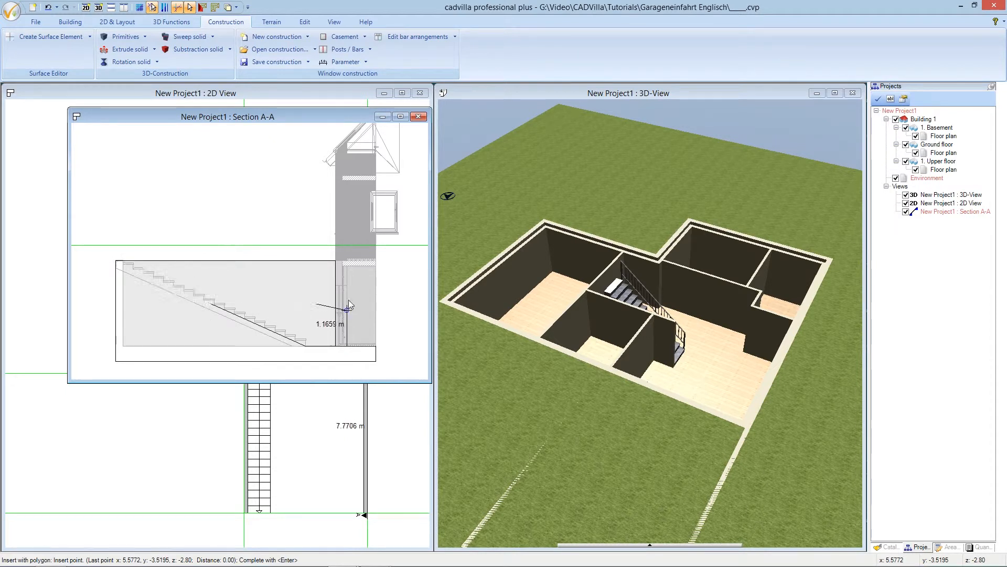
pyautogui.click(348, 246)
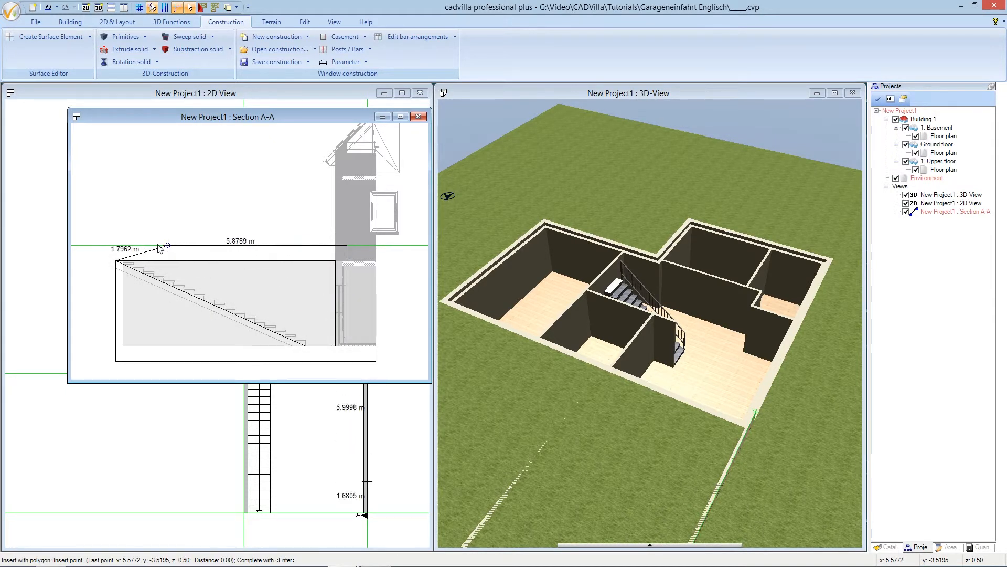
pyautogui.click(116, 245)
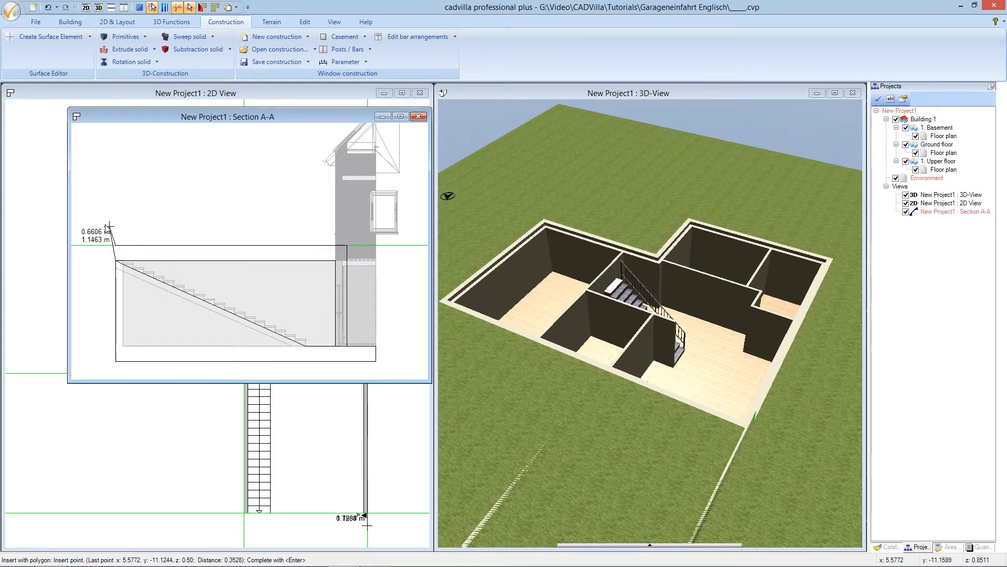
pyautogui.rightClick(99, 224)
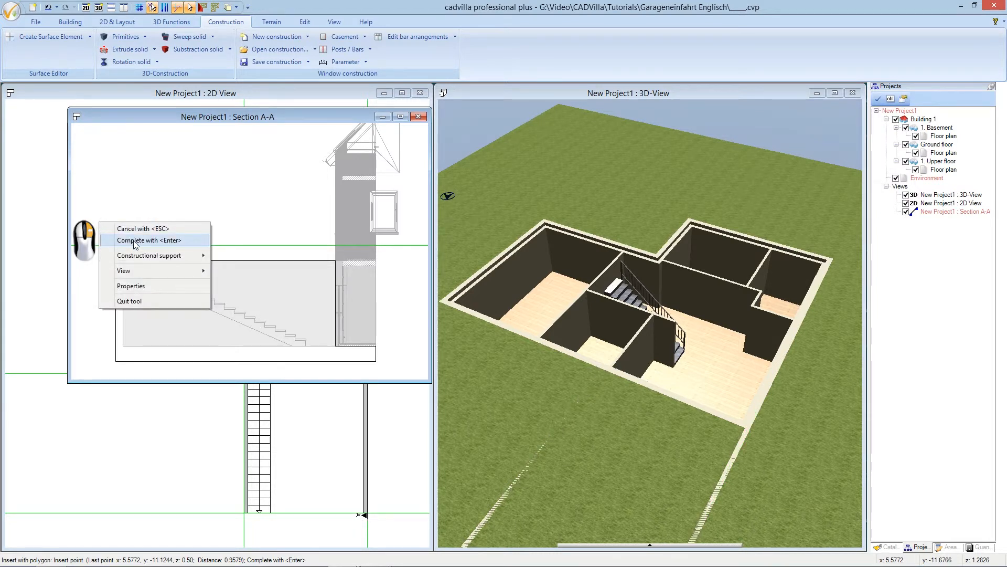
pyautogui.click(192, 245)
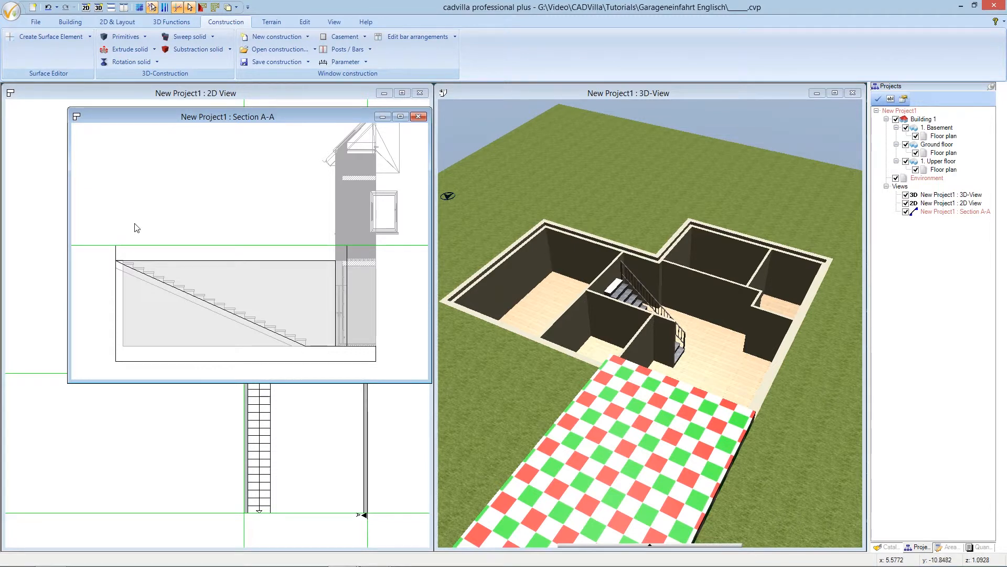
# Minimize Section A-A and make Environment the active layer in the 3D view while keeping the basement visible.
pyautogui.click(383, 117)
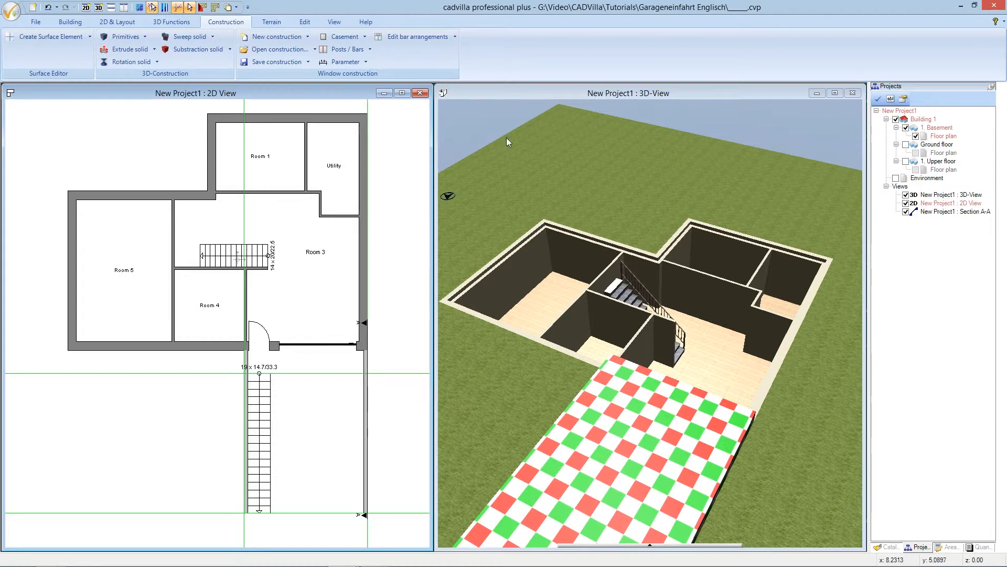
pyautogui.click(541, 94)
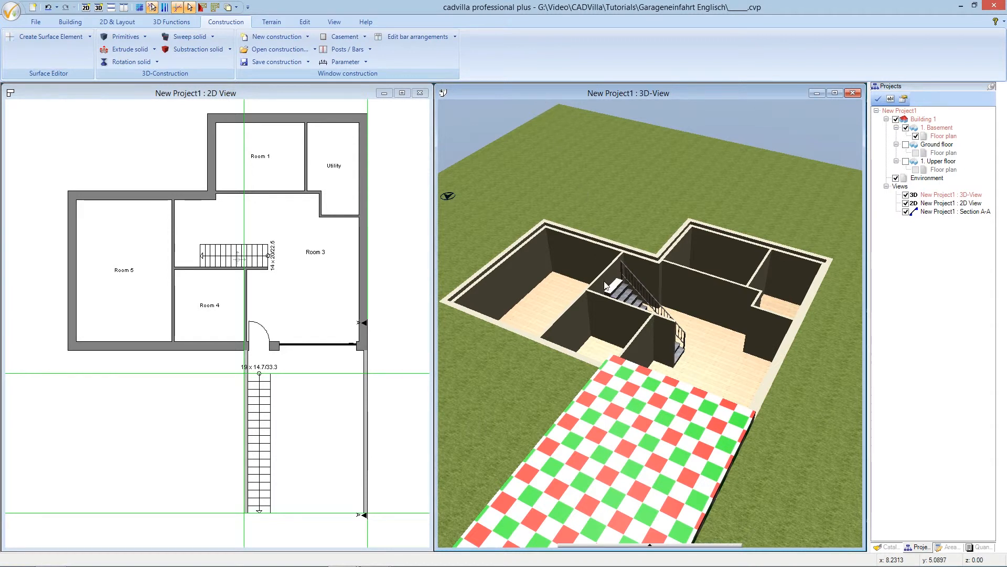
pyautogui.scroll(-3, 610, 292)
pyautogui.scroll(-3, 609, 292)
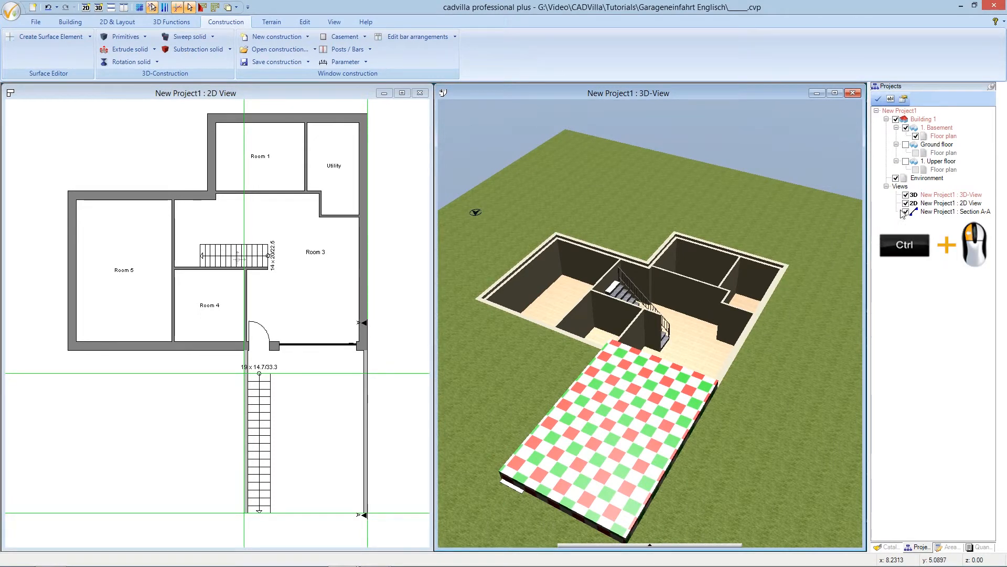
pyautogui.click(927, 179)
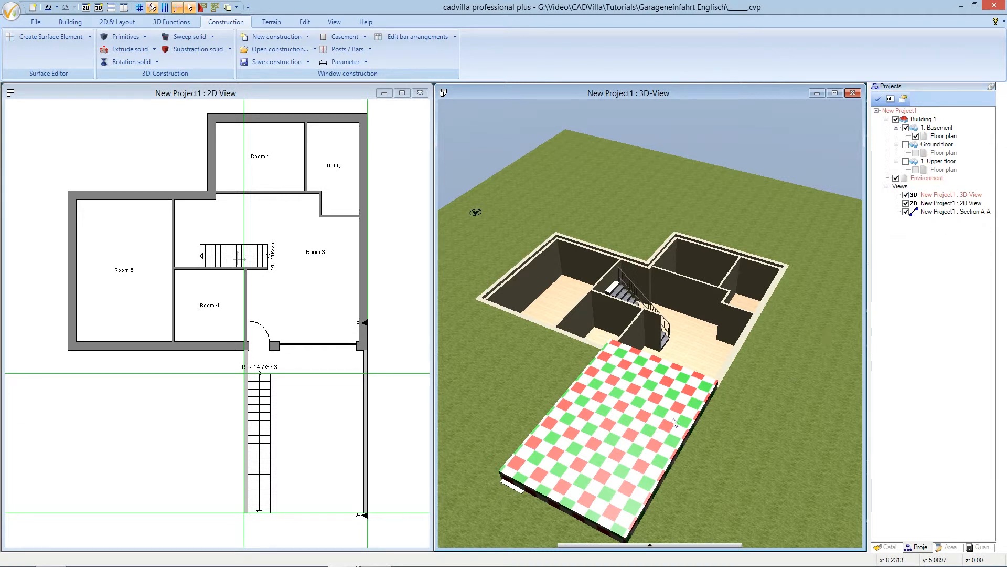
# Convert the extruded driveway solid to a subtraction solid and clear the selection.
pyautogui.click(625, 402)
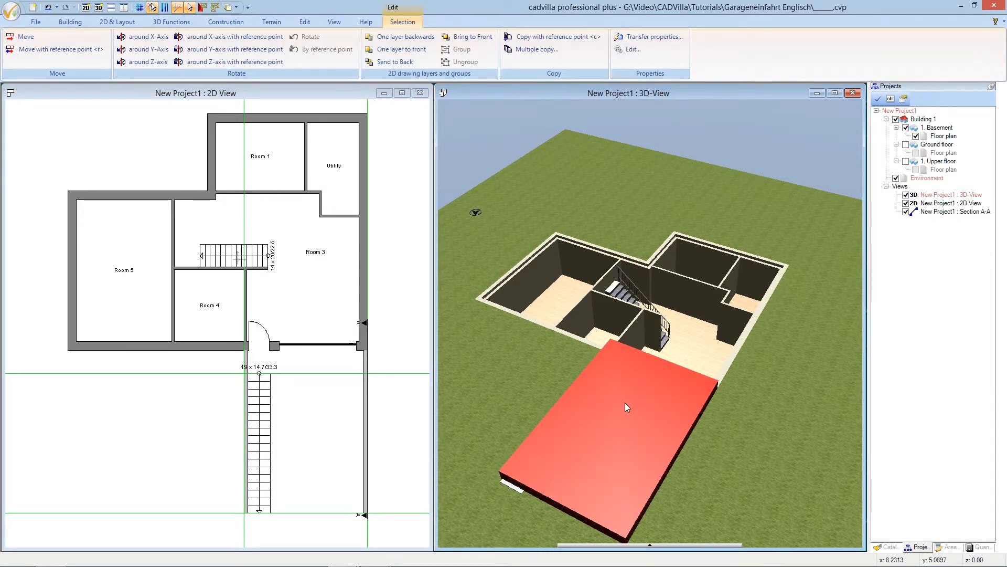
pyautogui.rightClick(625, 402)
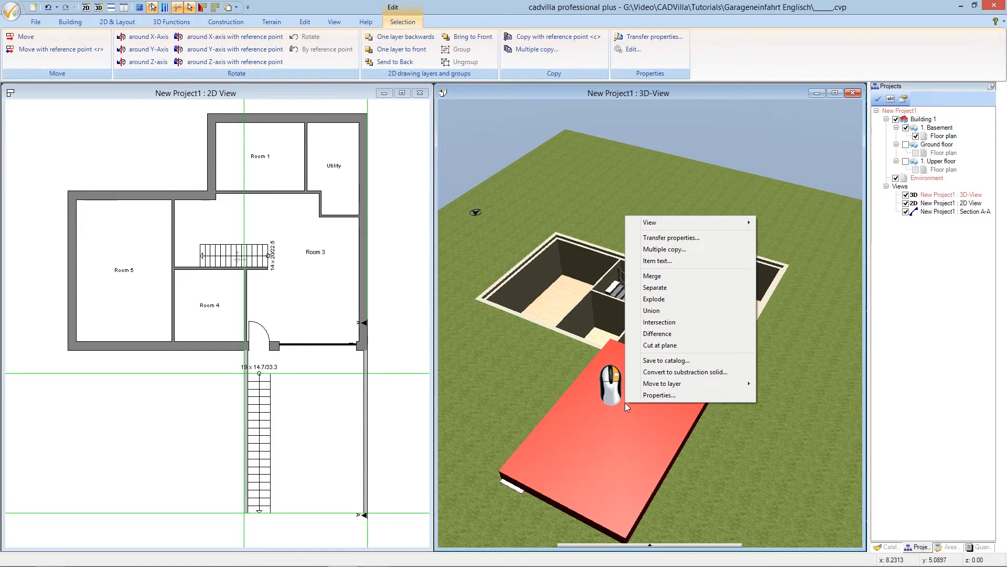
pyautogui.click(734, 371)
pyautogui.press('Escape')
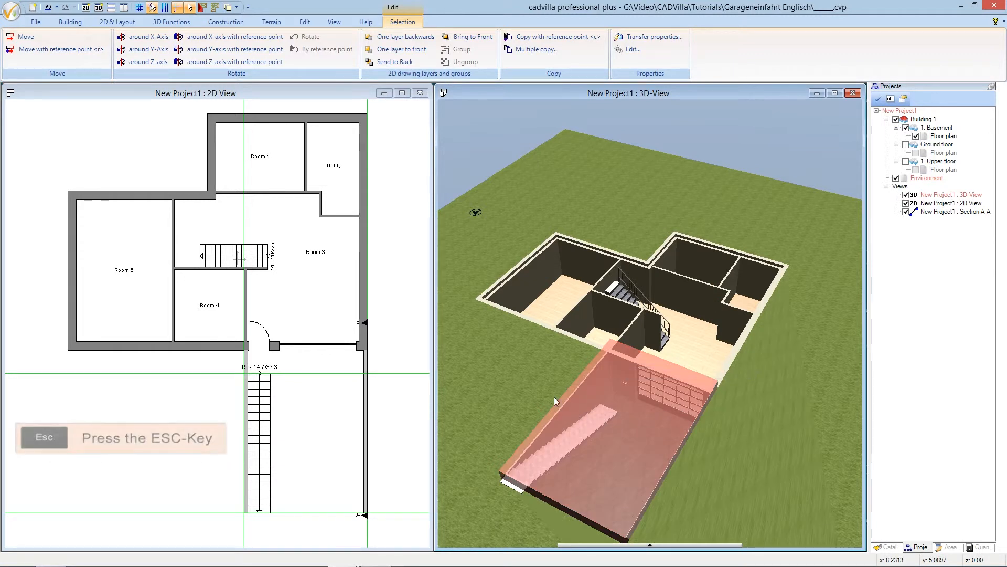
pyautogui.press('Escape')
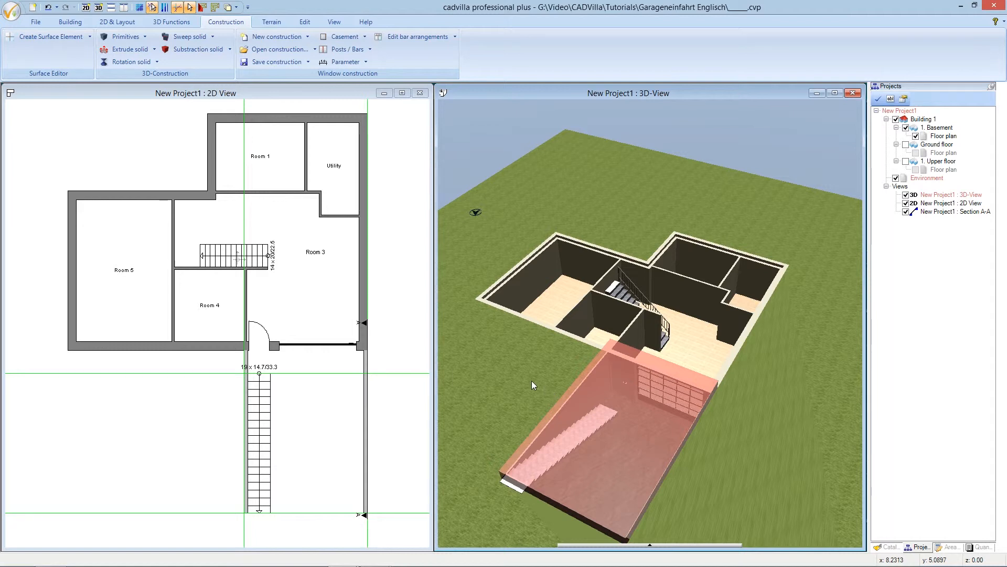
# Hide the 3D subtraction solids in the 3D view through its visible categories.
pyautogui.rightClick(522, 368)
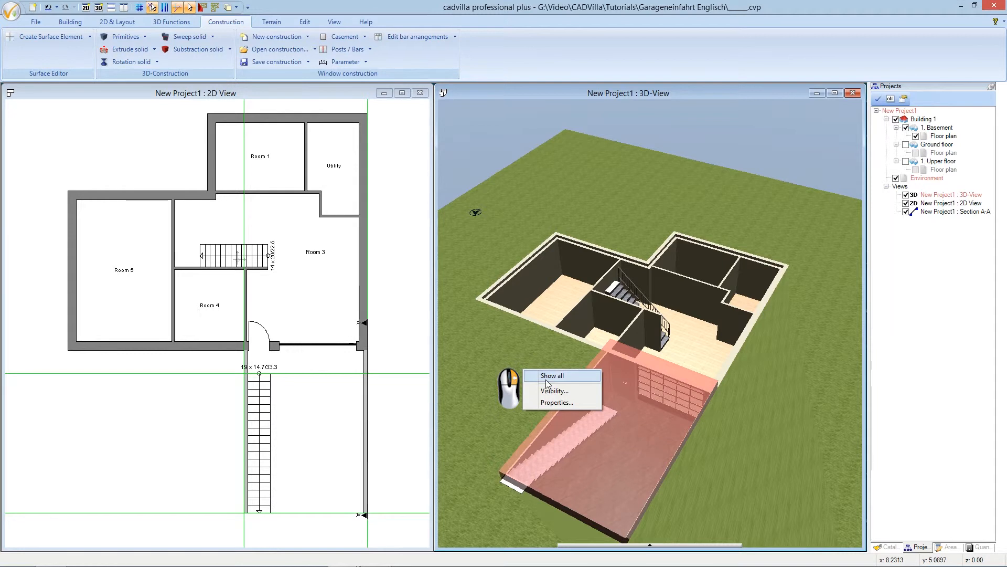
pyautogui.click(554, 391)
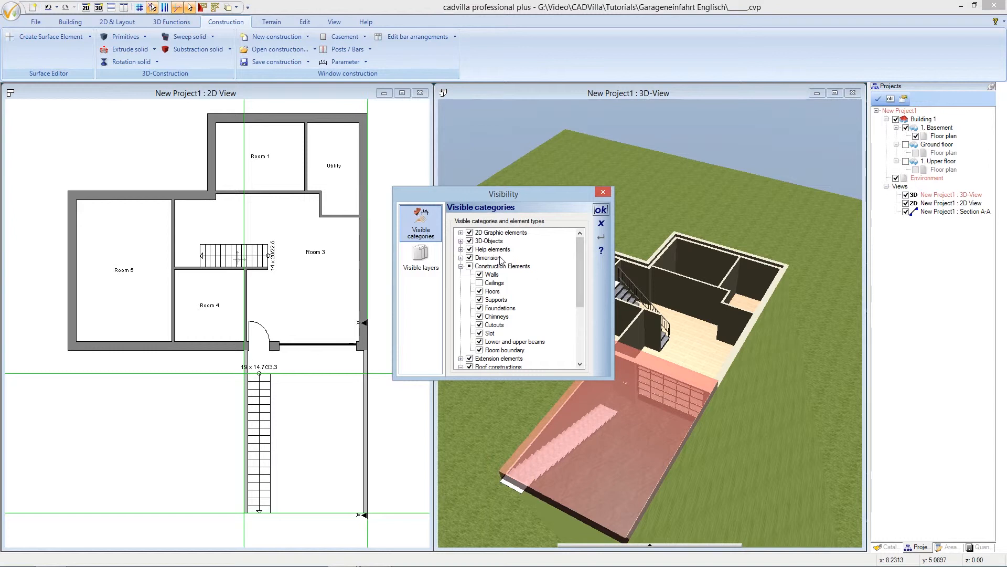
pyautogui.click(461, 241)
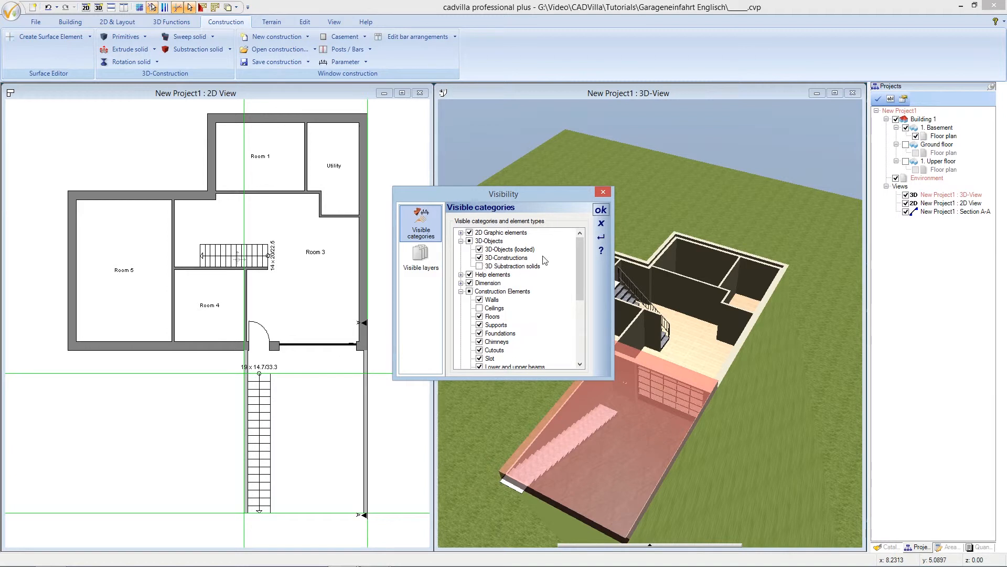
pyautogui.click(596, 211)
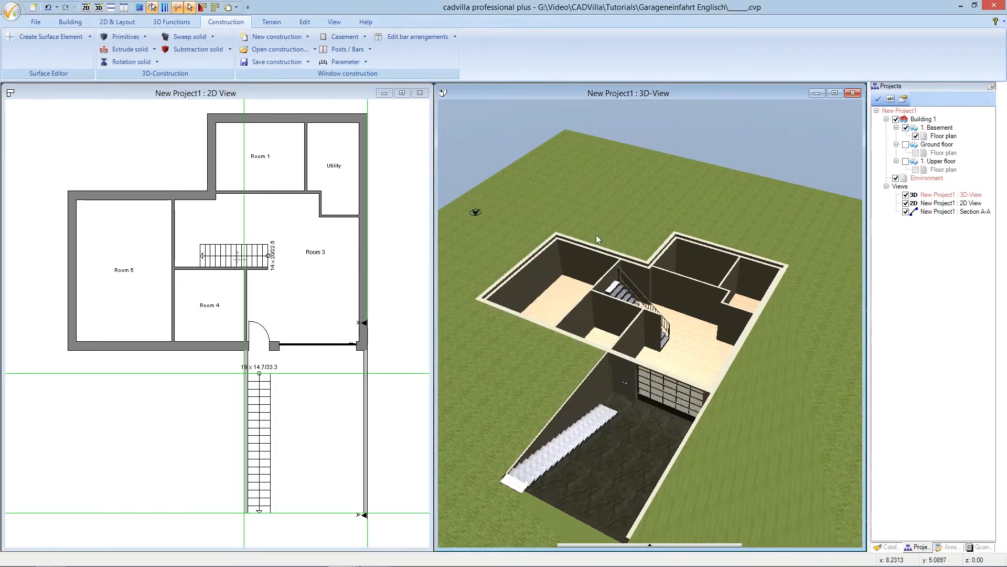
pyautogui.moveTo(603, 410); pyautogui.dragTo(588, 441)
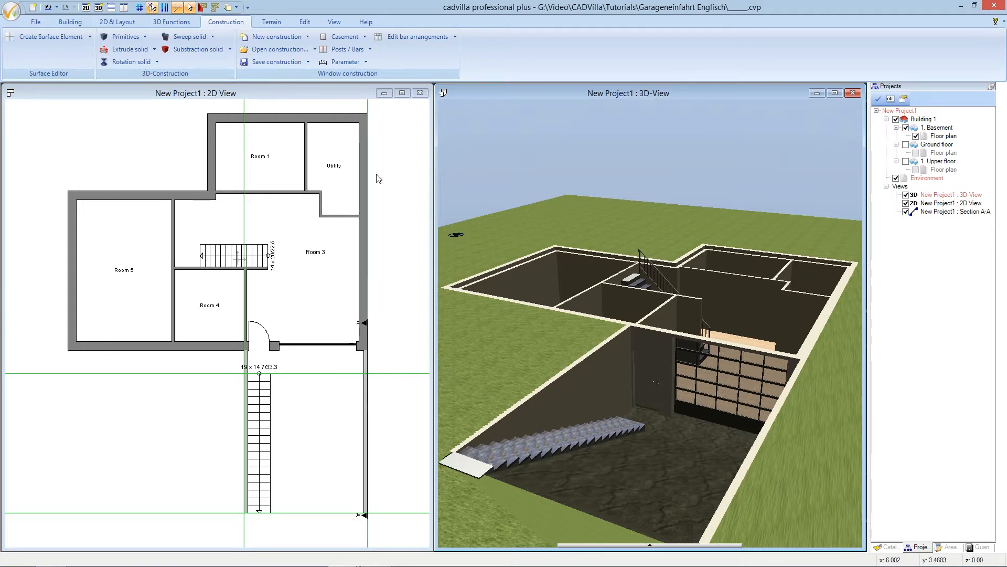
# Bring Section A-A back up and open the properties of the driveway's subtraction solid.
pyautogui.click(364, 94)
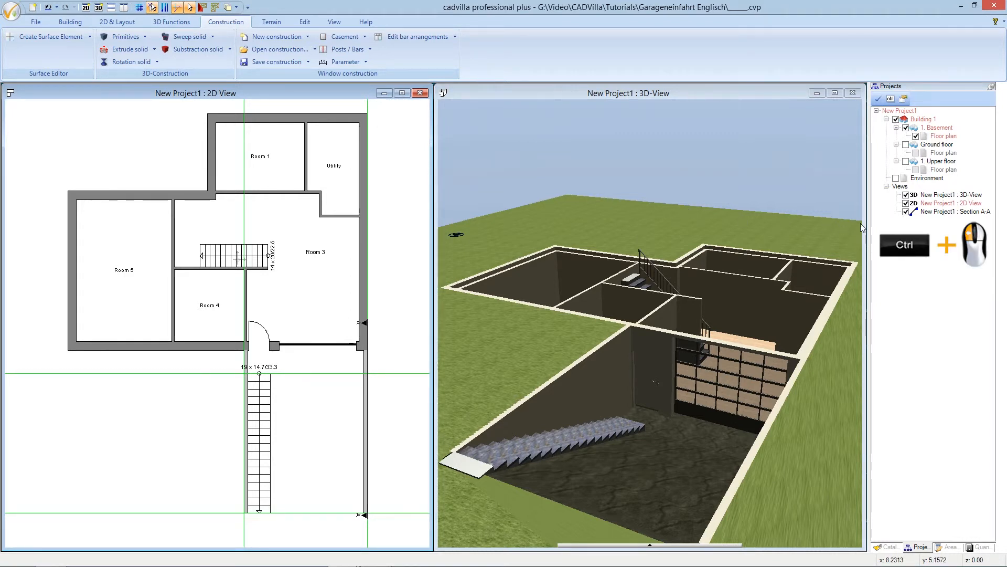
pyautogui.doubleClick(931, 211)
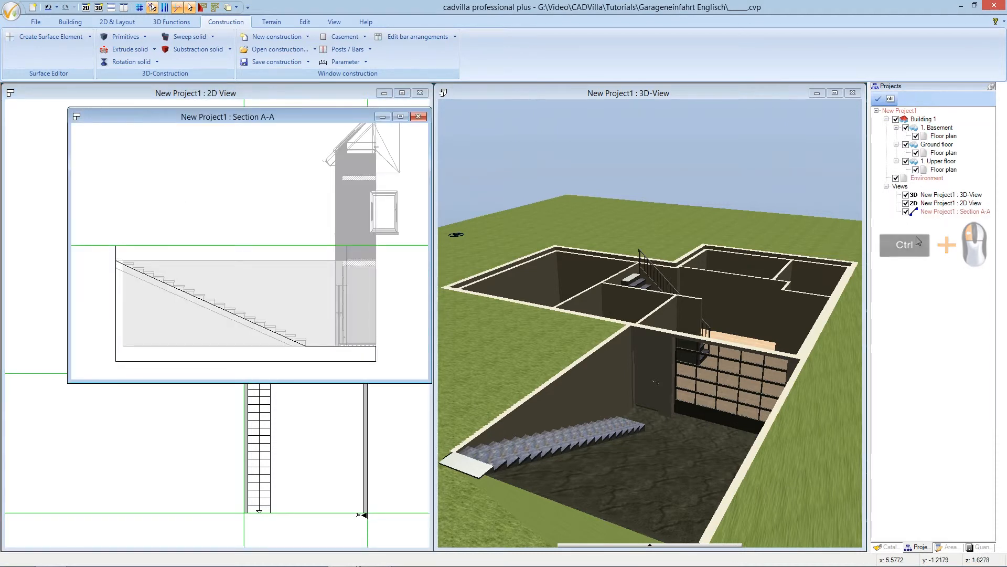
pyautogui.moveTo(330, 118); pyautogui.dragTo(297, 125)
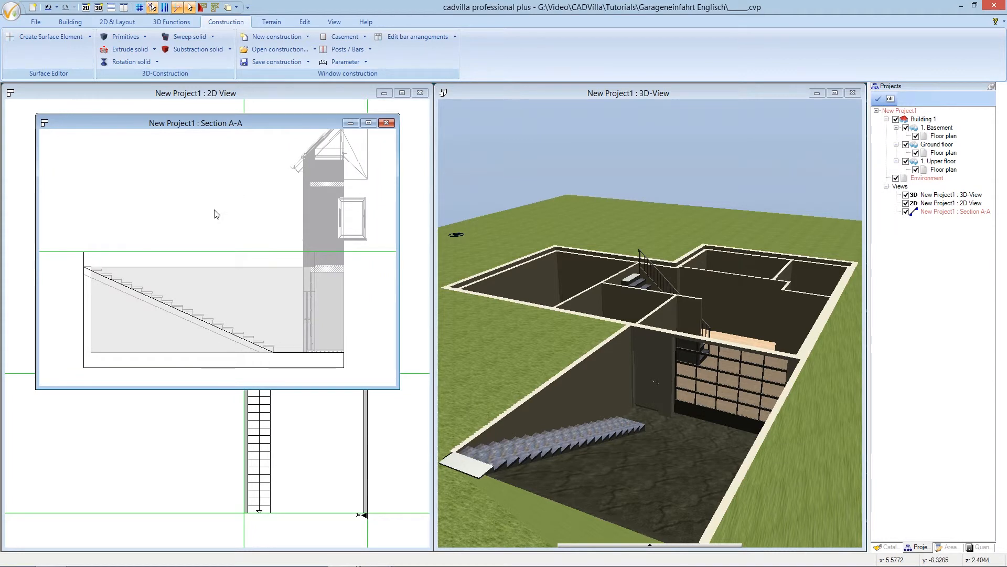
pyautogui.click(96, 274)
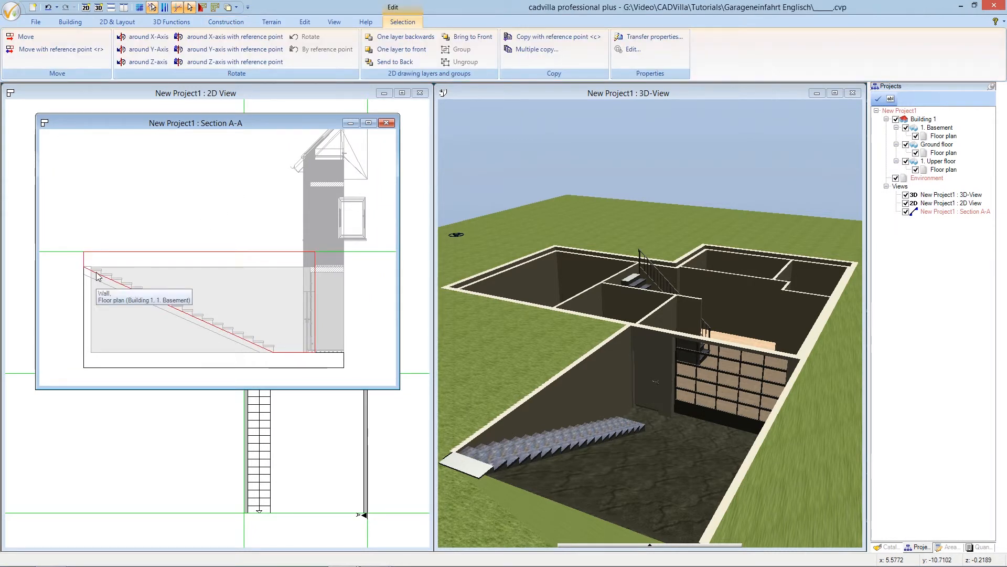
pyautogui.rightClick(96, 275)
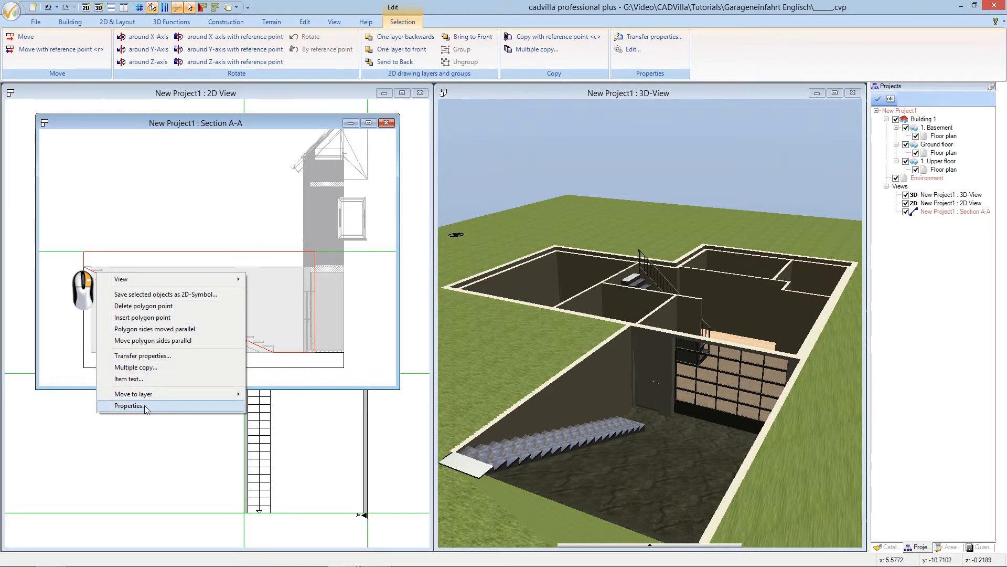
pyautogui.click(130, 405)
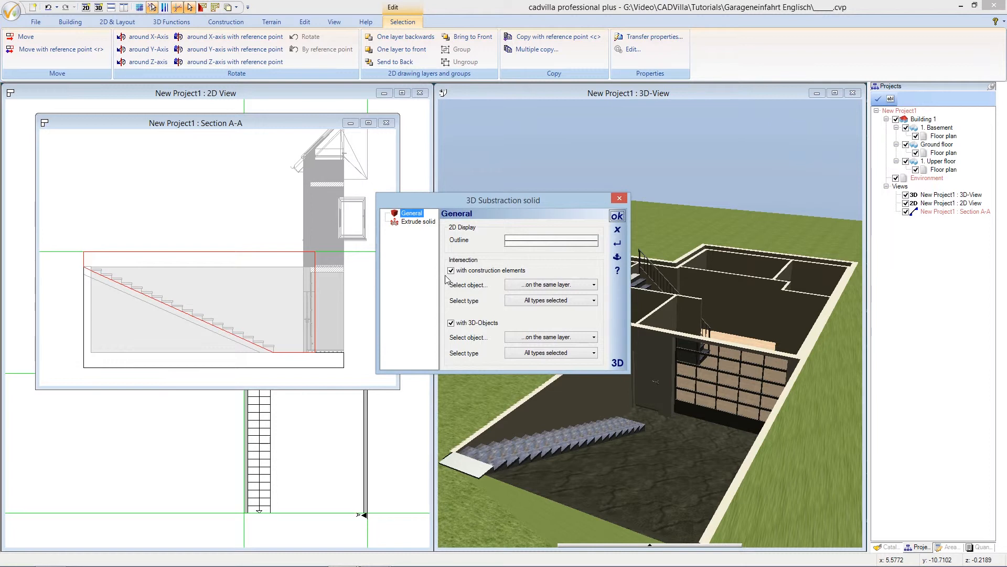
pyautogui.moveTo(464, 205); pyautogui.dragTo(370, 198)
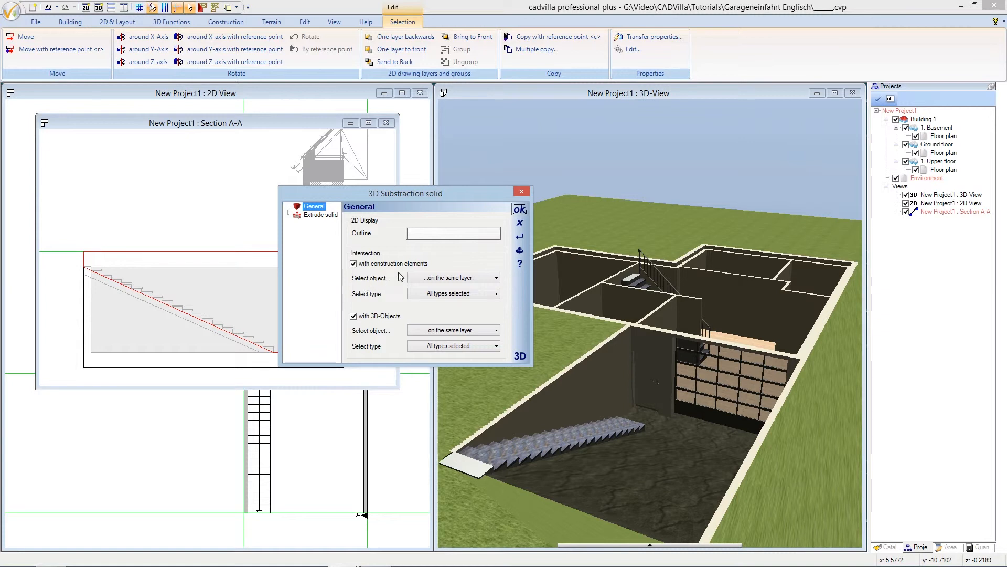
# Try limiting the subtraction solid's intersection with construction elements to Terrain types on selected layers, with only Environment chosen.
pyautogui.click(488, 278)
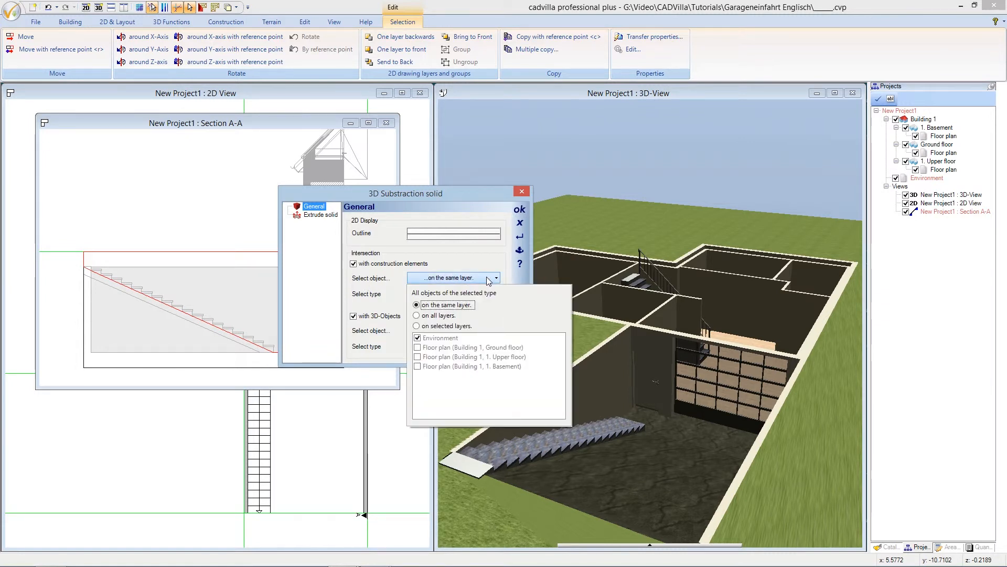
pyautogui.click(420, 326)
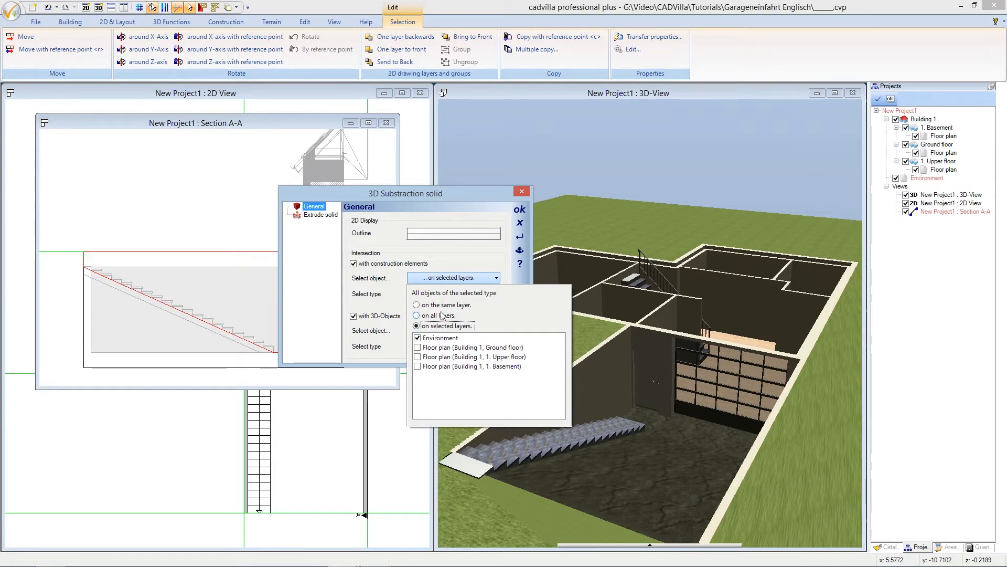
pyautogui.click(496, 278)
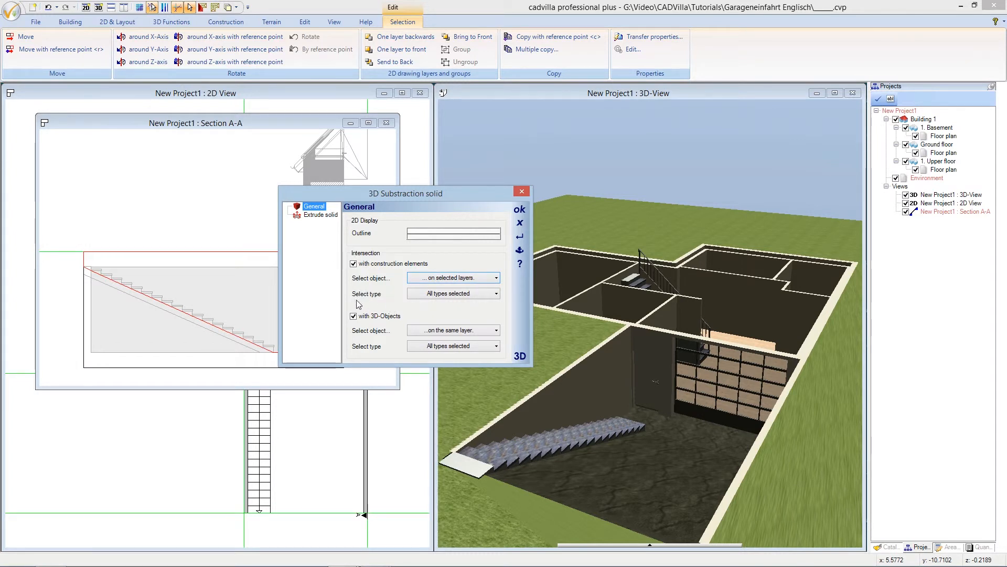
pyautogui.click(488, 295)
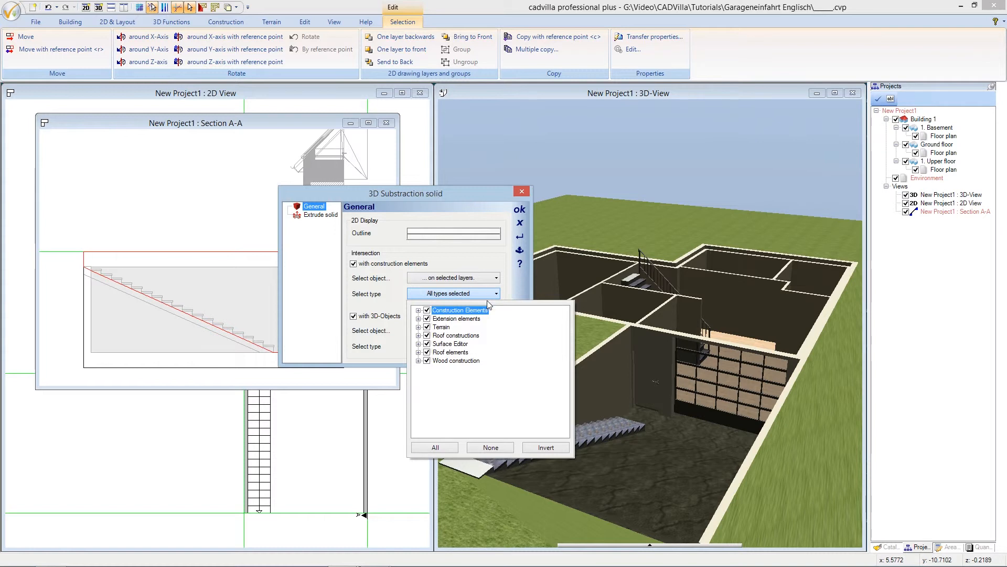
pyautogui.click(492, 447)
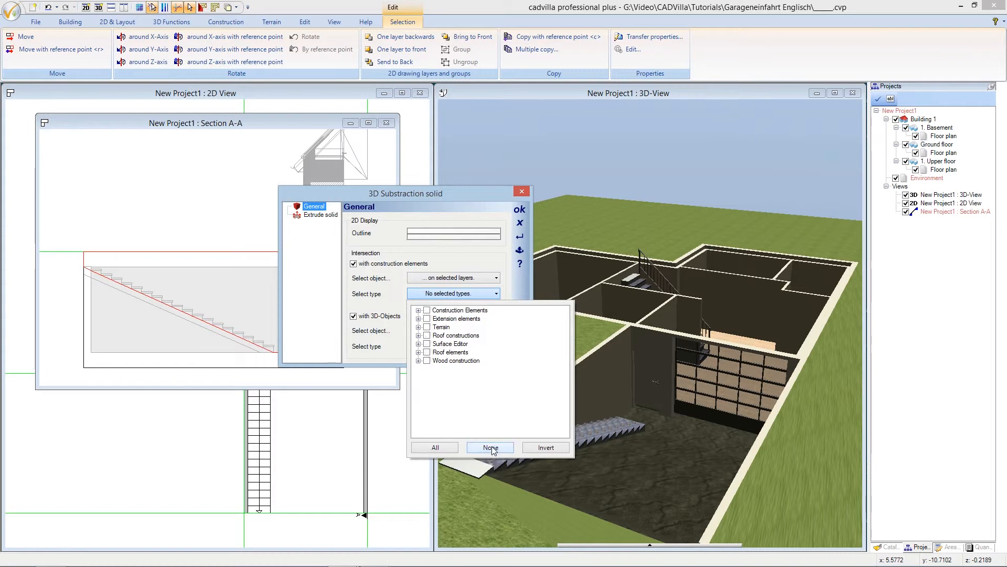
pyautogui.click(428, 327)
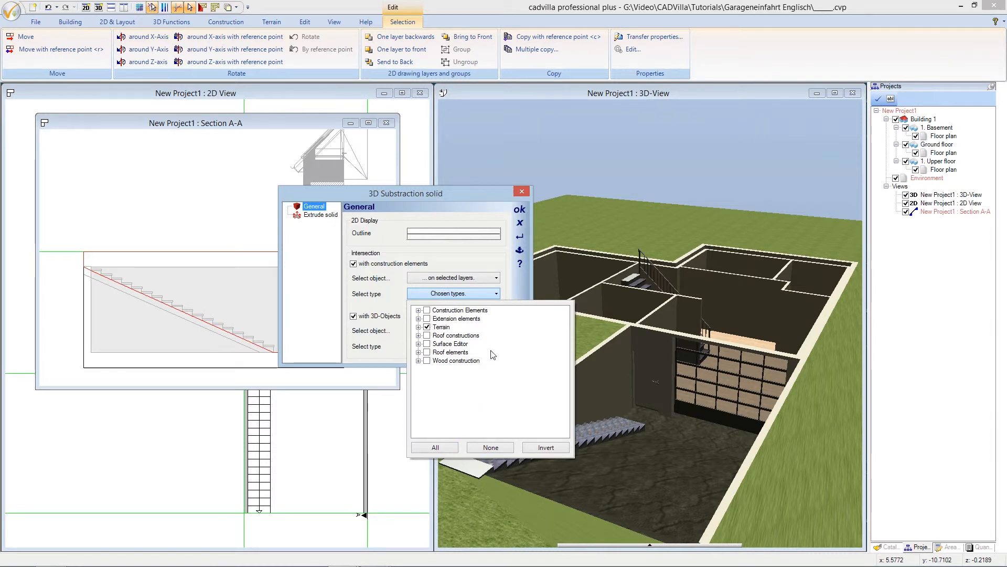
pyautogui.click(496, 293)
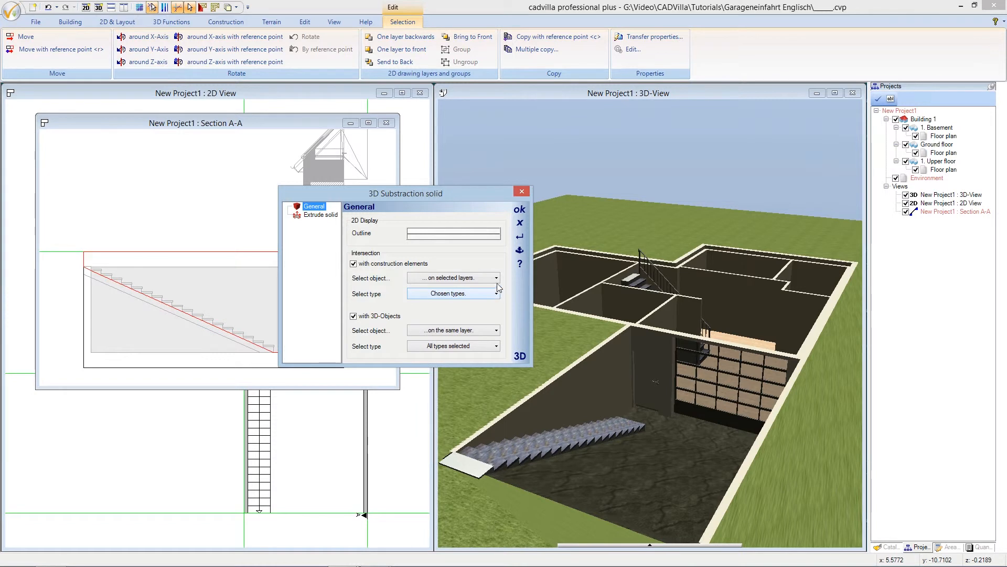
pyautogui.click(518, 224)
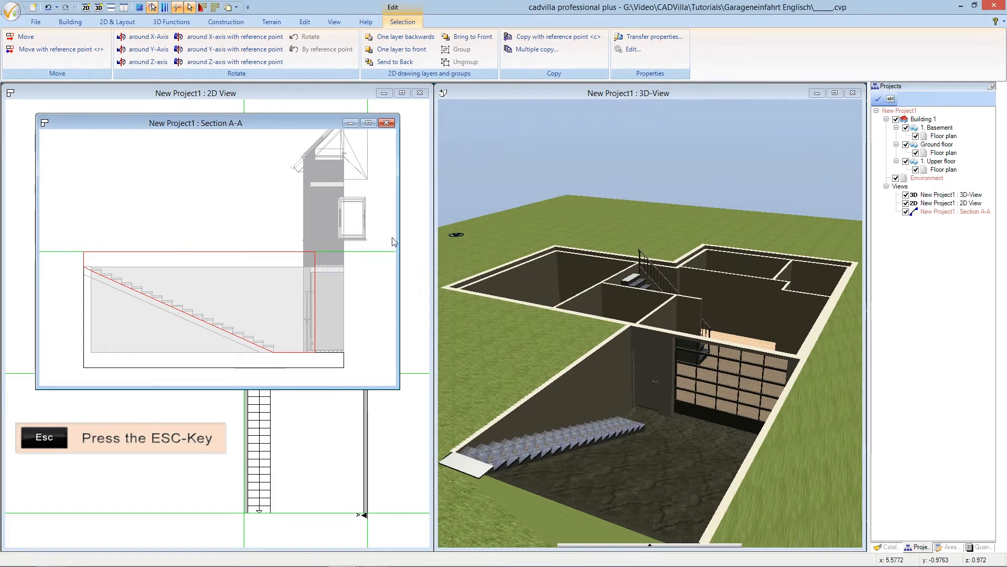
pyautogui.press('Escape')
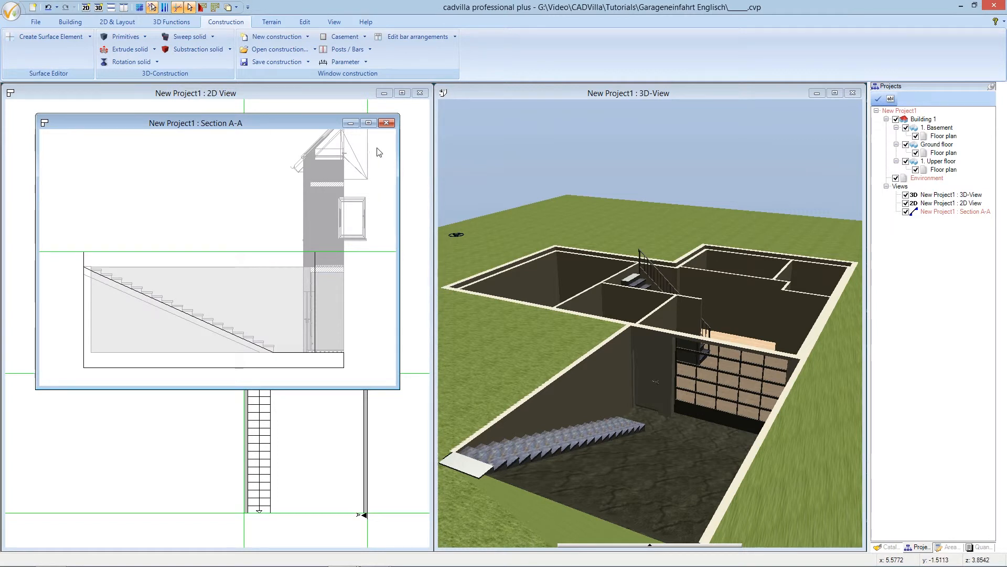
# Close Section A-A and show the ground floor and upper floor in the 3D view.
pyautogui.click(387, 124)
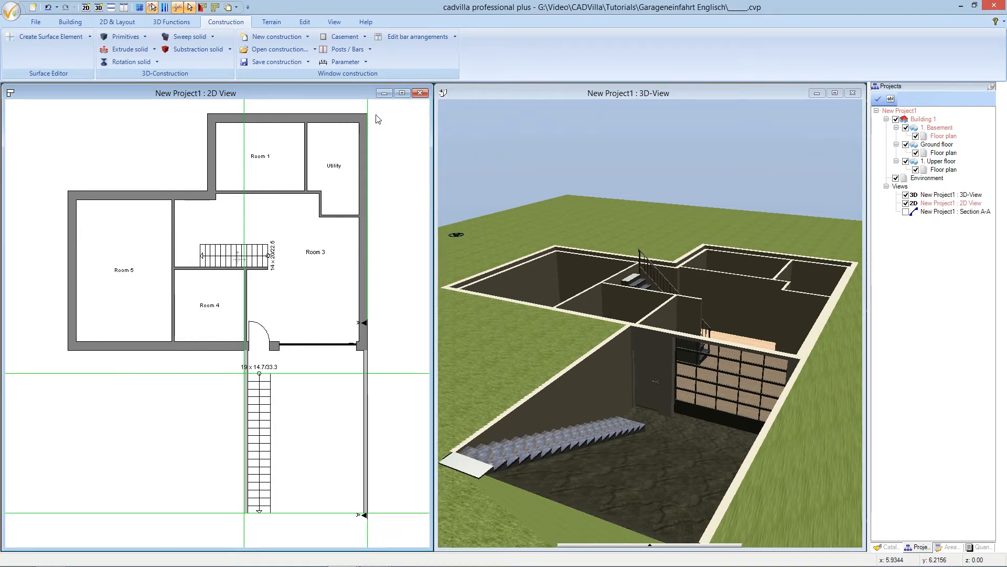
pyautogui.click(516, 98)
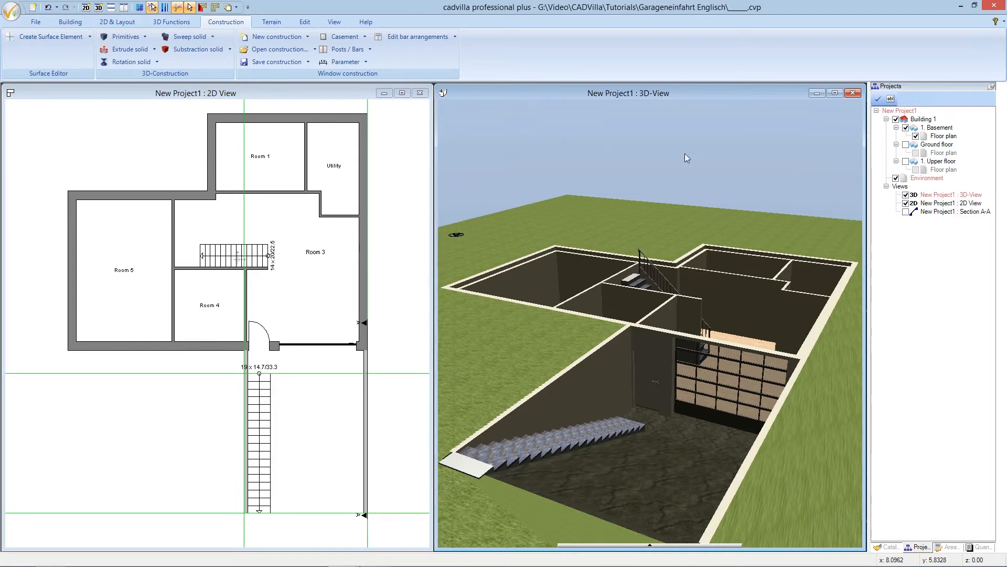
pyautogui.click(906, 145)
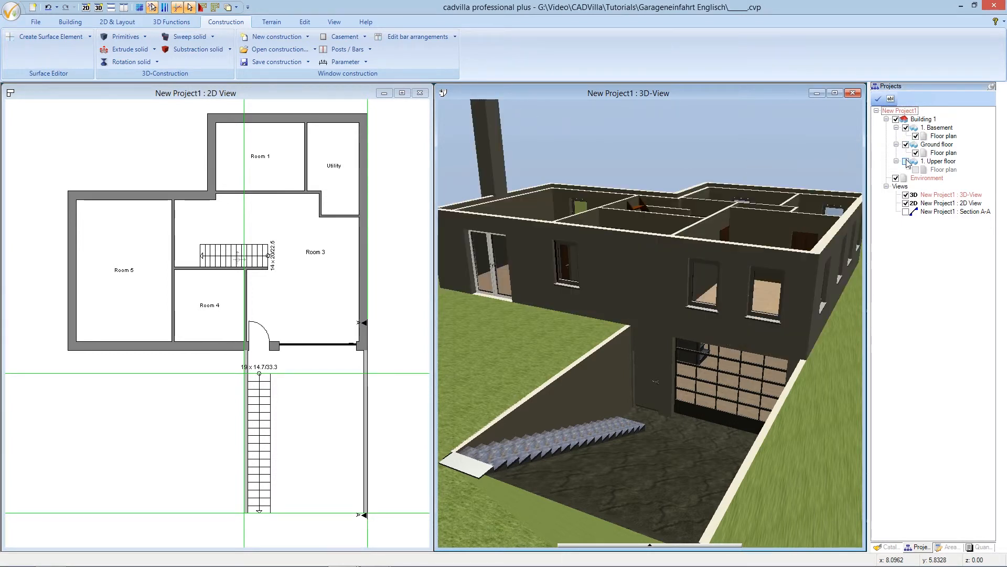
pyautogui.click(906, 161)
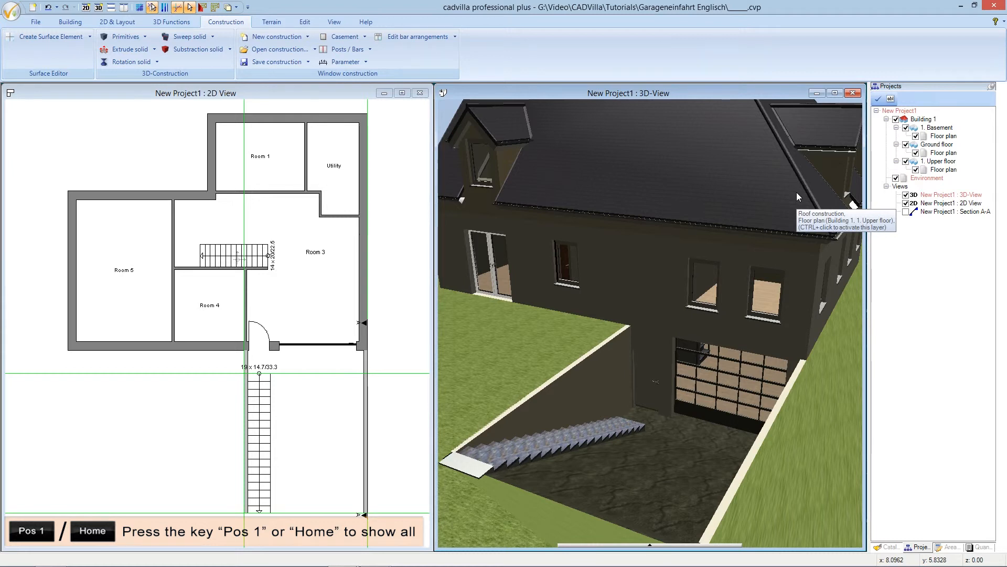
pyautogui.press('Home')
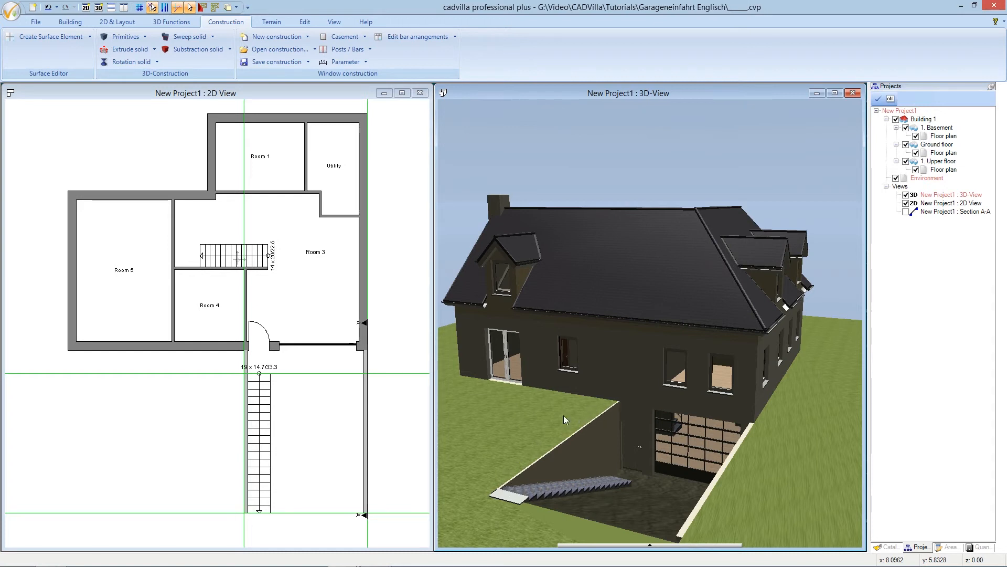
# Set a fixed height of 3.80 m for the outdoor wall beside the stair and clear the selection.
pyautogui.click(344, 93)
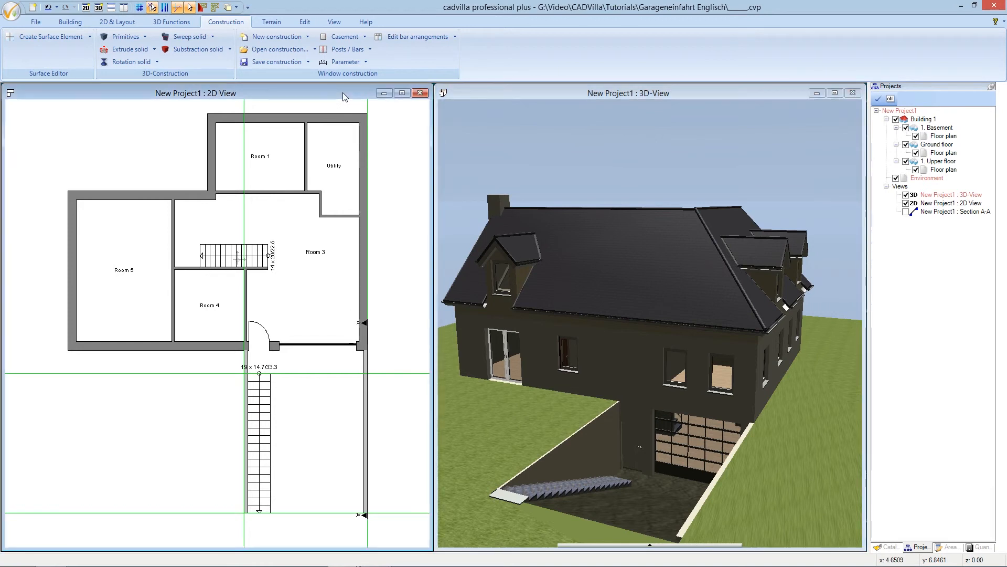
pyautogui.click(247, 357)
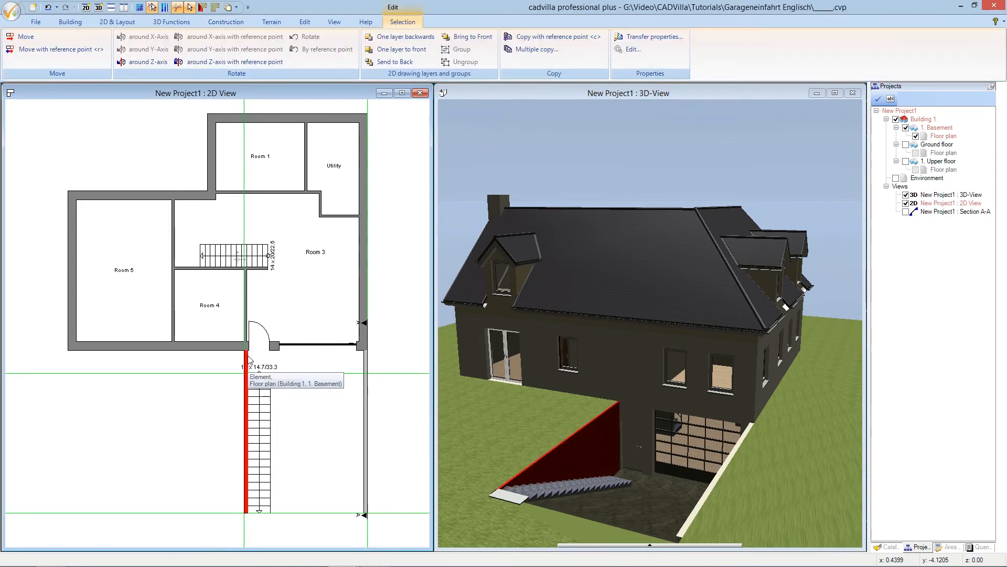
pyautogui.rightClick(249, 359)
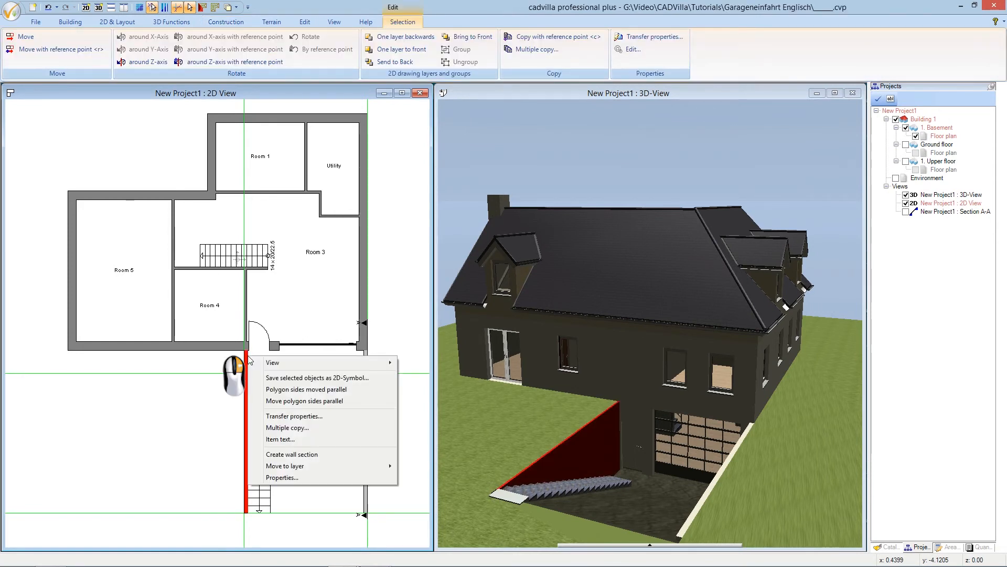
pyautogui.click(339, 475)
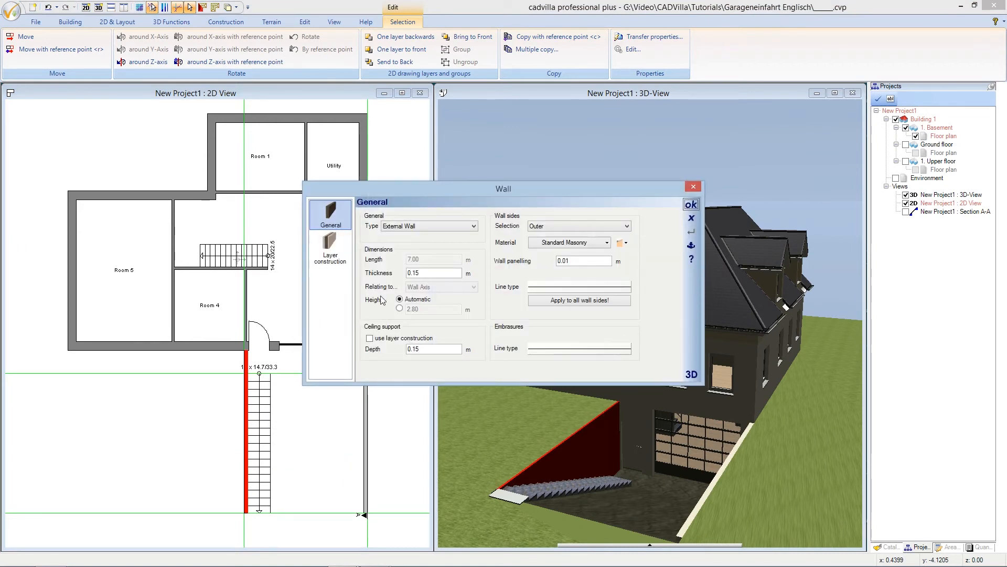
pyautogui.click(400, 309)
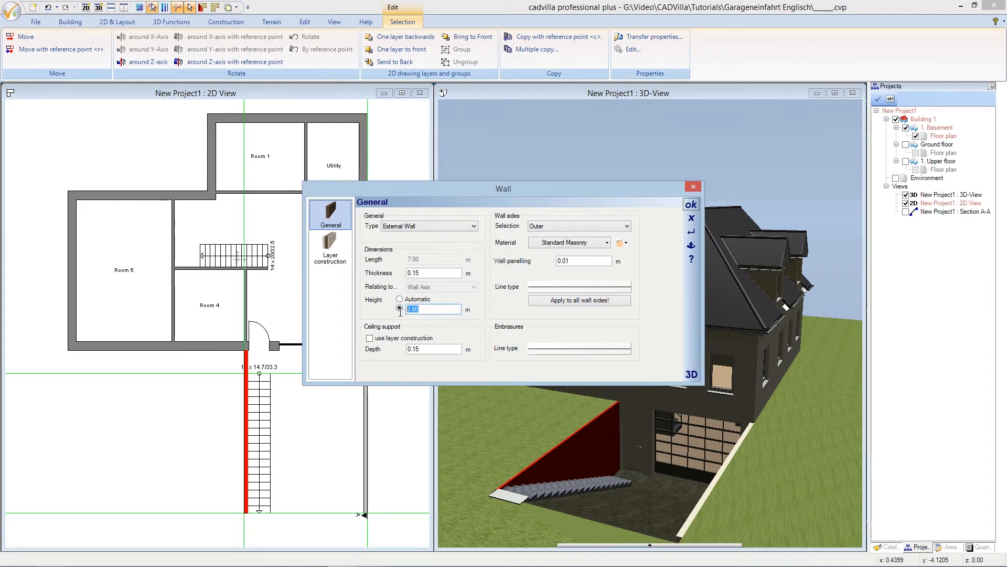
pyautogui.write('3,80')
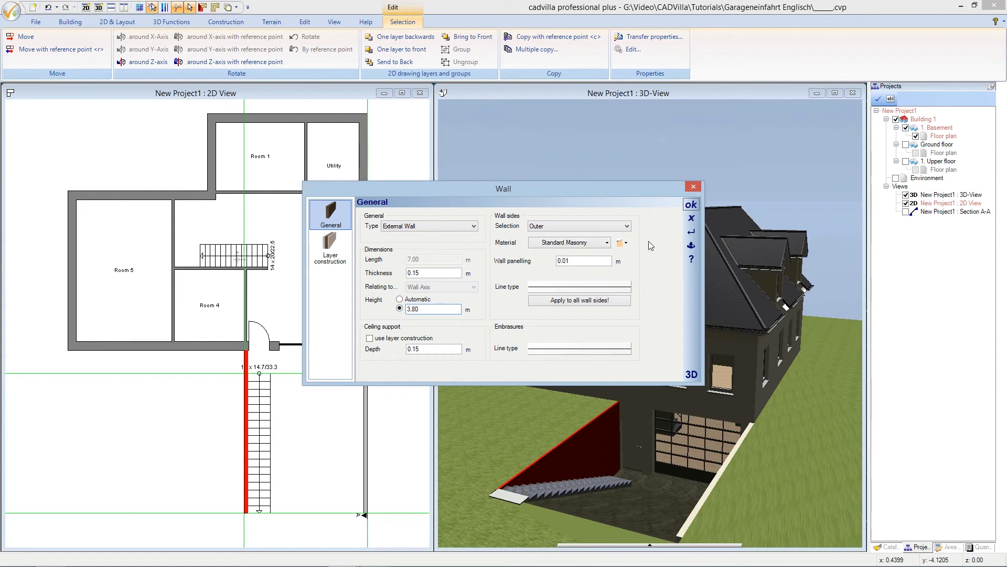
pyautogui.click(689, 206)
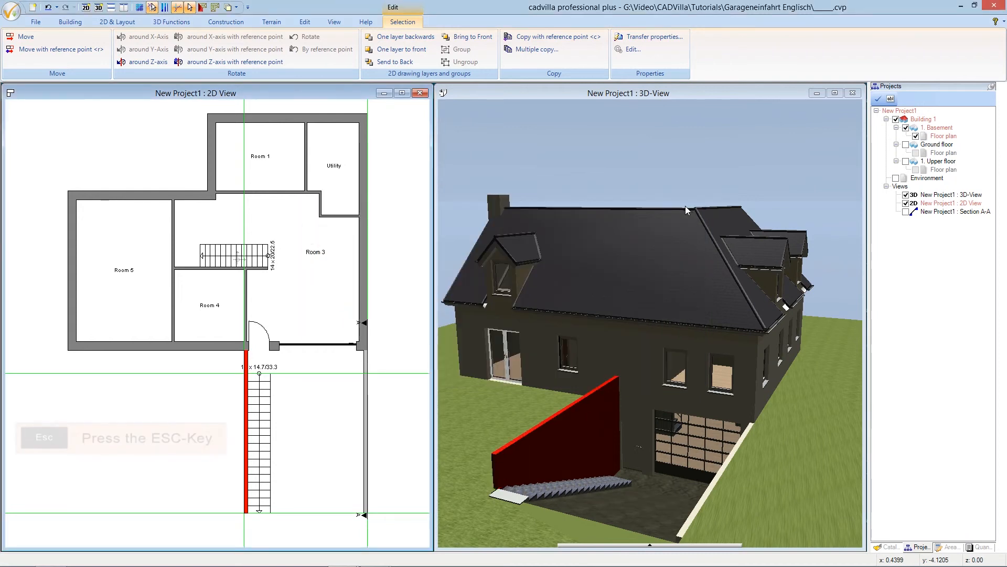
pyautogui.press('Escape')
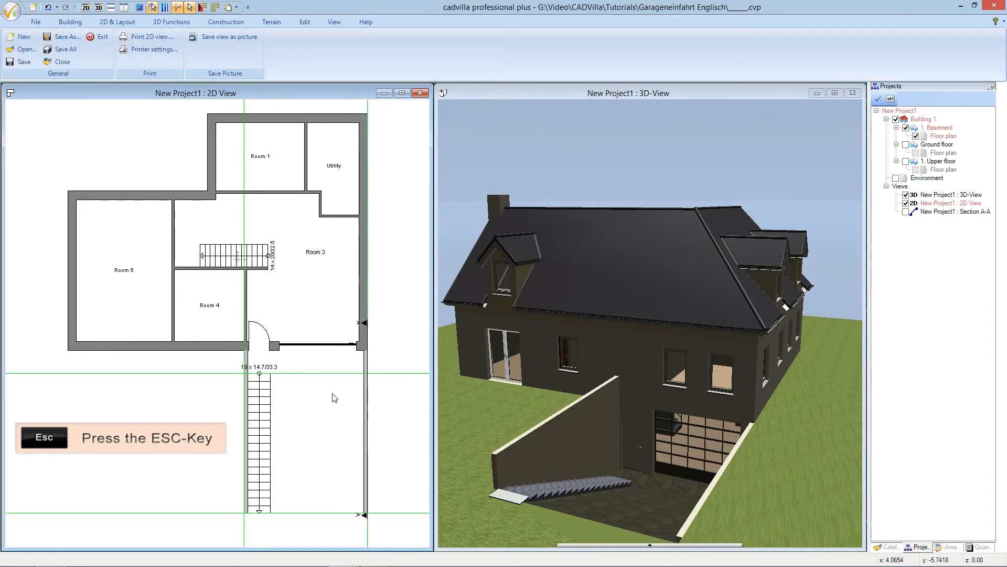
# Give the outdoor wall on the garage-door side the same fixed height as the wall beside the stair and clear the selection.
pyautogui.click(366, 412)
pyautogui.rightClick(368, 412)
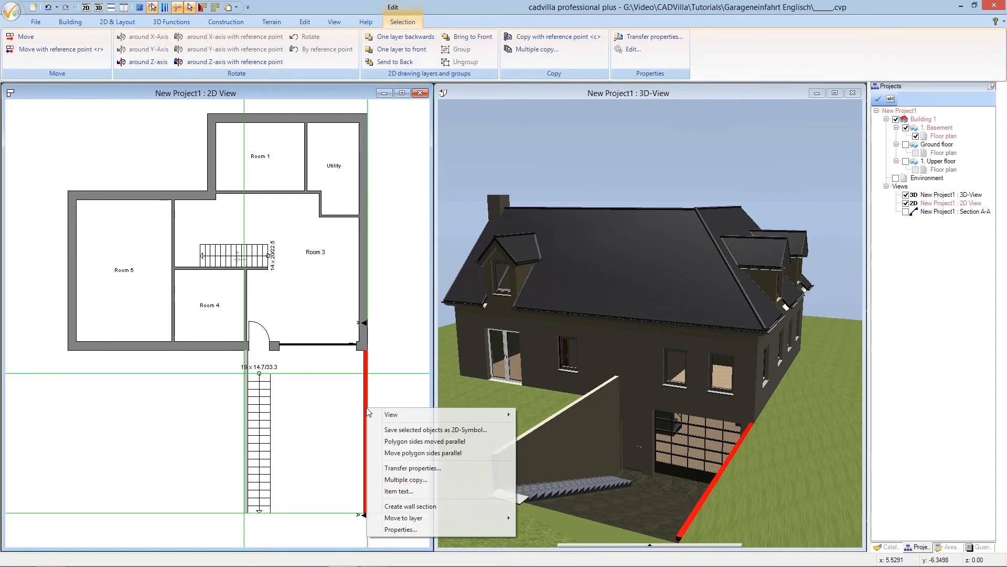
pyautogui.click(442, 528)
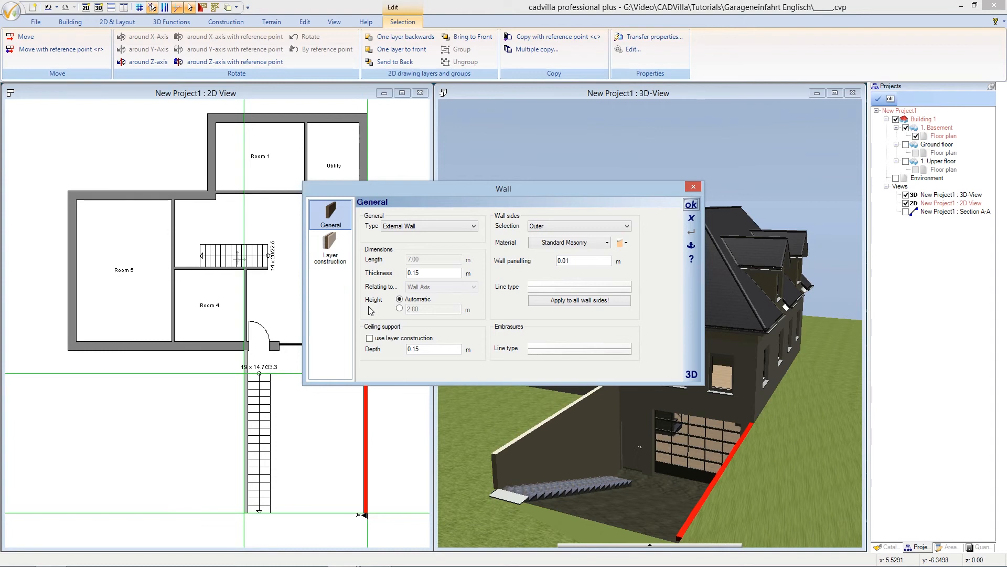
pyautogui.click(400, 309)
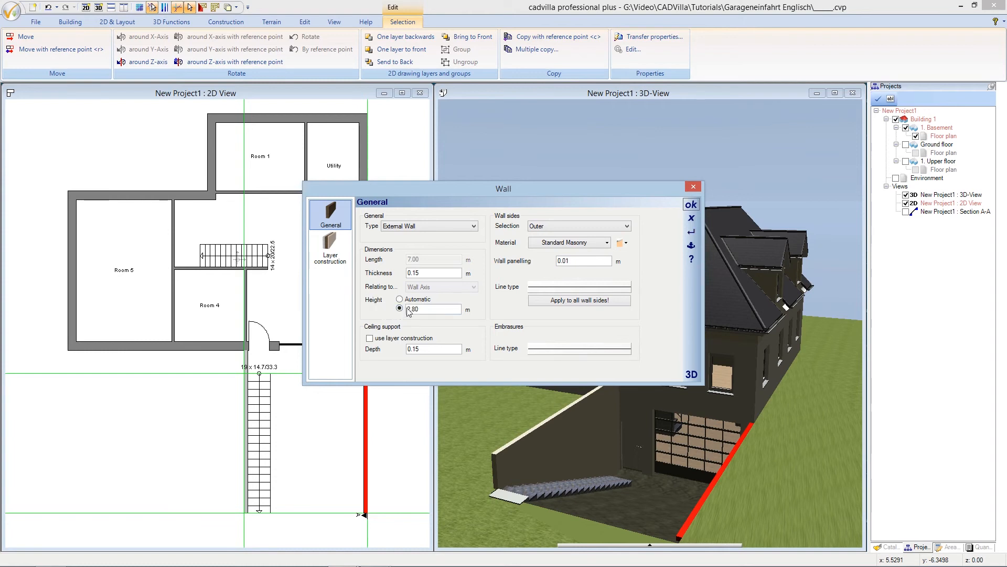
pyautogui.moveTo(421, 308); pyautogui.dragTo(398, 309)
pyautogui.write('3,')
pyautogui.click(690, 205)
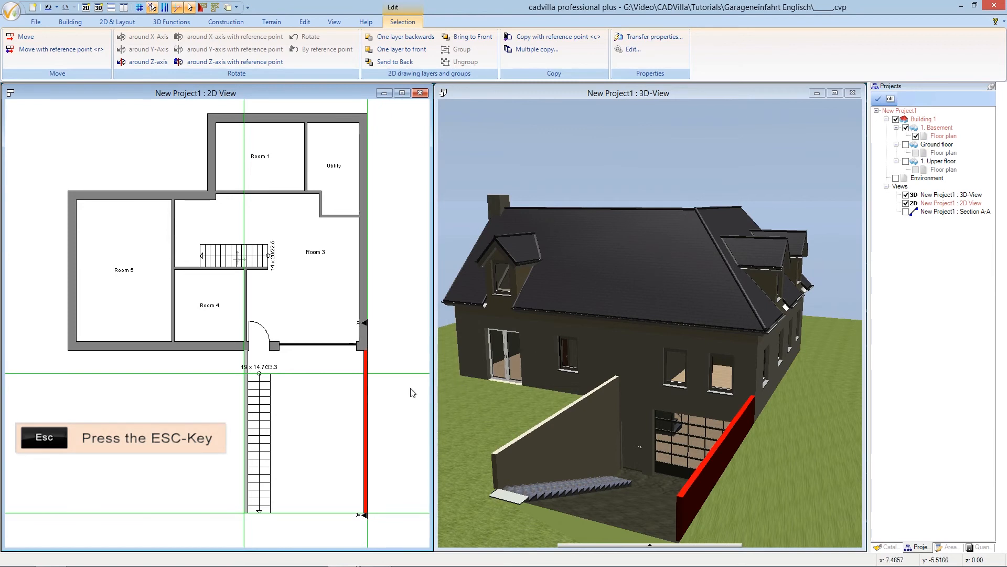
pyautogui.press('Escape')
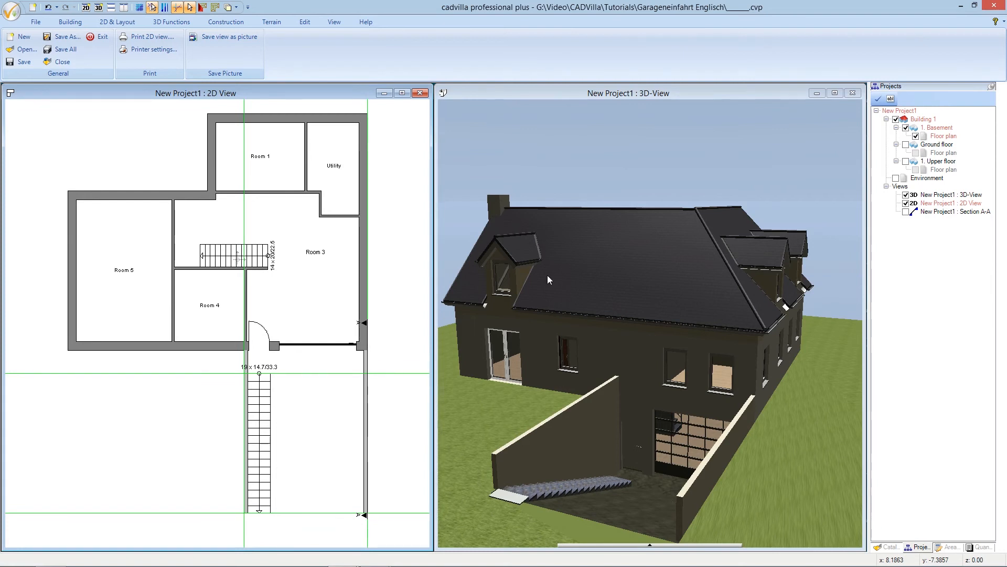
# Apply the exterior pavement texture pfna1110 to the driveway surface in the 3D view and return to the project tree.
pyautogui.click(539, 93)
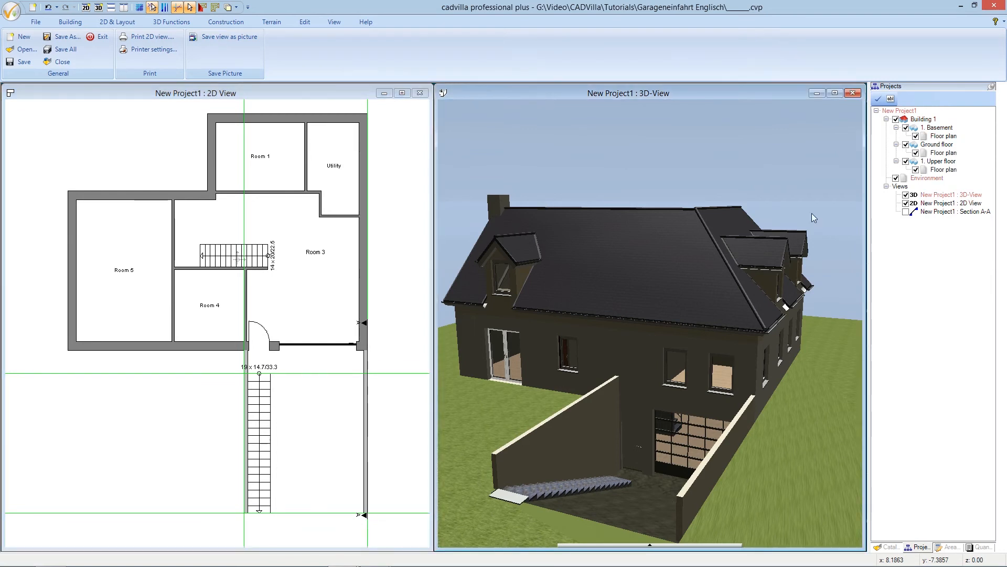
pyautogui.click(887, 547)
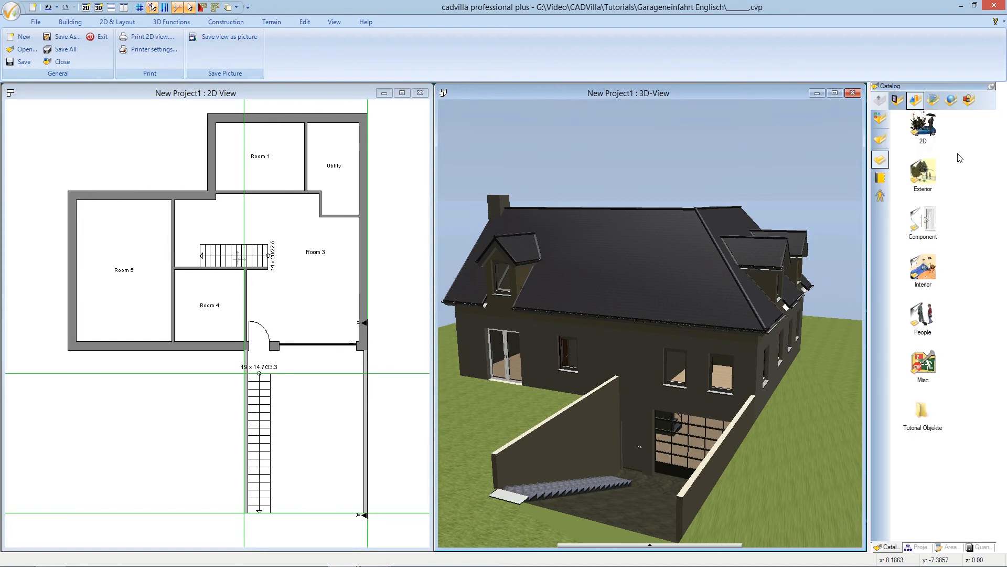
pyautogui.click(931, 104)
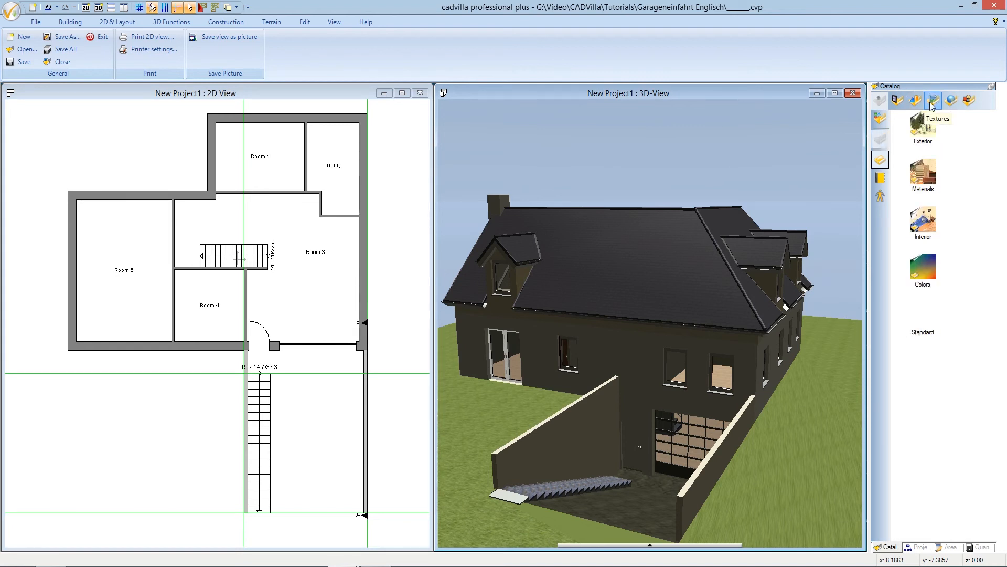
pyautogui.doubleClick(931, 135)
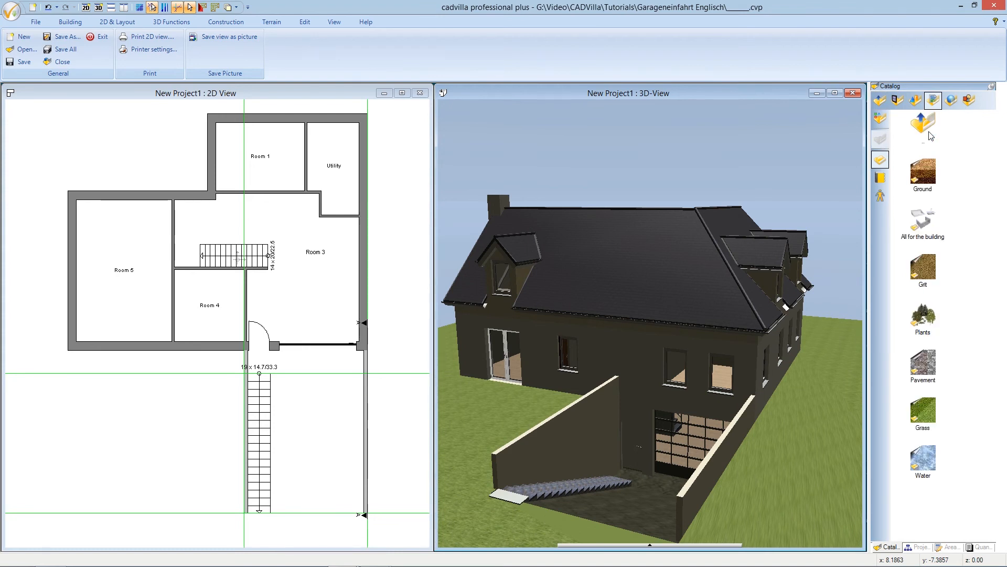
pyautogui.doubleClick(926, 367)
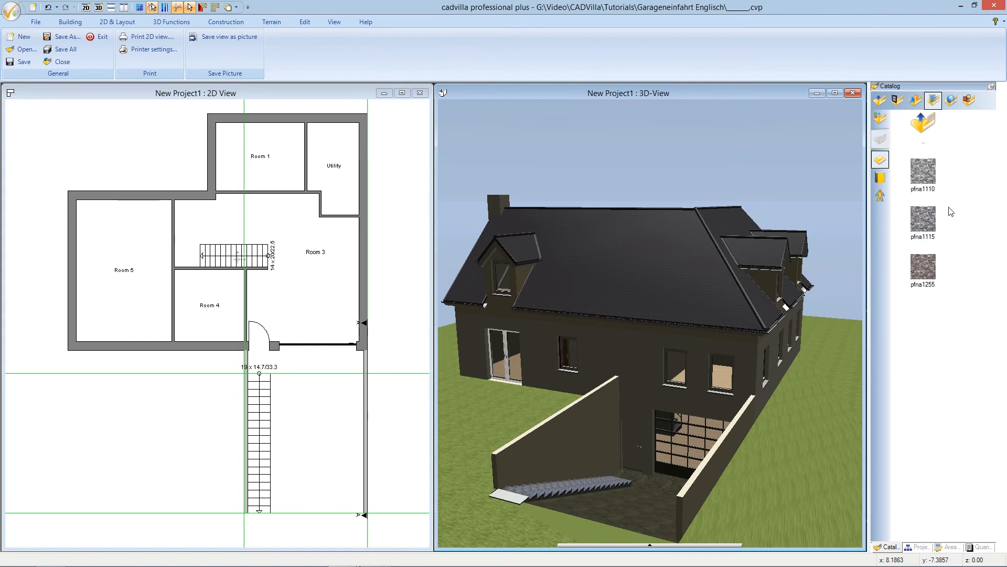
pyautogui.click(930, 173)
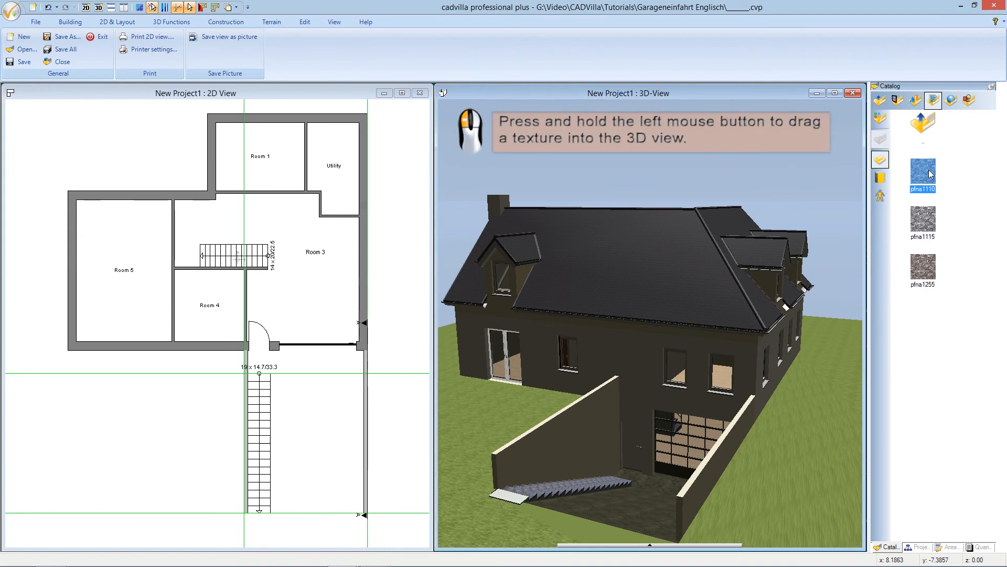
pyautogui.moveTo(930, 173); pyautogui.dragTo(630, 502)
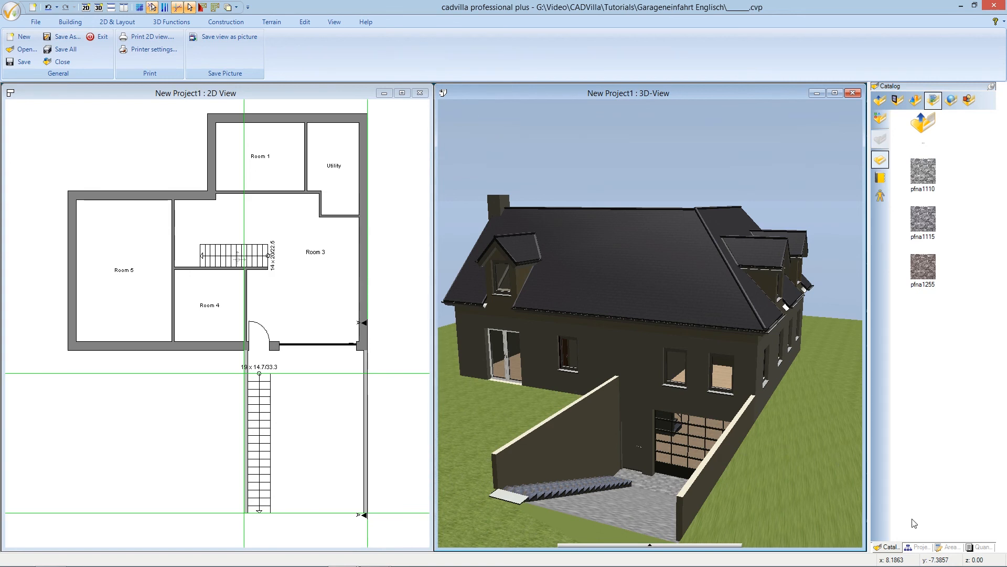
pyautogui.click(917, 546)
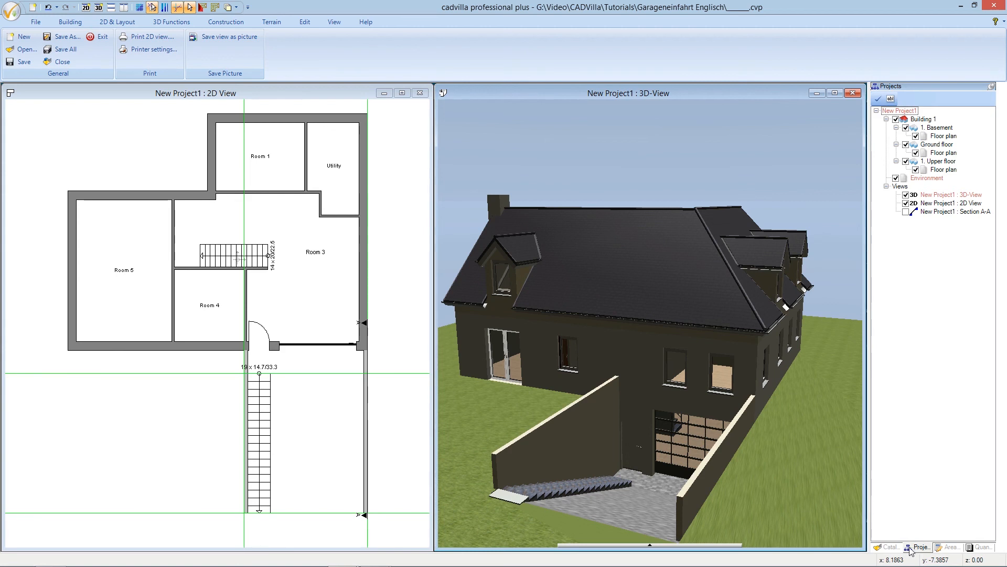
pyautogui.click(745, 502)
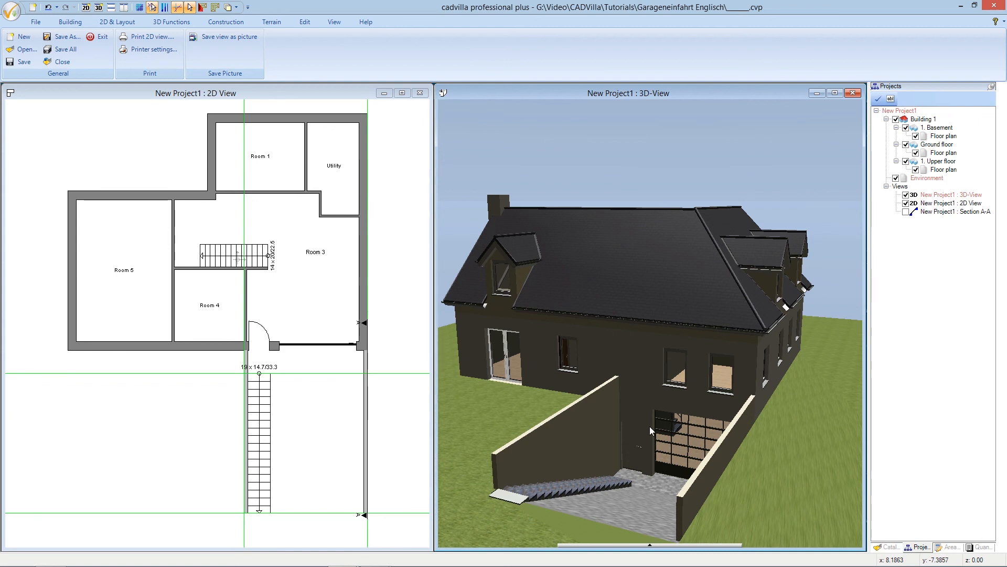
pyautogui.moveTo(650, 426)
pyautogui.mouseDown()
pyautogui.moveTo(673, 430)
pyautogui.moveTo(638, 429)
pyautogui.moveTo(654, 422)
pyautogui.mouseUp()
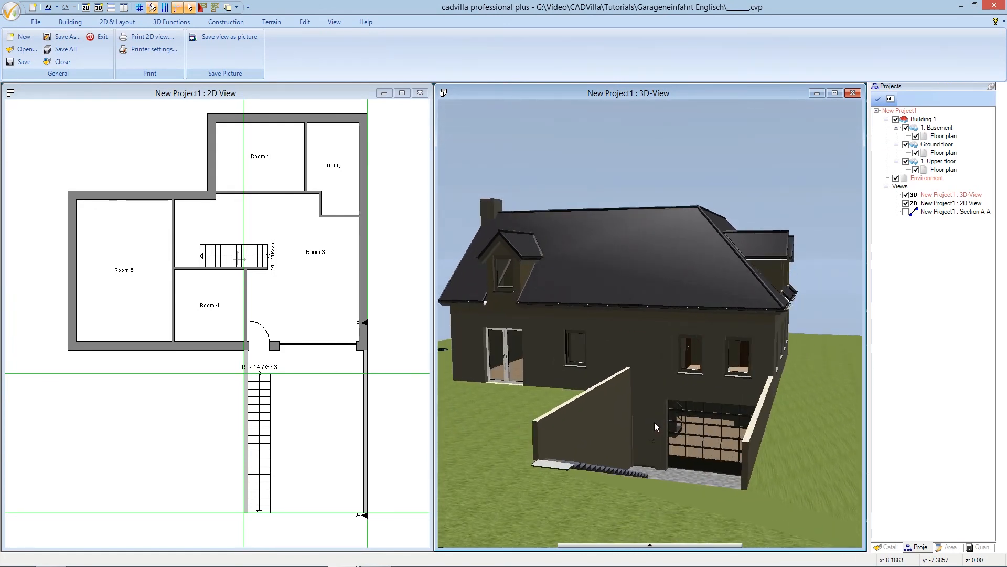